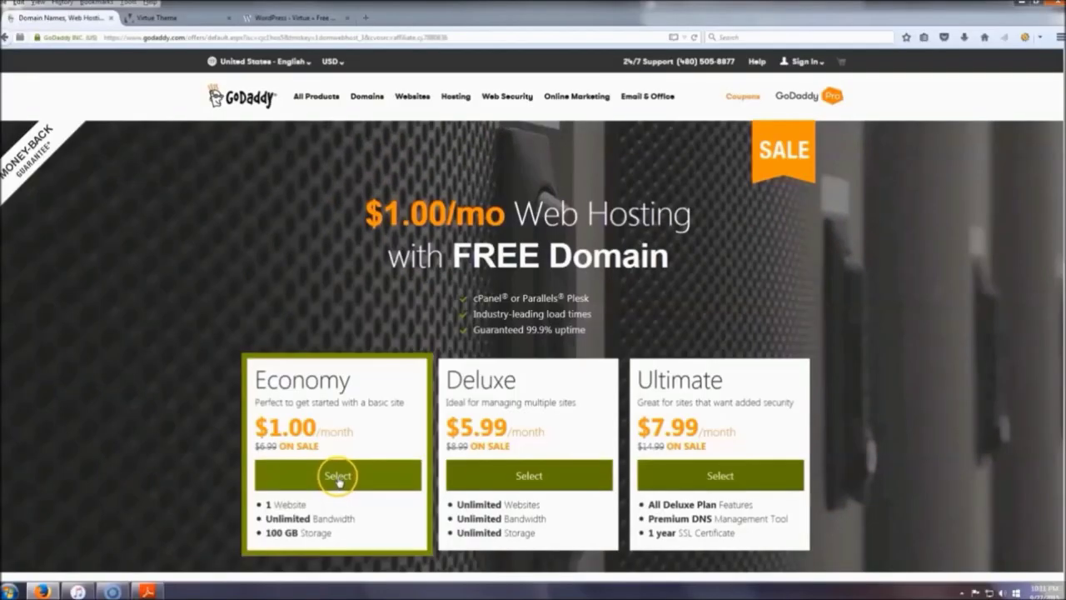
- Choose the Economy hosting plan with financeandsolutions.com as its free domain and add both to the cart
{"action": "left_click", "coordinate": [338, 477]}
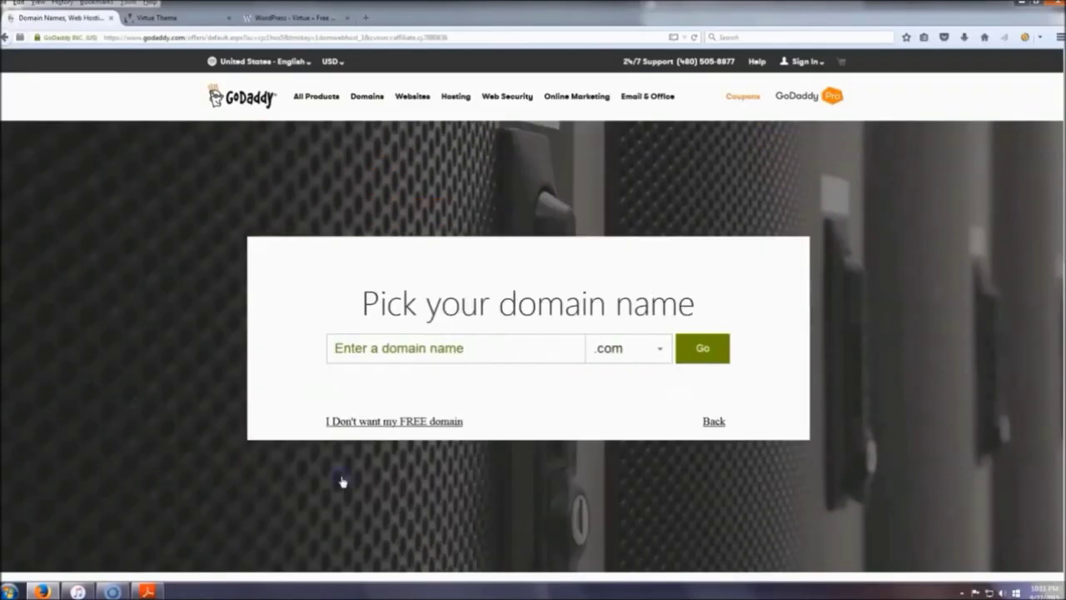
{"action": "left_click", "coordinate": [515, 349]}
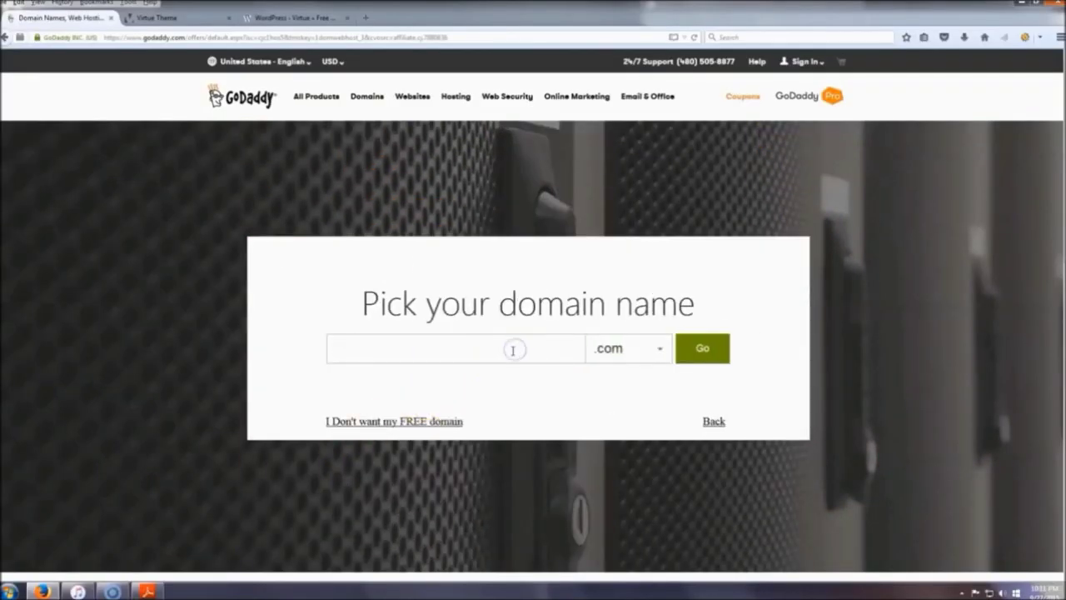
{"action": "right_click", "coordinate": [407, 356]}
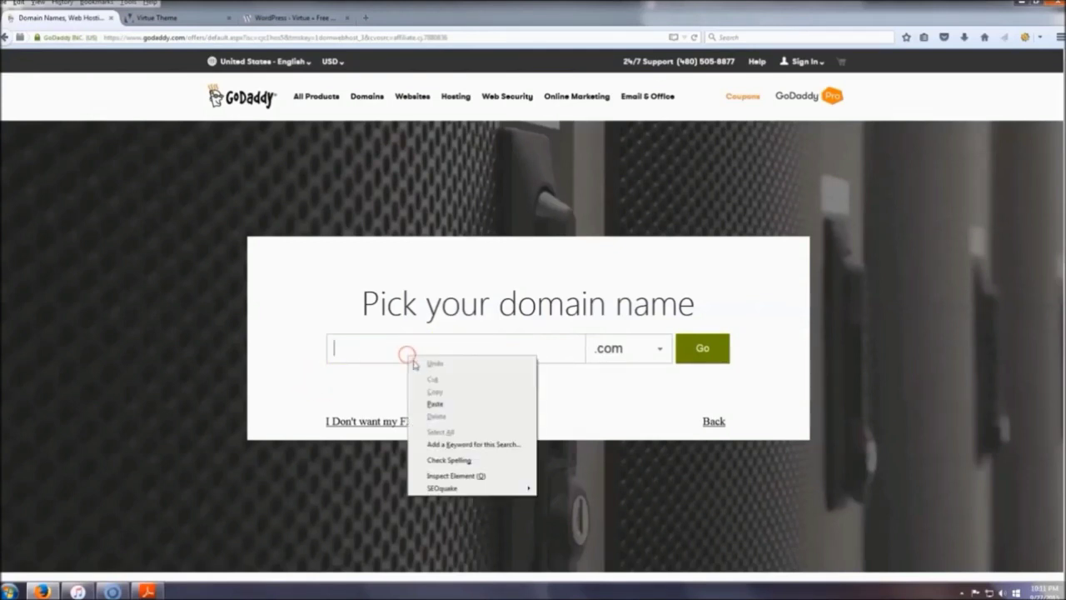
{"action": "left_click", "coordinate": [463, 402]}
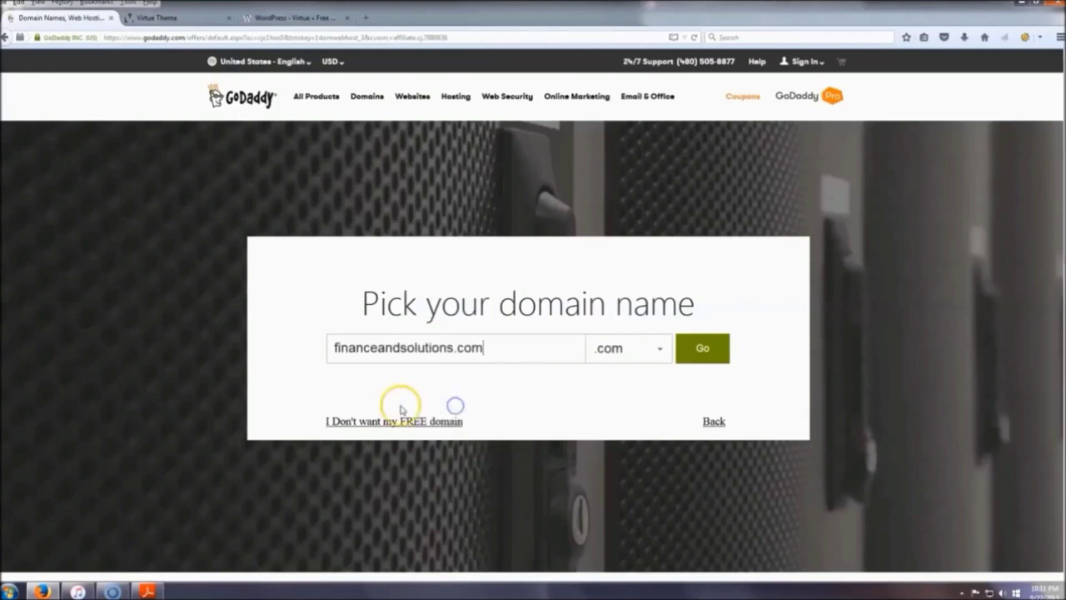
{"action": "left_click", "coordinate": [712, 349]}
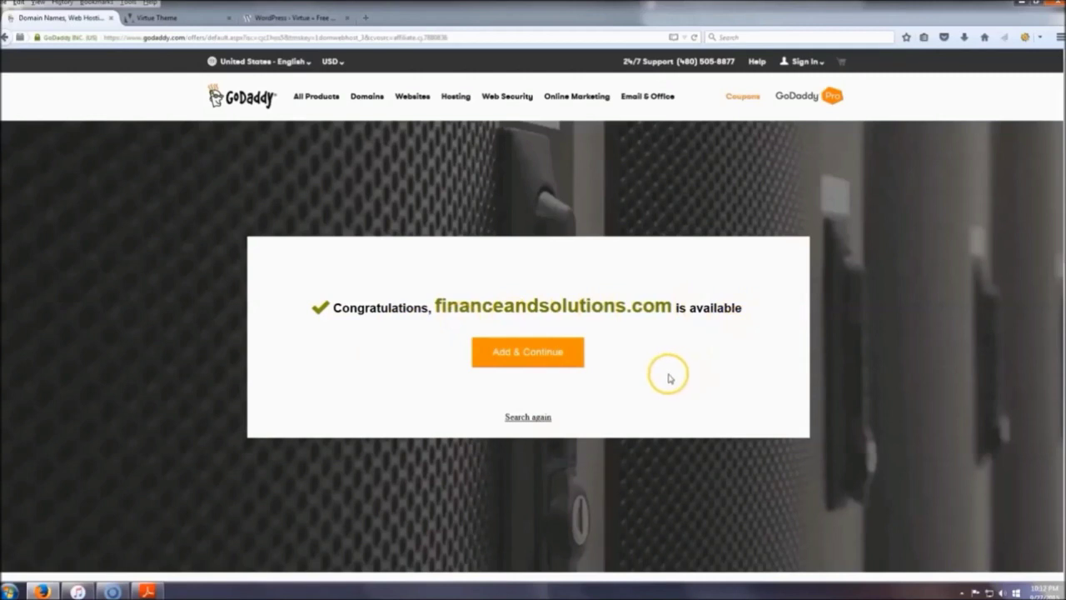
{"action": "left_click", "coordinate": [541, 358]}
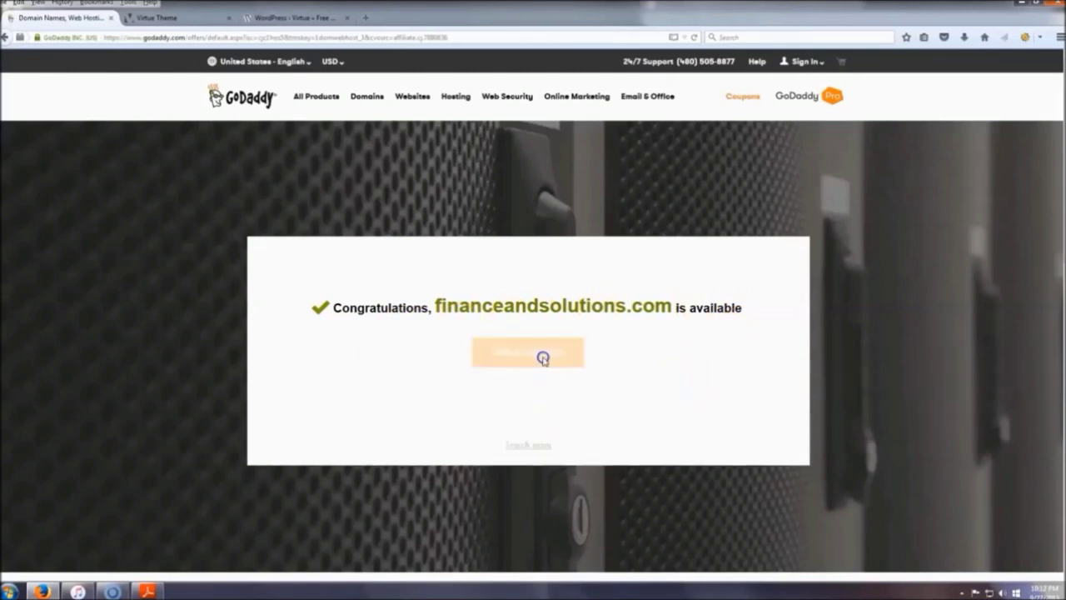
{"action": "left_click", "coordinate": [553, 346]}
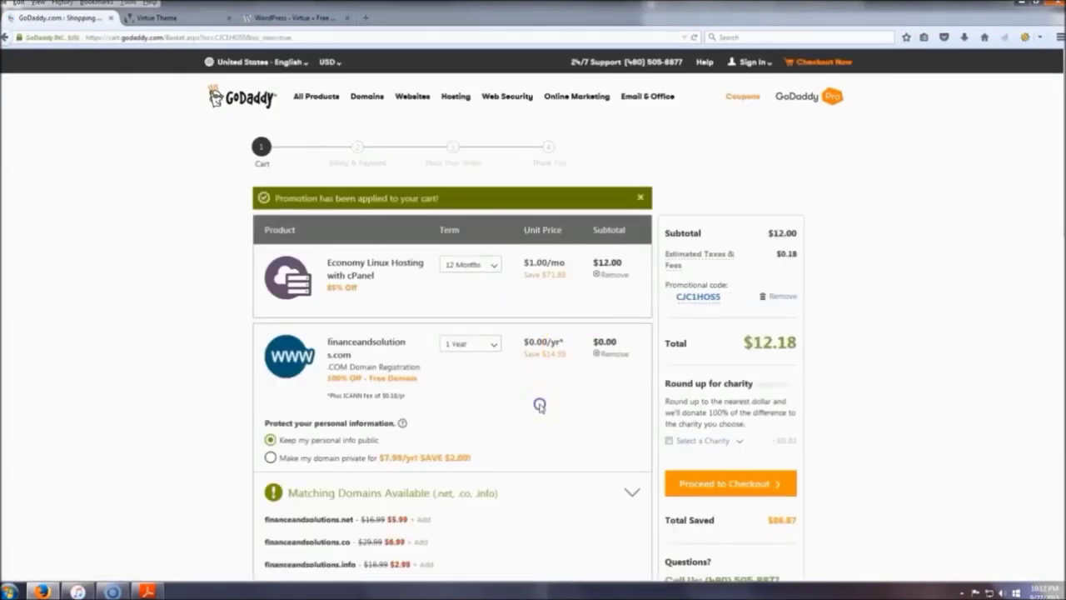
{"action": "scroll", "coordinate": [533, 384], "scroll_direction": "down", "scroll_amount": 3}
{"action": "scroll", "coordinate": [526, 340], "scroll_direction": "up", "scroll_amount": 3}
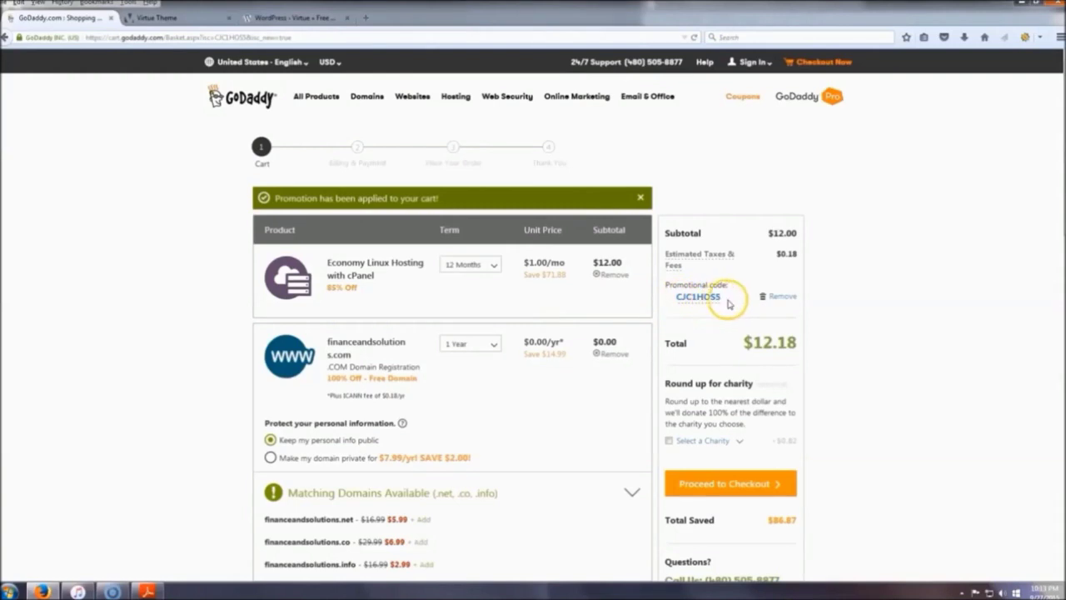
{"action": "left_click", "coordinate": [781, 295]}
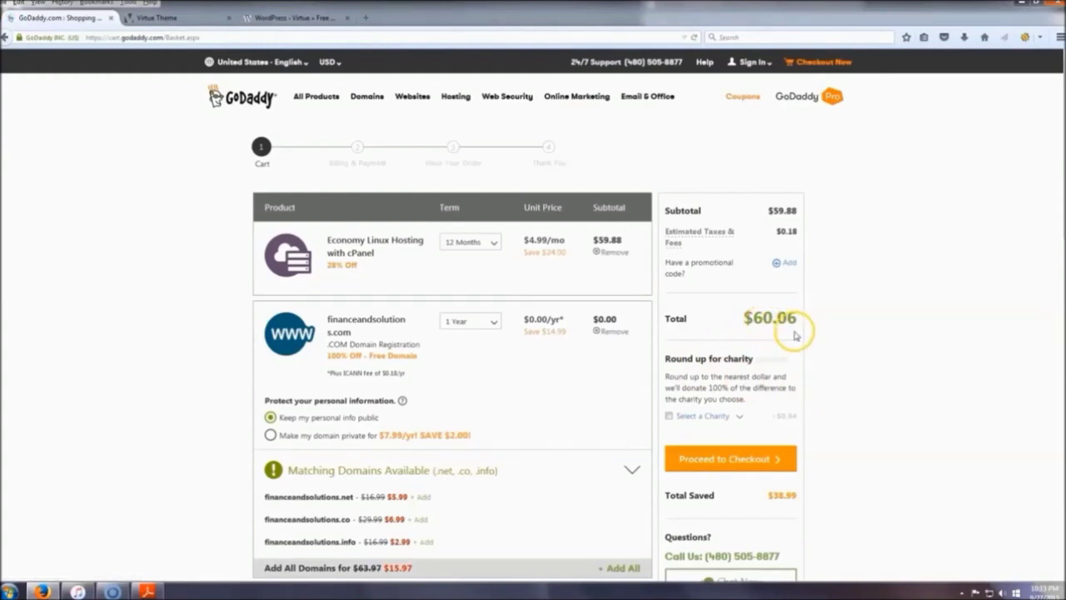
{"action": "left_click", "coordinate": [785, 263]}
{"action": "right_click", "coordinate": [707, 289]}
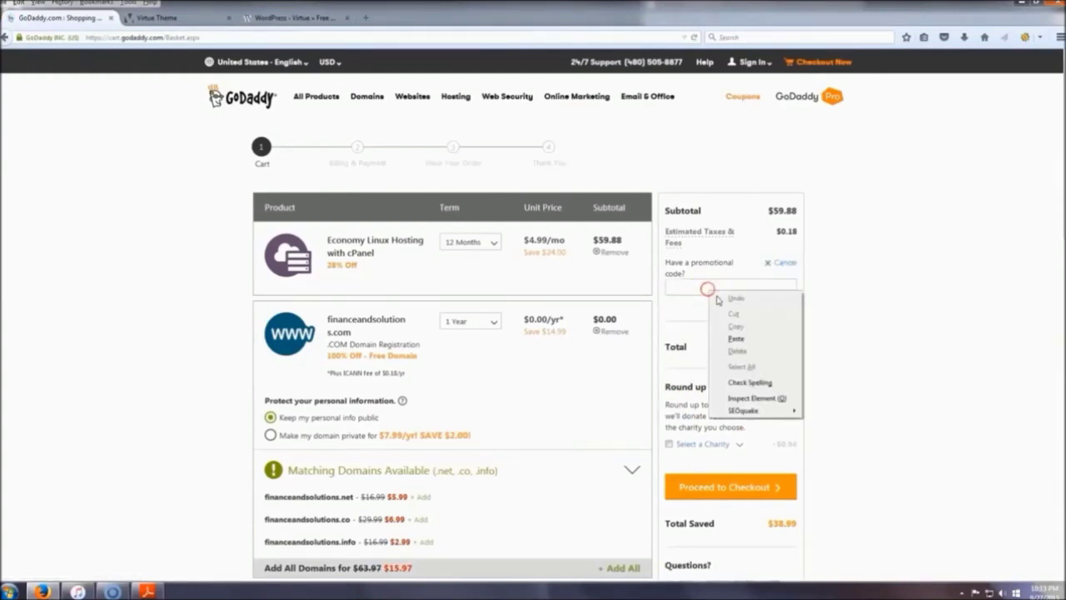
{"action": "left_click", "coordinate": [737, 339]}
{"action": "left_click", "coordinate": [728, 300]}
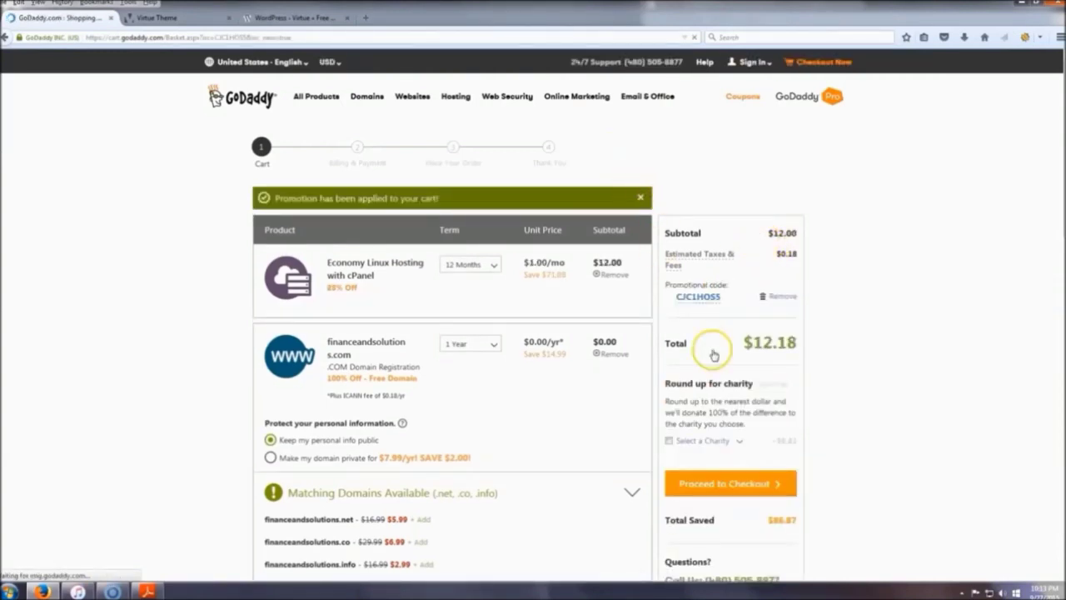
- Proceed to checkout with the 12-month hosting and 1-year domain, continuing as a new customer
{"action": "scroll", "coordinate": [881, 388], "scroll_direction": "down", "scroll_amount": 1}
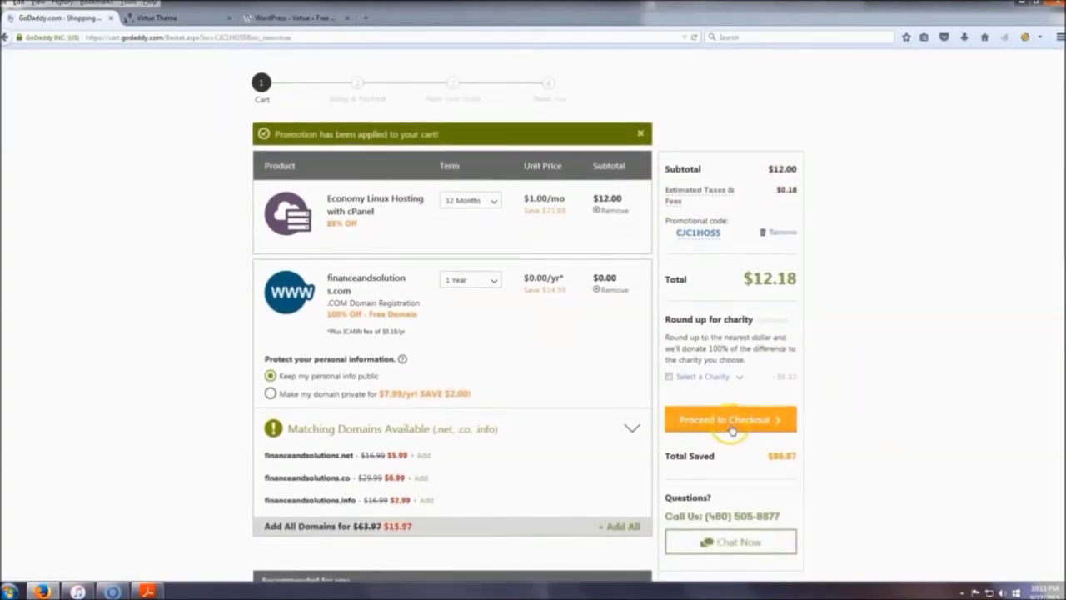
{"action": "left_click", "coordinate": [735, 421]}
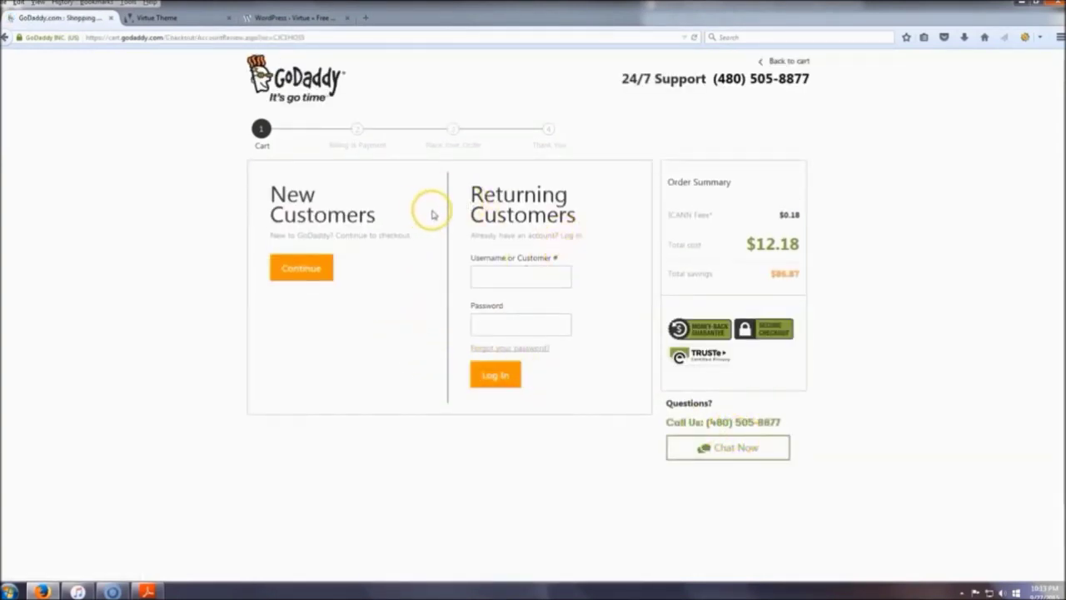
{"action": "left_click", "coordinate": [310, 271]}
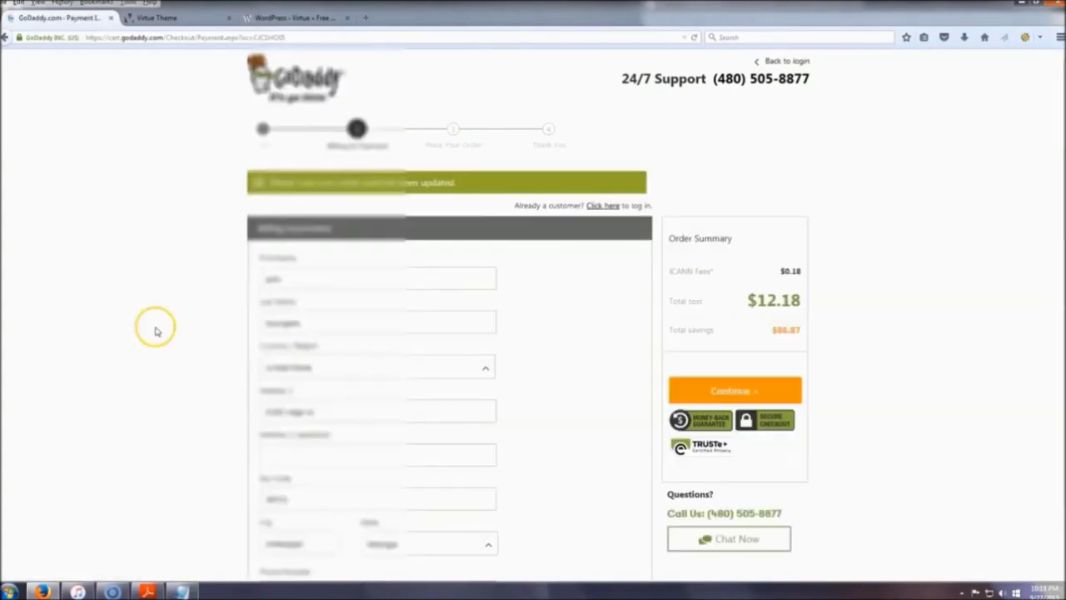
- Review the billing details and the account information, including the email, username, password and PIN fields
{"action": "scroll", "coordinate": [230, 258], "scroll_direction": "down", "scroll_amount": 10}
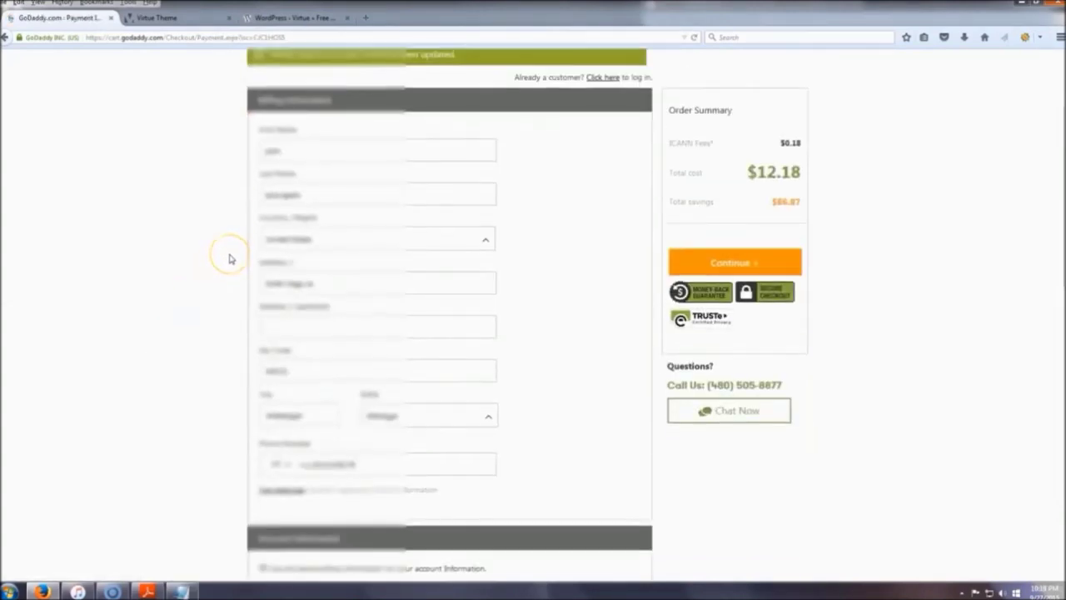
{"action": "scroll", "coordinate": [233, 254], "scroll_direction": "down", "scroll_amount": 5}
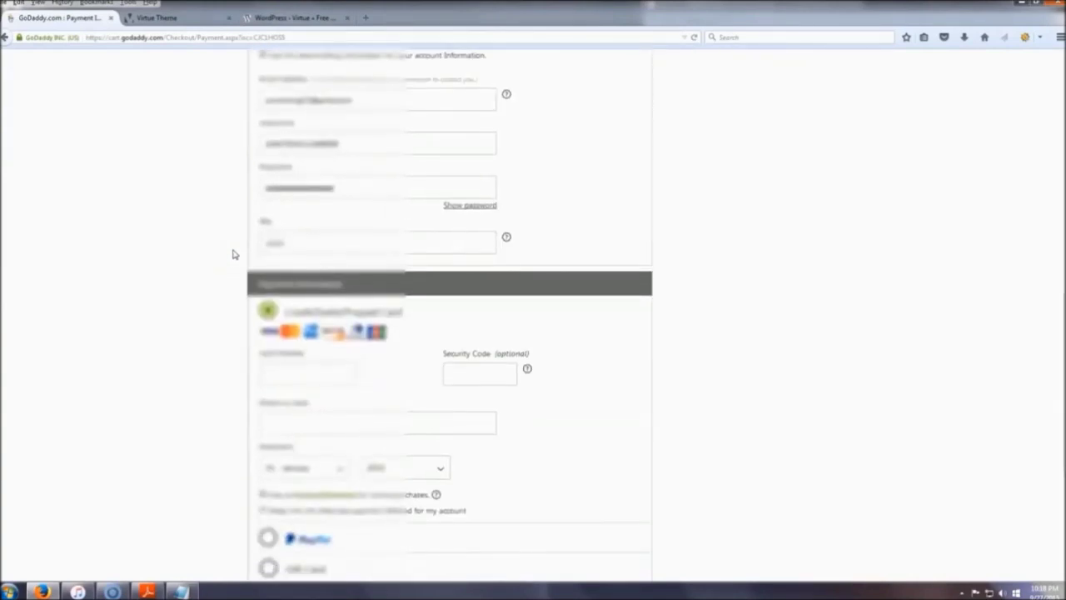
{"action": "scroll", "coordinate": [233, 254], "scroll_direction": "up", "scroll_amount": 2}
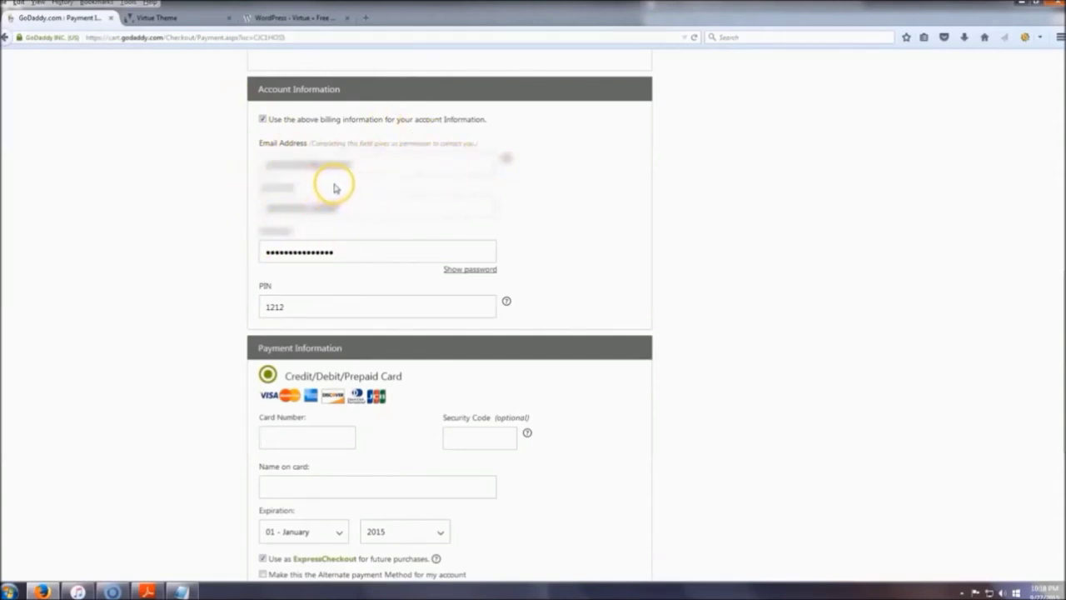
{"action": "left_click", "coordinate": [301, 305]}
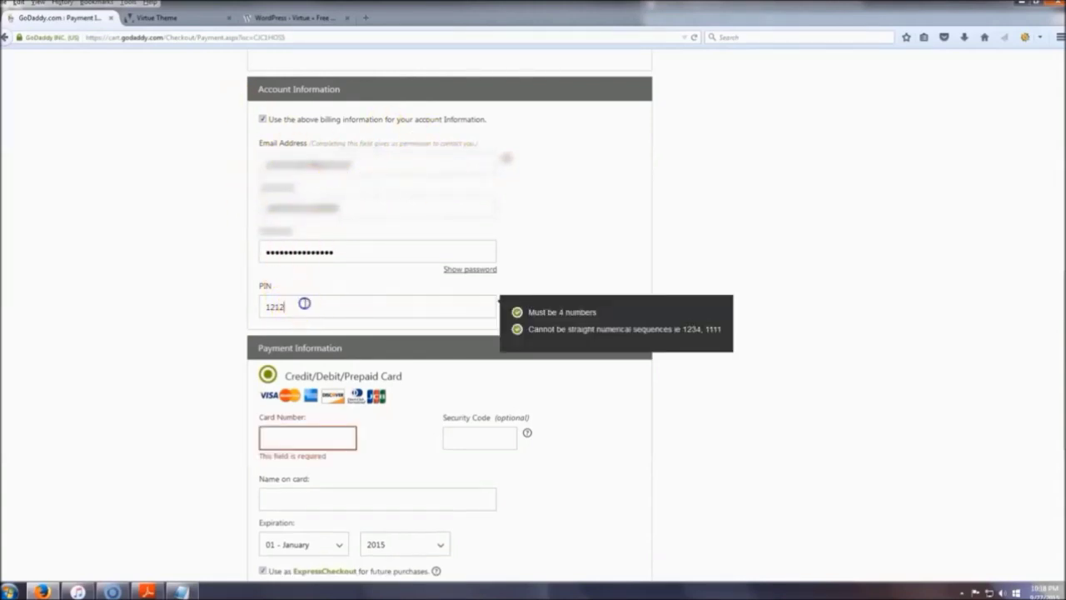
{"action": "left_click", "coordinate": [181, 259]}
- Select PayPal as the payment method for the order and continue to the PayPal login
{"action": "scroll", "coordinate": [204, 248], "scroll_direction": "down", "scroll_amount": 5}
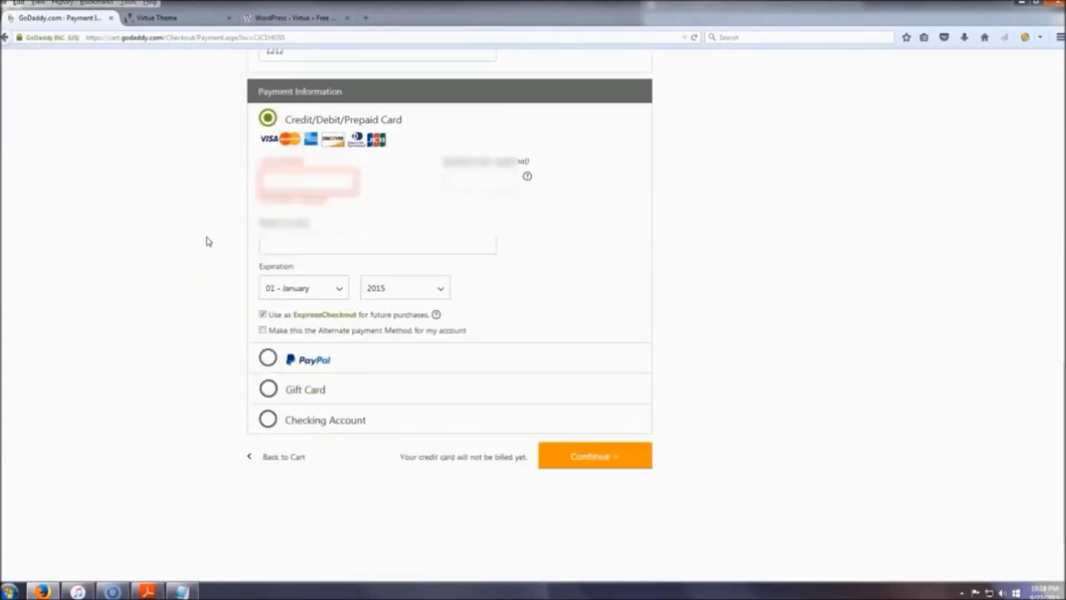
{"action": "left_click", "coordinate": [268, 358]}
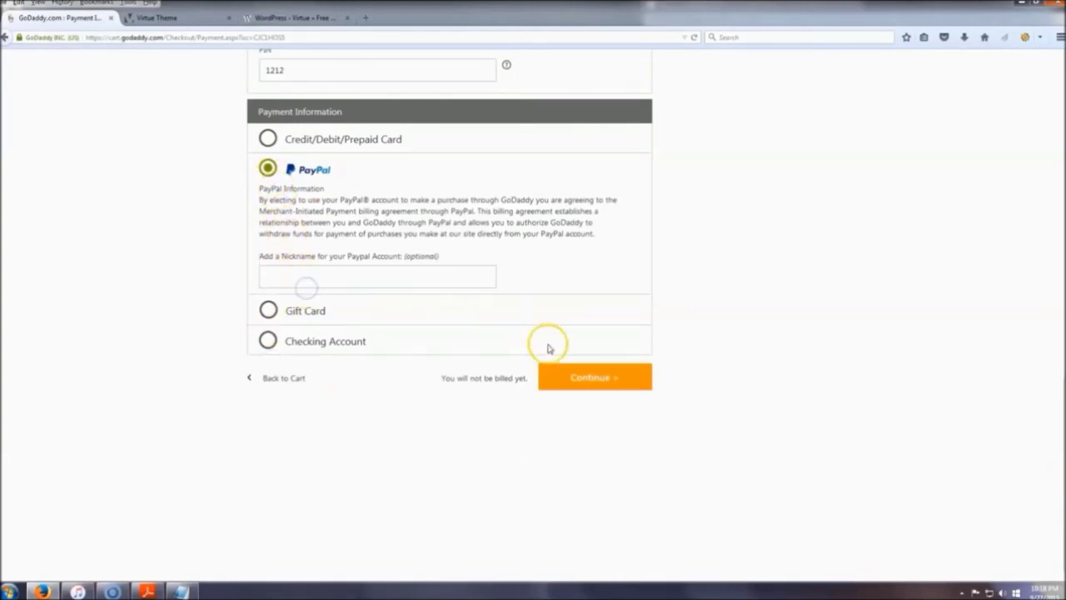
{"action": "left_click", "coordinate": [598, 377]}
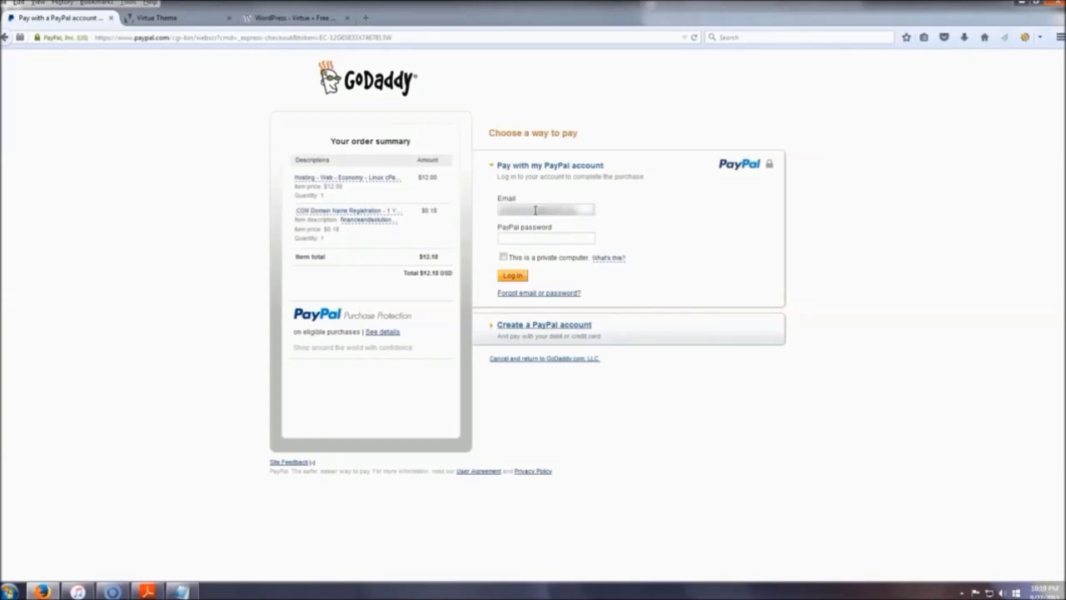
- Log in to PayPal with the account password and approve the payment method for the purchase
{"action": "key", "text": "Return"}
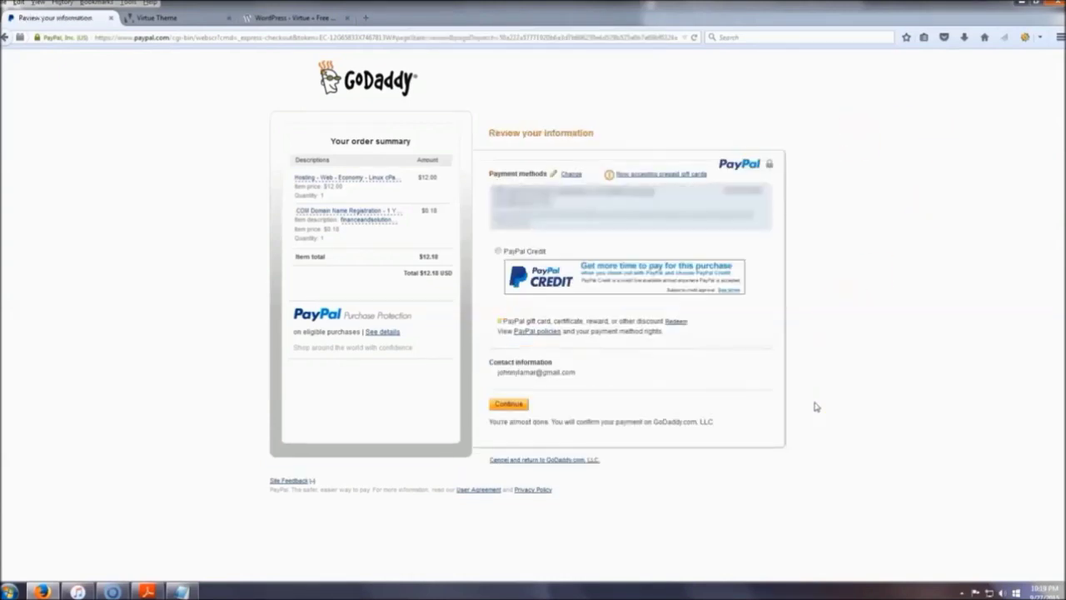
{"action": "left_click", "coordinate": [508, 405]}
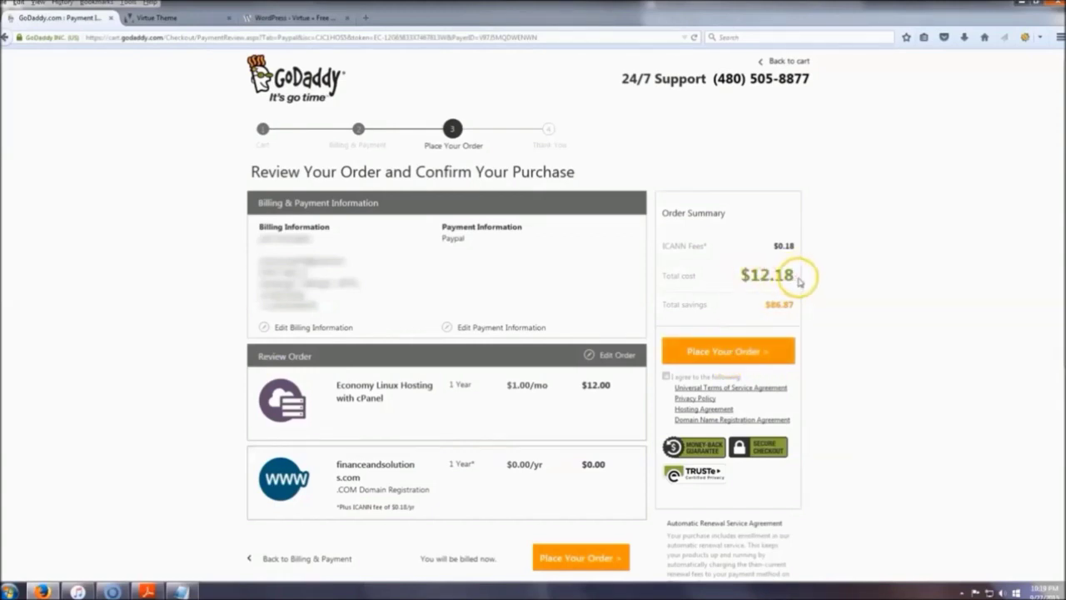
- Agree to the terms of service, privacy, hosting and domain registration agreements and place the order
{"action": "left_click", "coordinate": [667, 377]}
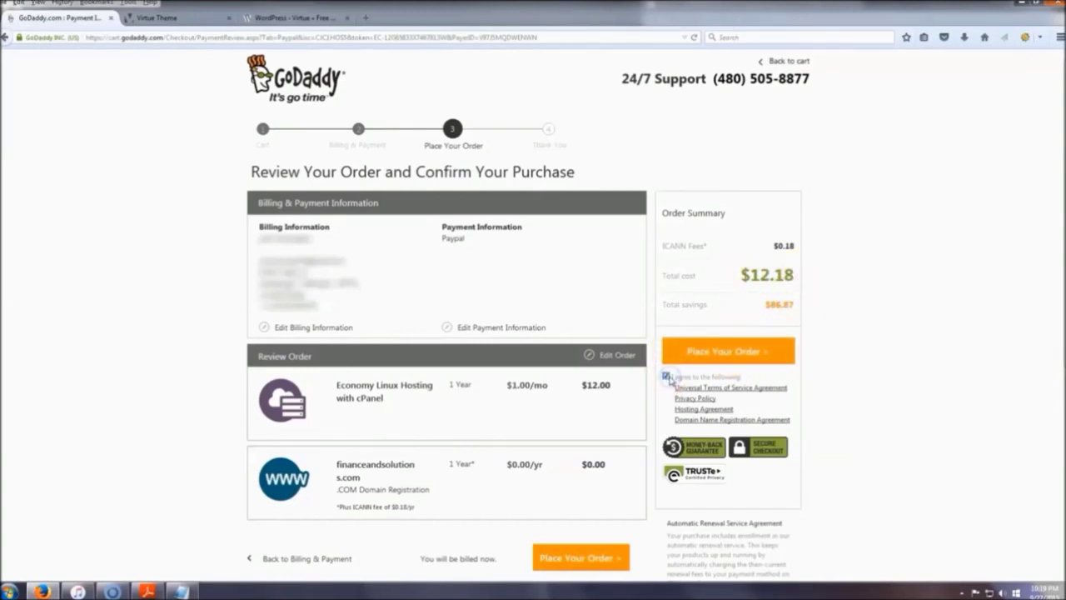
{"action": "left_click", "coordinate": [728, 360]}
{"action": "left_click", "coordinate": [749, 358]}
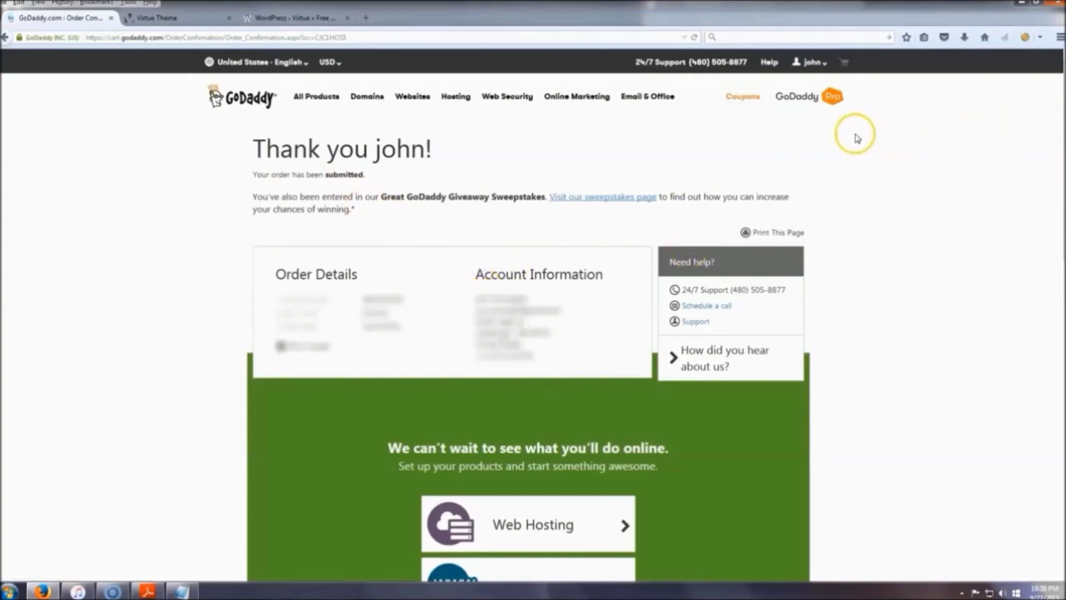
- Open the list of owned domains and request the email verification message for financeandsolutions.com
{"action": "left_click", "coordinate": [810, 63]}
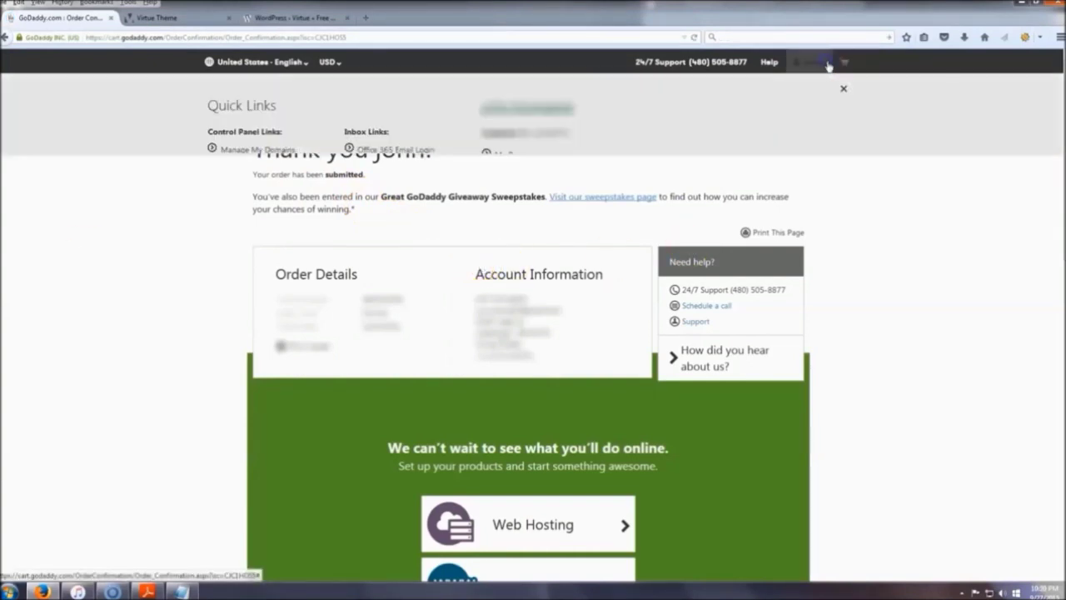
{"action": "left_click", "coordinate": [240, 154]}
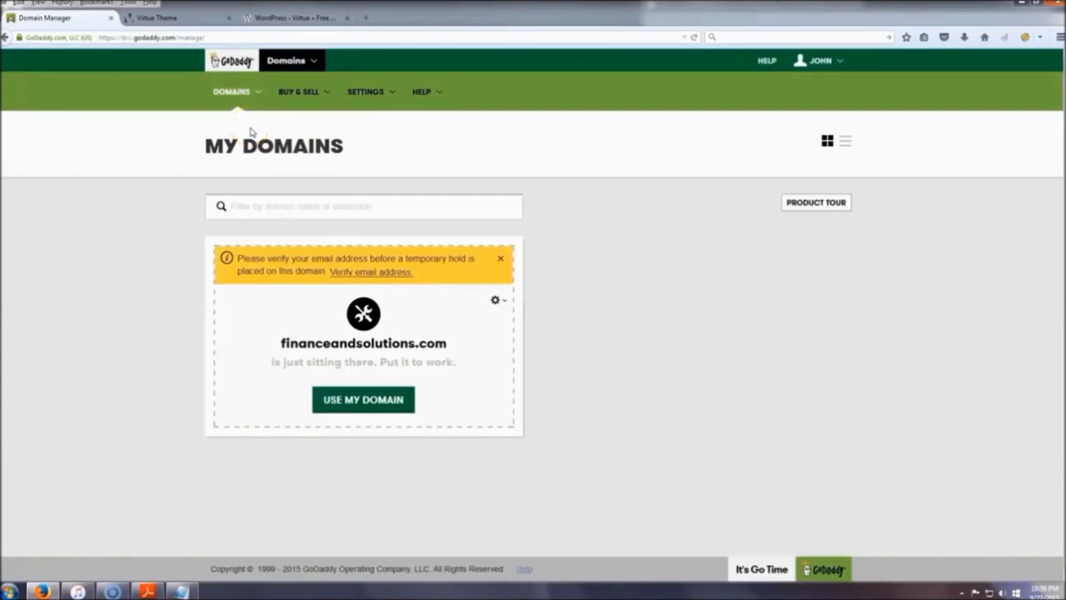
{"action": "left_click", "coordinate": [383, 274]}
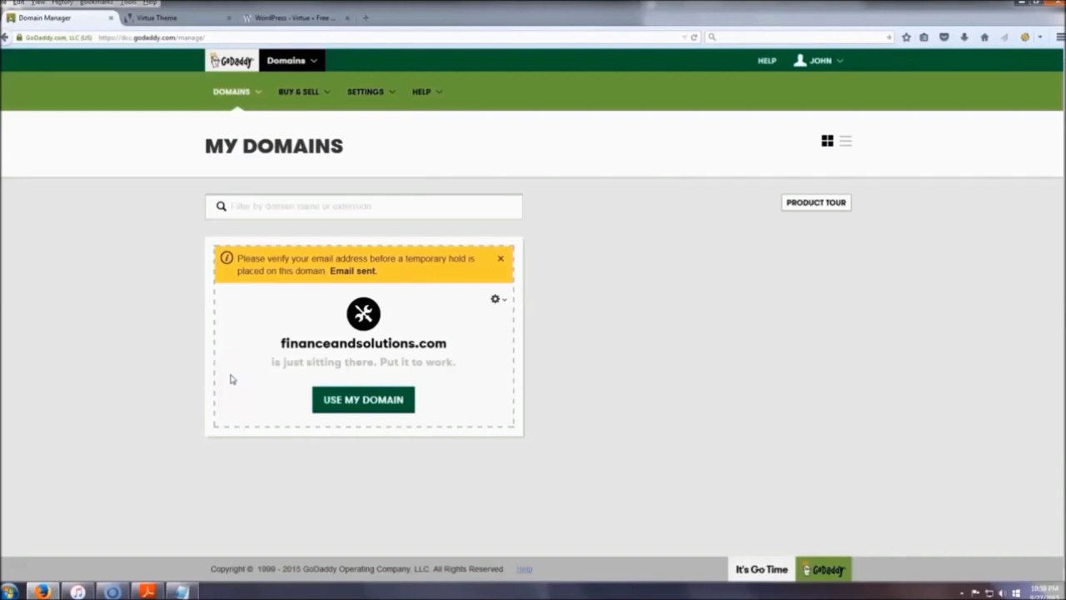
- Switch to the Gmail inbox, open GoDaddy's verification message and verify the email address
{"action": "left_click", "coordinate": [365, 18]}
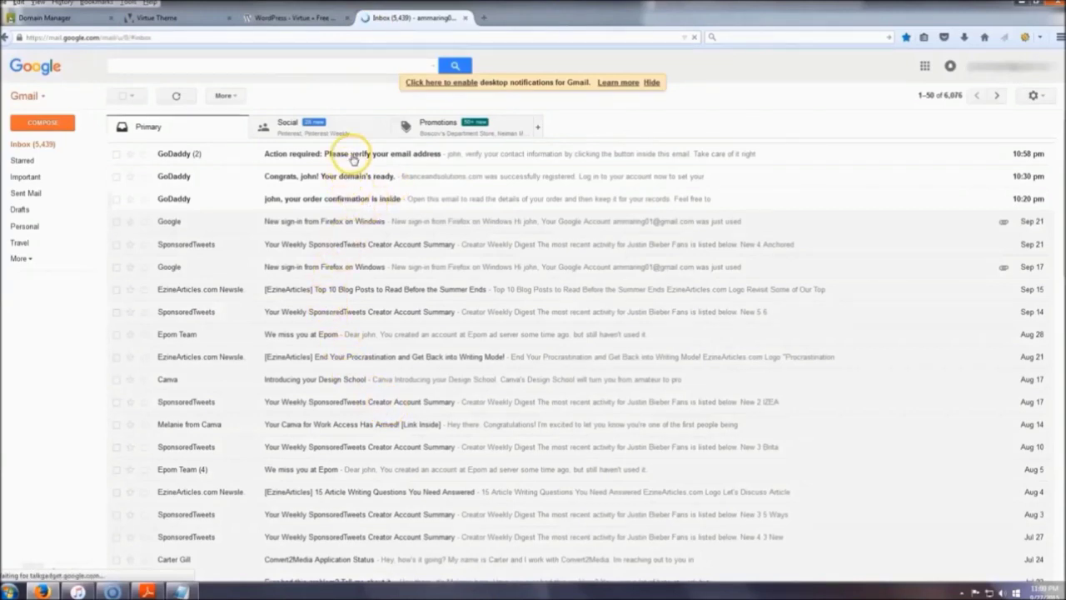
{"action": "left_click", "coordinate": [341, 158]}
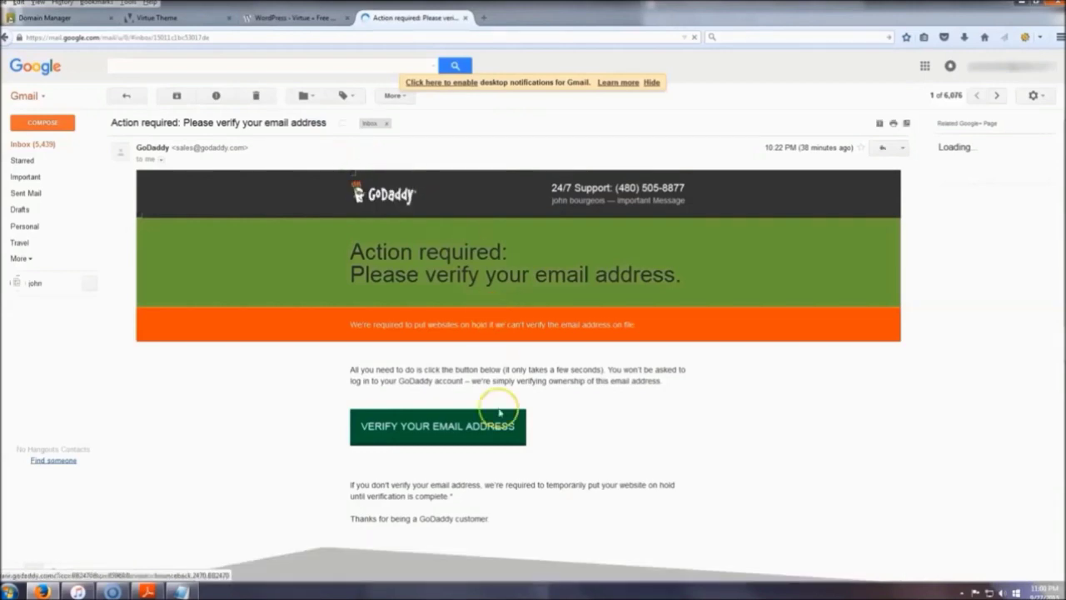
{"action": "left_click", "coordinate": [453, 438]}
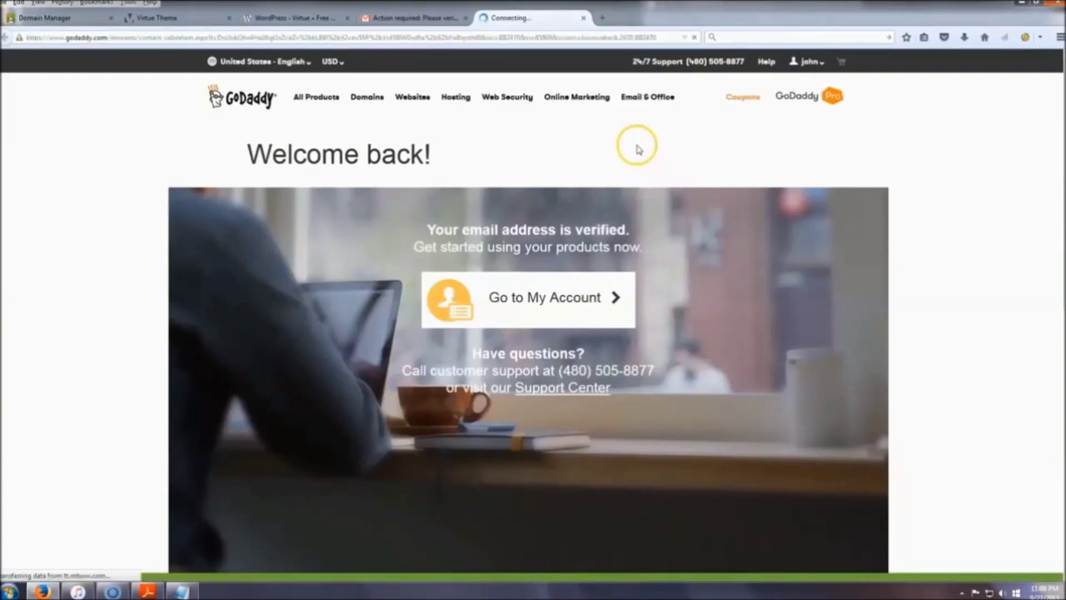
- Go to the GoDaddy account's product overview and decline the survey about the business
{"action": "left_click", "coordinate": [534, 298]}
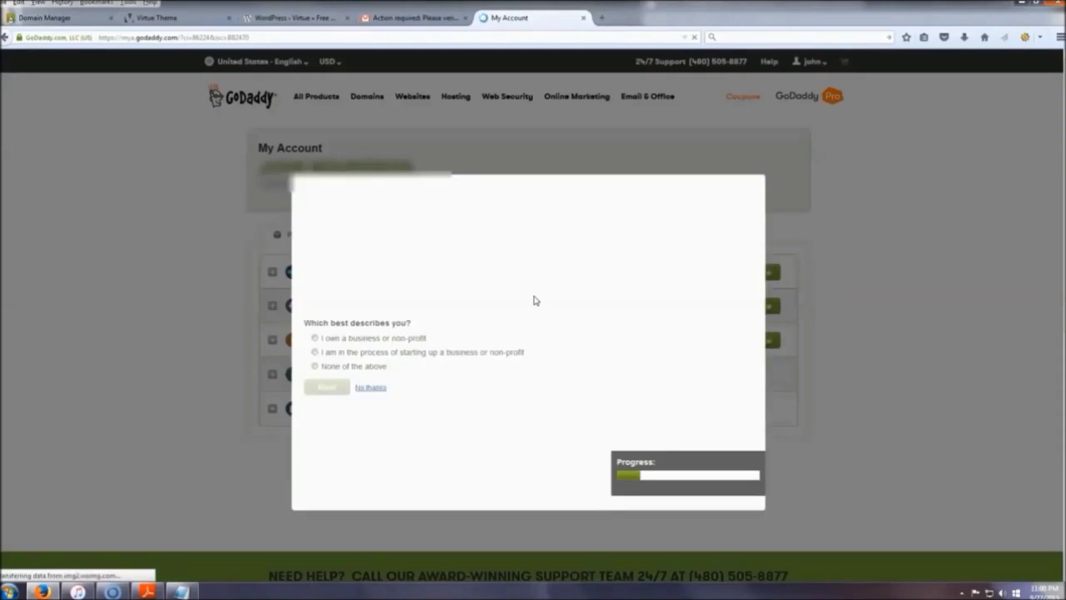
{"action": "left_click", "coordinate": [372, 388]}
{"action": "right_click", "coordinate": [419, 294]}
{"action": "left_click", "coordinate": [938, 266]}
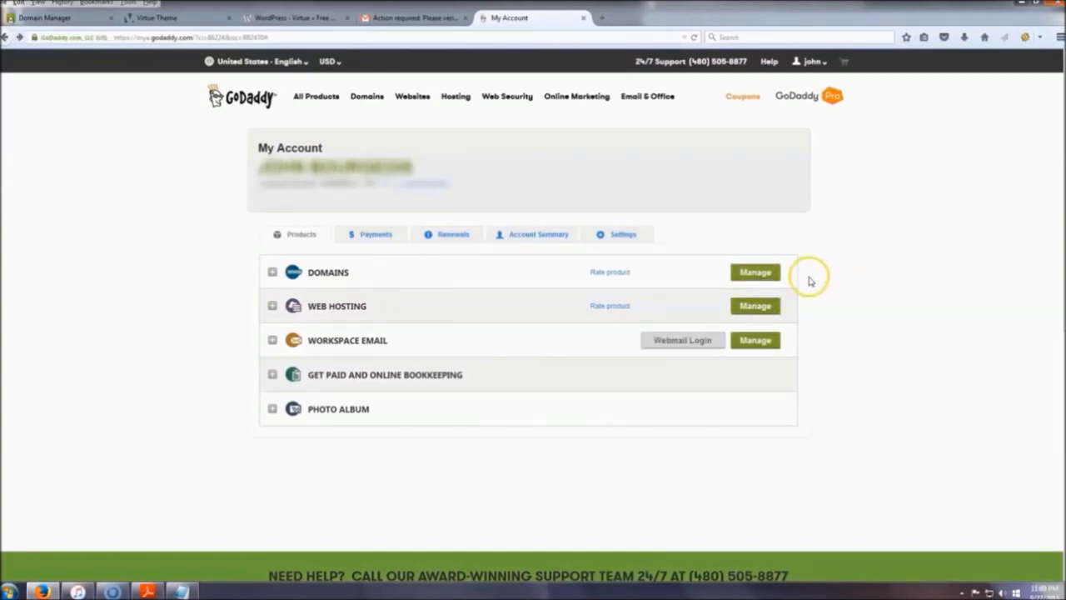
- Open the web hosting management and start the setup of the new cPanel account
{"action": "left_click", "coordinate": [751, 307]}
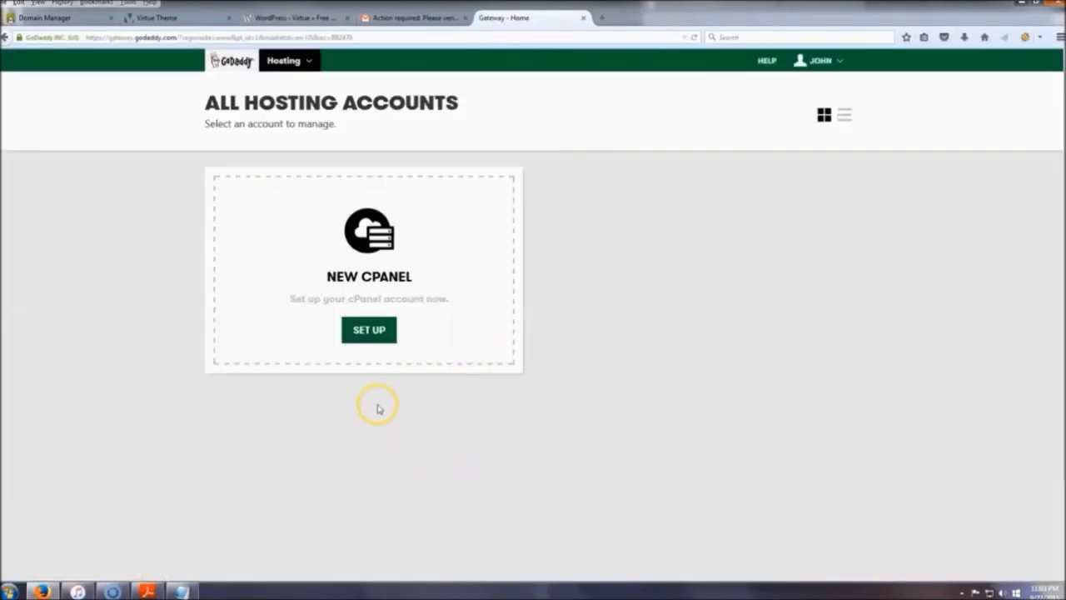
{"action": "left_click", "coordinate": [376, 333]}
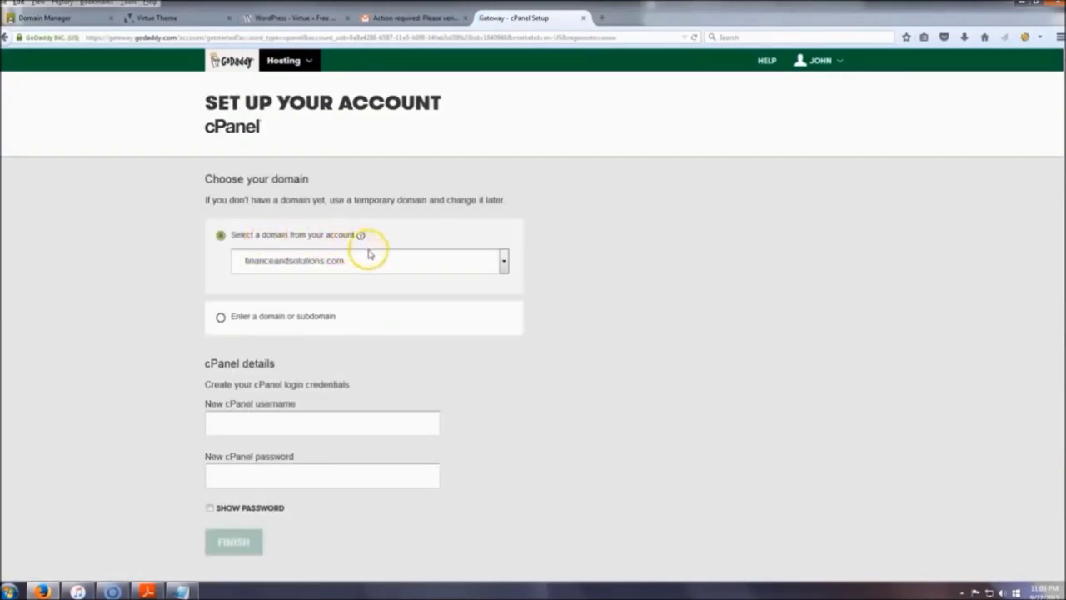
- Create the cPanel login with a new username and password for financeandsolutions.com, and finish the account setup
{"action": "scroll", "coordinate": [191, 250], "scroll_direction": "down", "scroll_amount": 2}
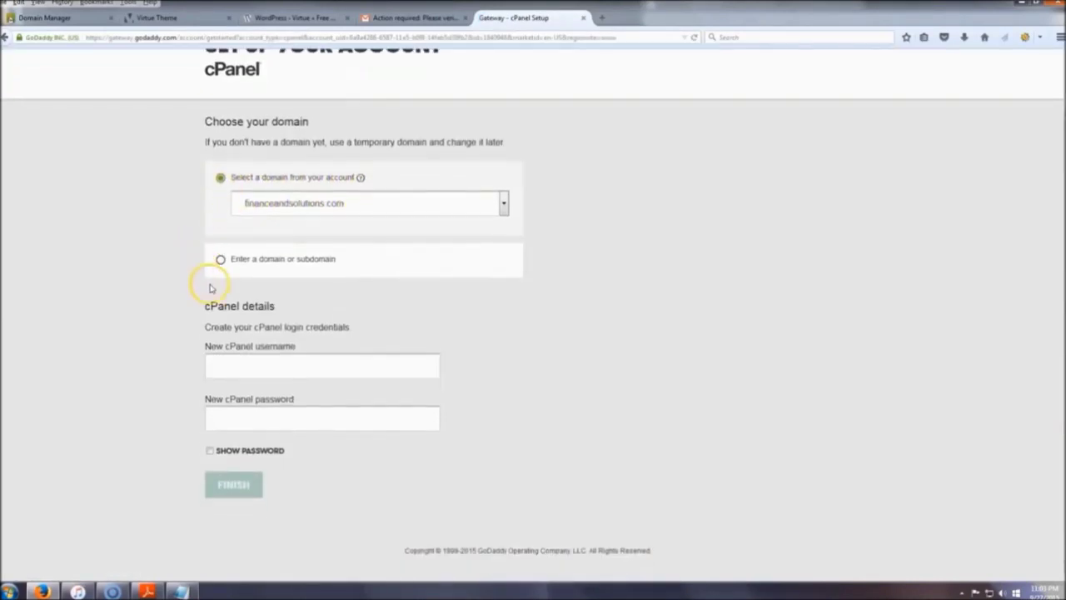
{"action": "left_click", "coordinate": [264, 369]}
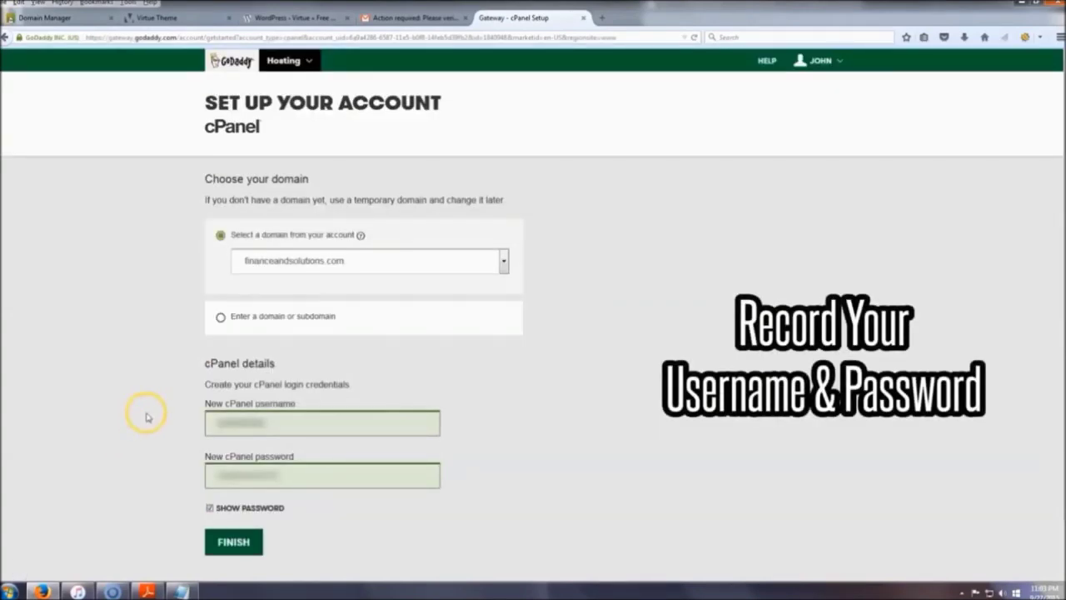
{"action": "left_click", "coordinate": [239, 547]}
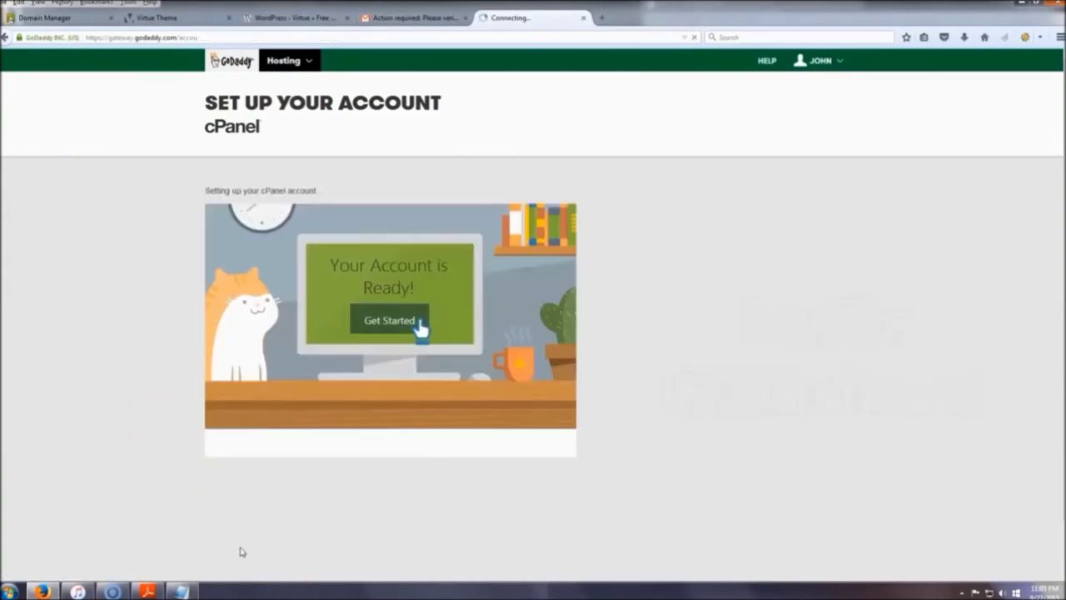
{"action": "left_click", "coordinate": [390, 321]}
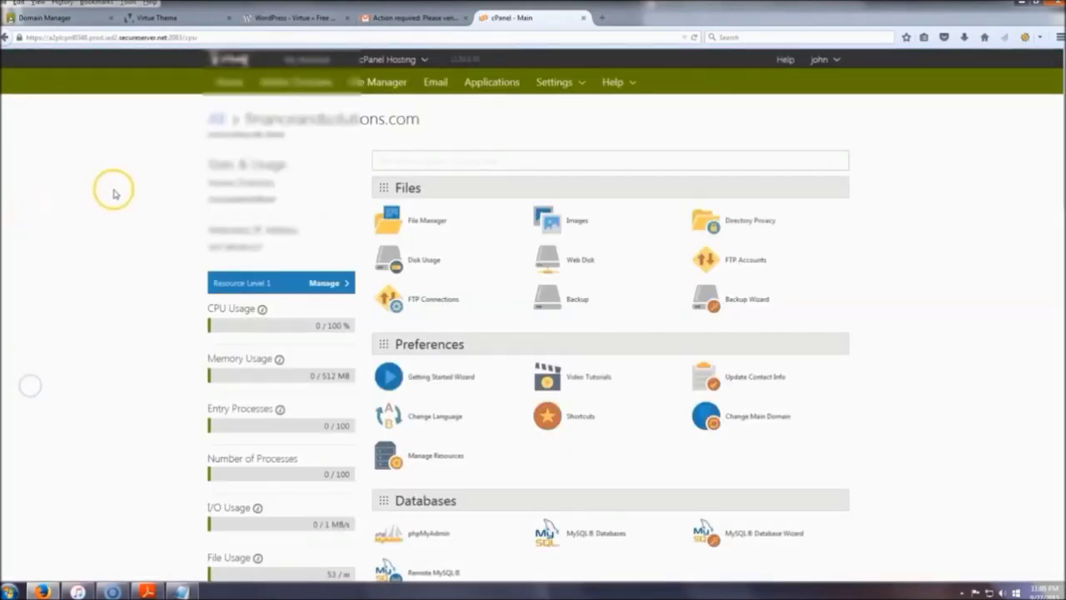
- Open WordPress from cPanel's web applications and start its installation wizard
{"action": "scroll", "coordinate": [942, 179], "scroll_direction": "down", "scroll_amount": 5}
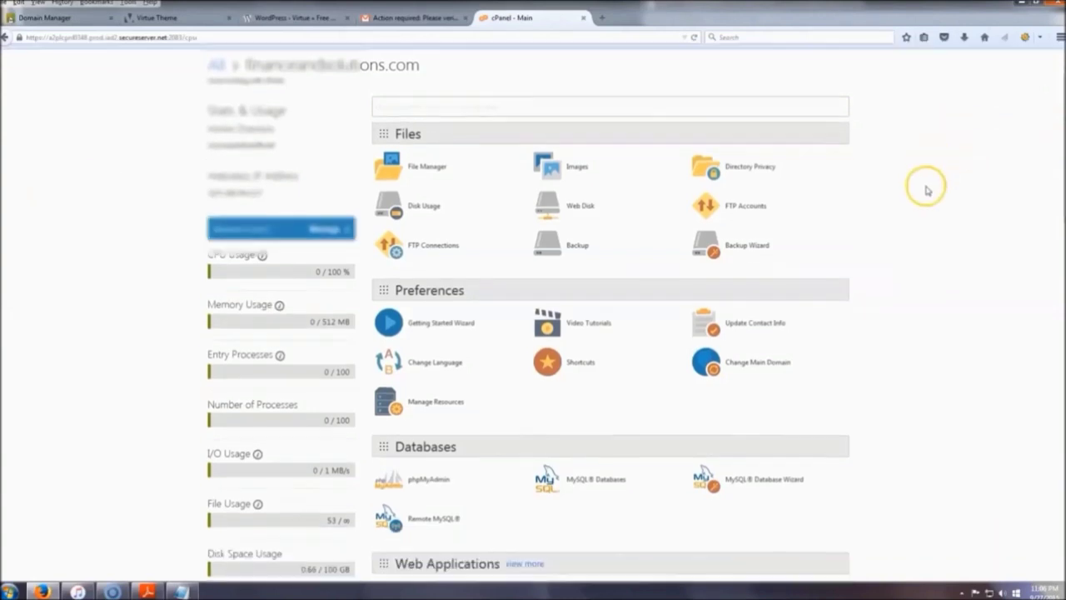
{"action": "scroll", "coordinate": [930, 195], "scroll_direction": "down", "scroll_amount": 1}
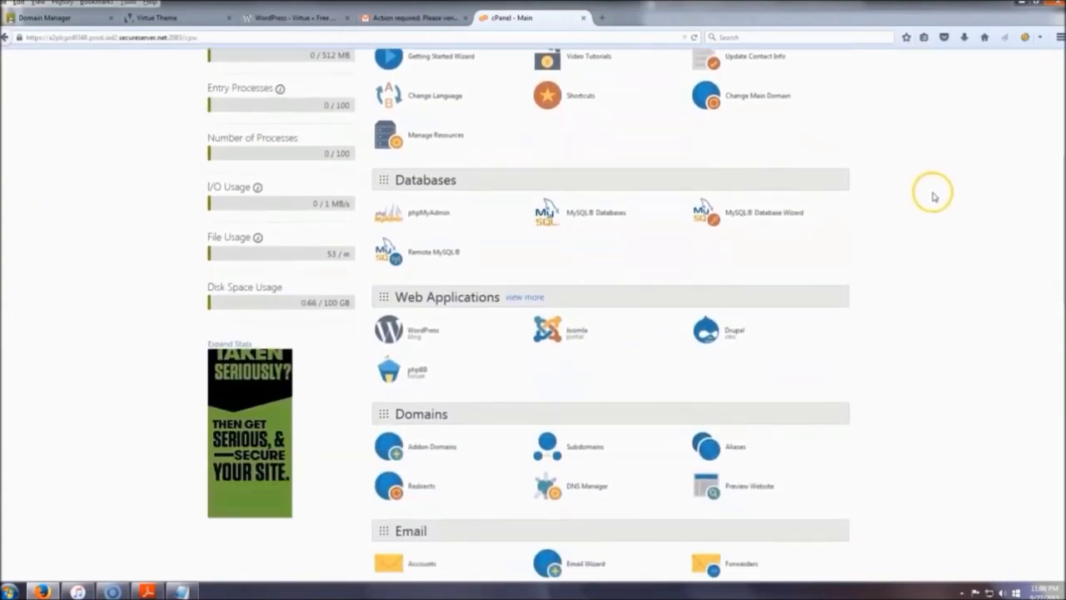
{"action": "left_click", "coordinate": [414, 333]}
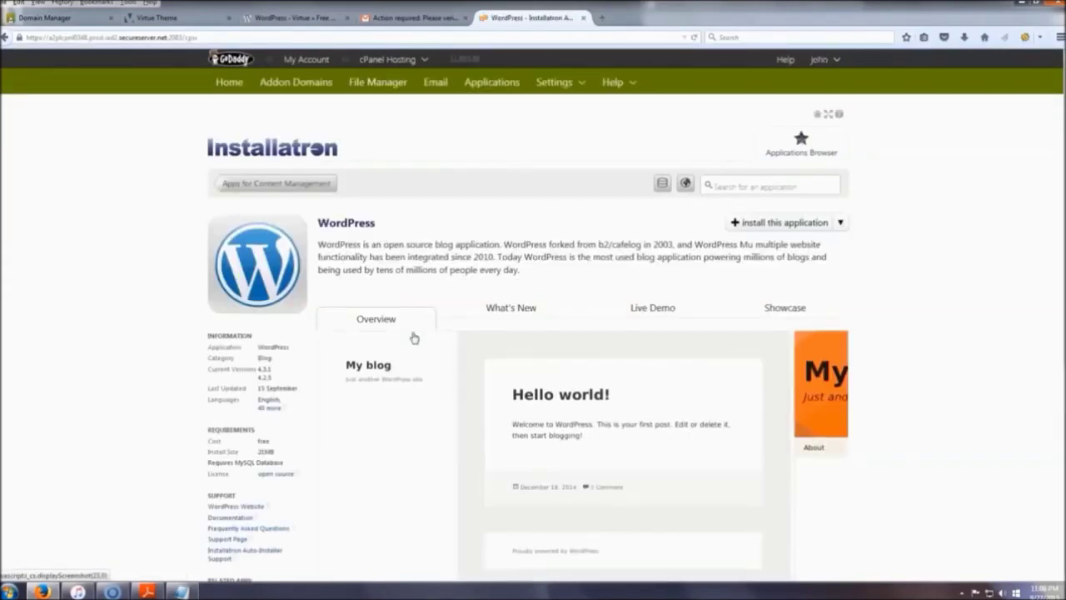
{"action": "left_click", "coordinate": [773, 225]}
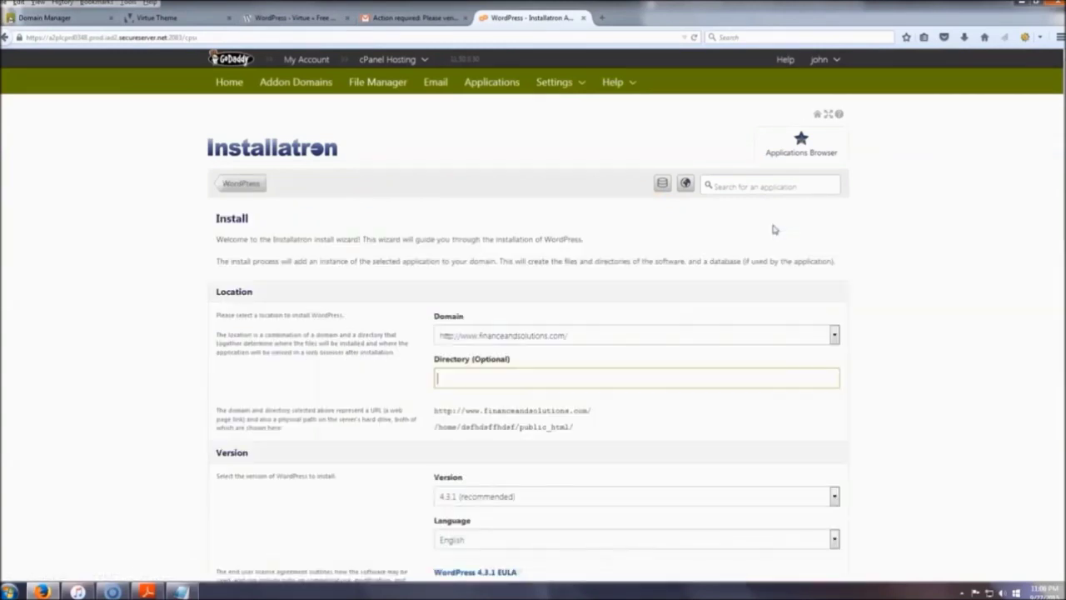
{"action": "scroll", "coordinate": [525, 255], "scroll_direction": "down", "scroll_amount": 2}
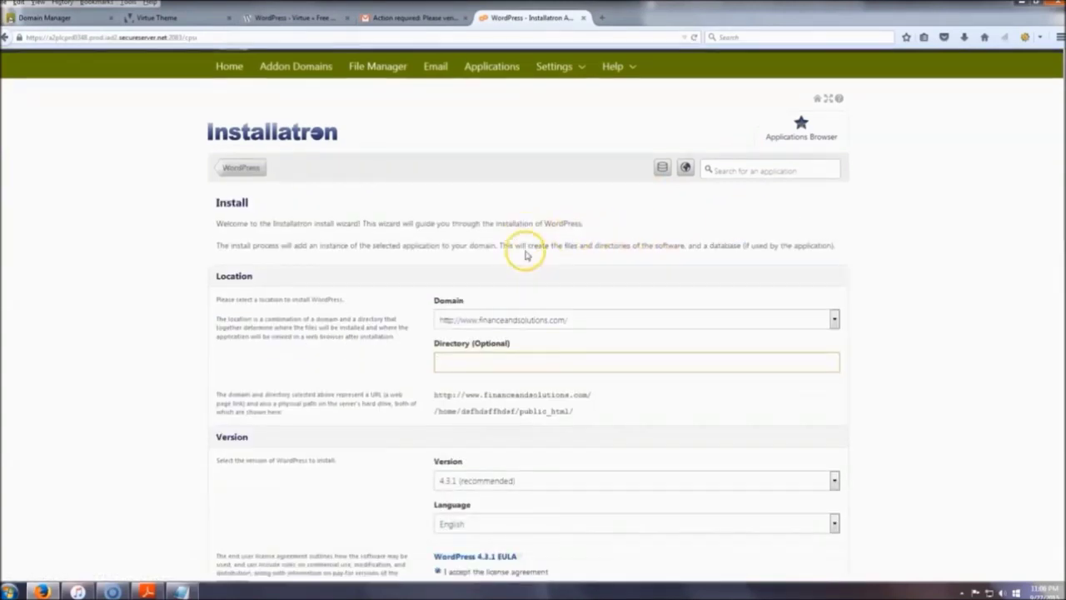
{"action": "scroll", "coordinate": [959, 267], "scroll_direction": "down", "scroll_amount": 2}
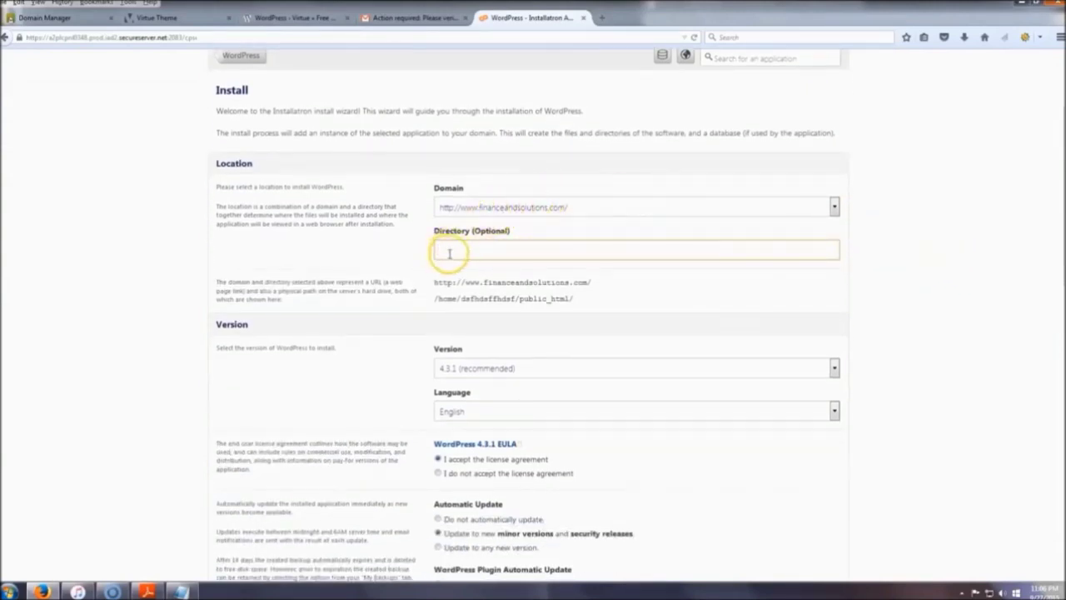
{"action": "scroll", "coordinate": [447, 245], "scroll_direction": "up", "scroll_amount": 4}
{"action": "left_click", "coordinate": [596, 356]}
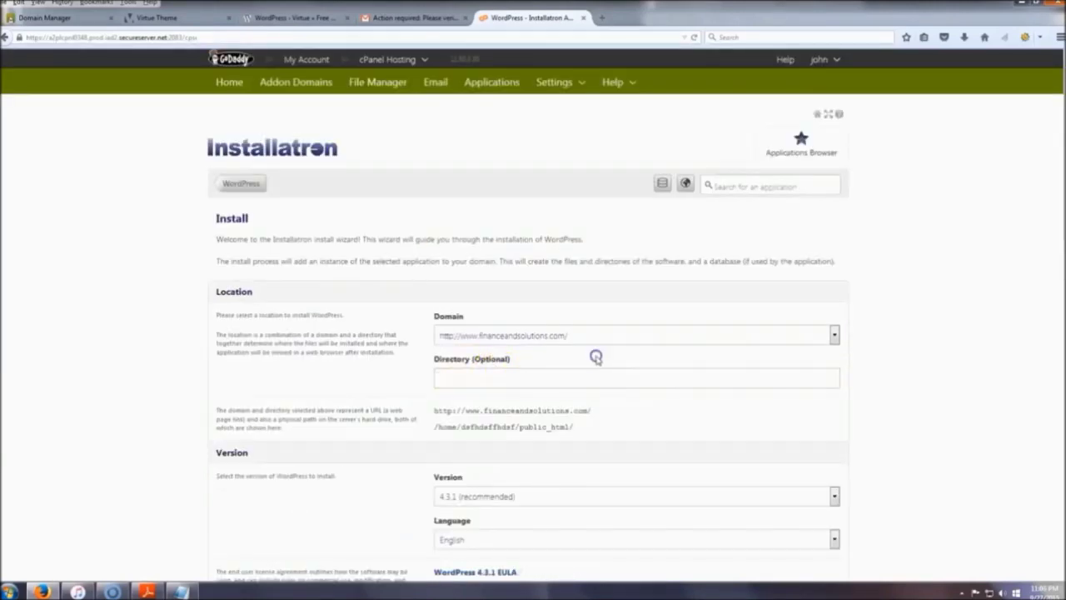
{"action": "left_click_drag", "start_coordinate": [434, 411], "coordinate": [598, 410]}
{"action": "left_click", "coordinate": [621, 414]}
{"action": "scroll", "coordinate": [403, 383], "scroll_direction": "down", "scroll_amount": 4}
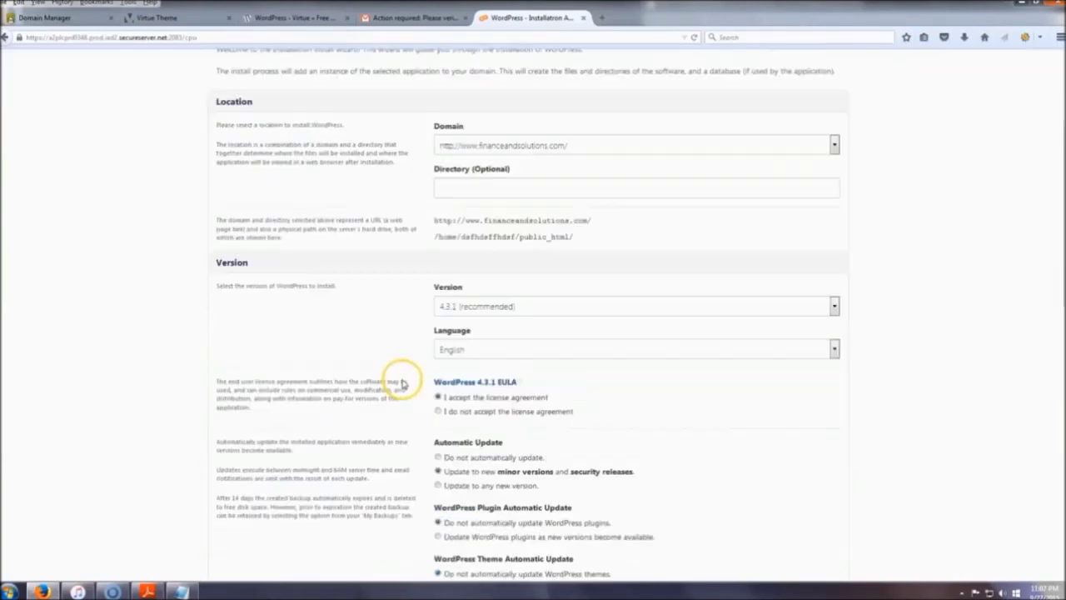
{"action": "scroll", "coordinate": [361, 209], "scroll_direction": "down", "scroll_amount": 4}
{"action": "scroll", "coordinate": [377, 197], "scroll_direction": "down", "scroll_amount": 1}
{"action": "scroll", "coordinate": [378, 198], "scroll_direction": "down", "scroll_amount": 3}
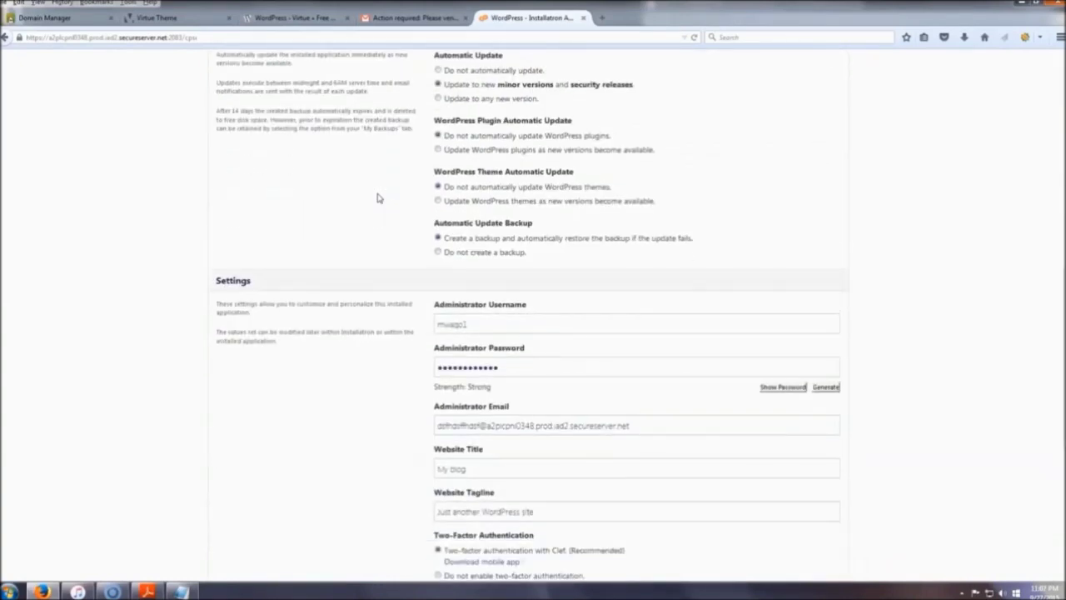
{"action": "scroll", "coordinate": [377, 198], "scroll_direction": "down", "scroll_amount": 4}
{"action": "left_click", "coordinate": [372, 201]}
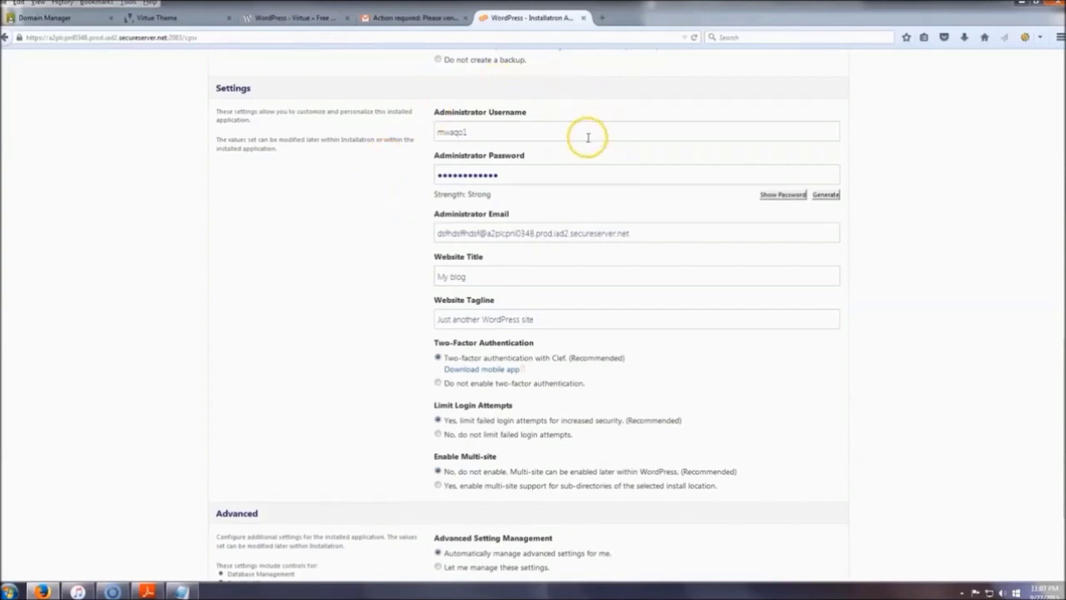
{"action": "scroll", "coordinate": [883, 213], "scroll_direction": "down", "scroll_amount": 3}
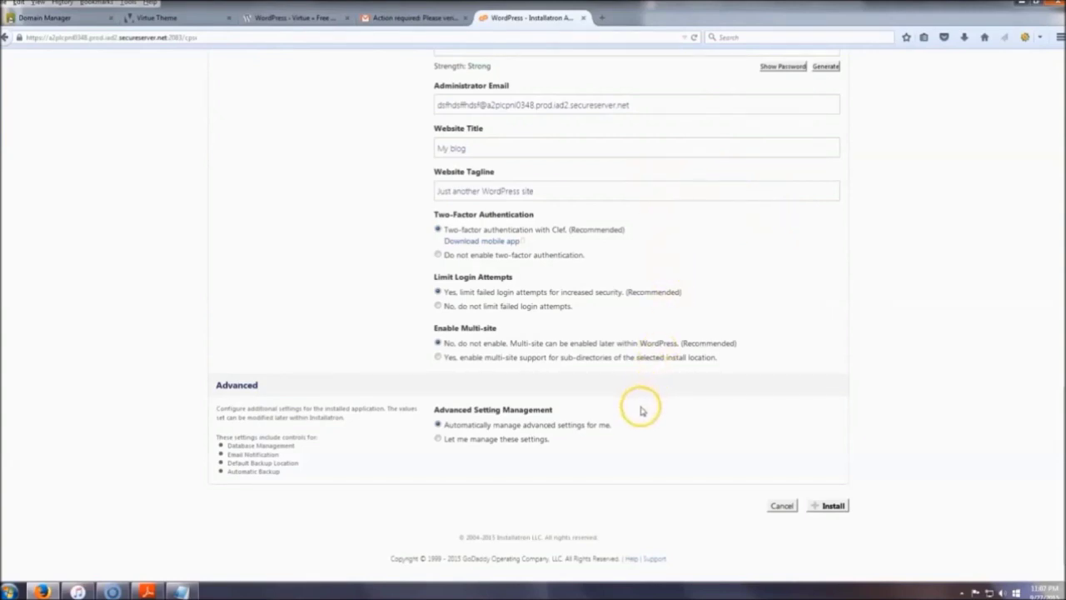
{"action": "left_click", "coordinate": [832, 508]}
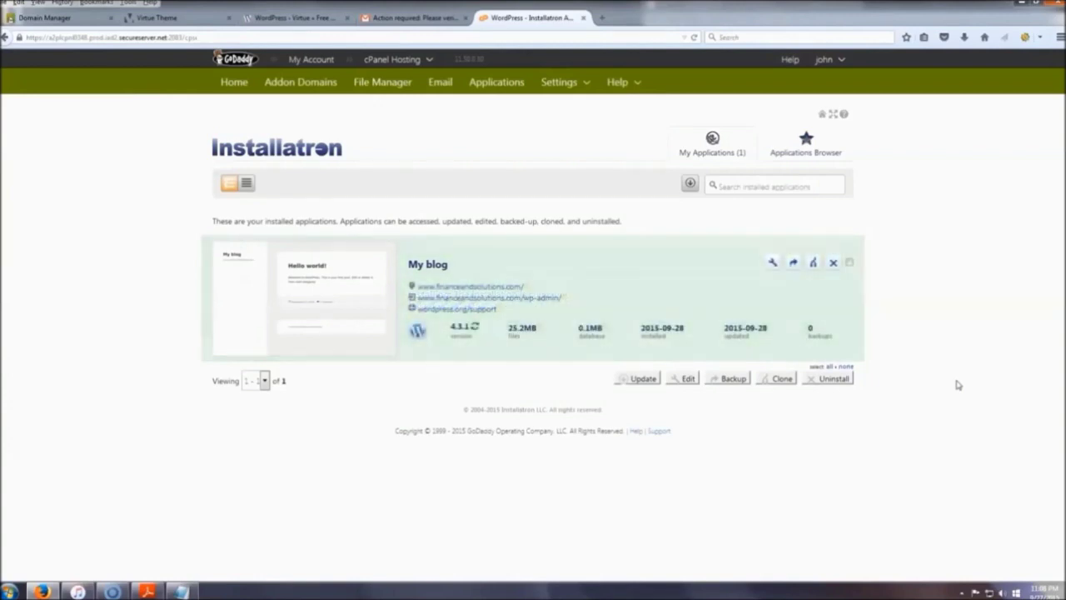
- Review the details of the installed My blog application and open its wp-admin link in the browser
{"action": "left_click", "coordinate": [609, 246]}
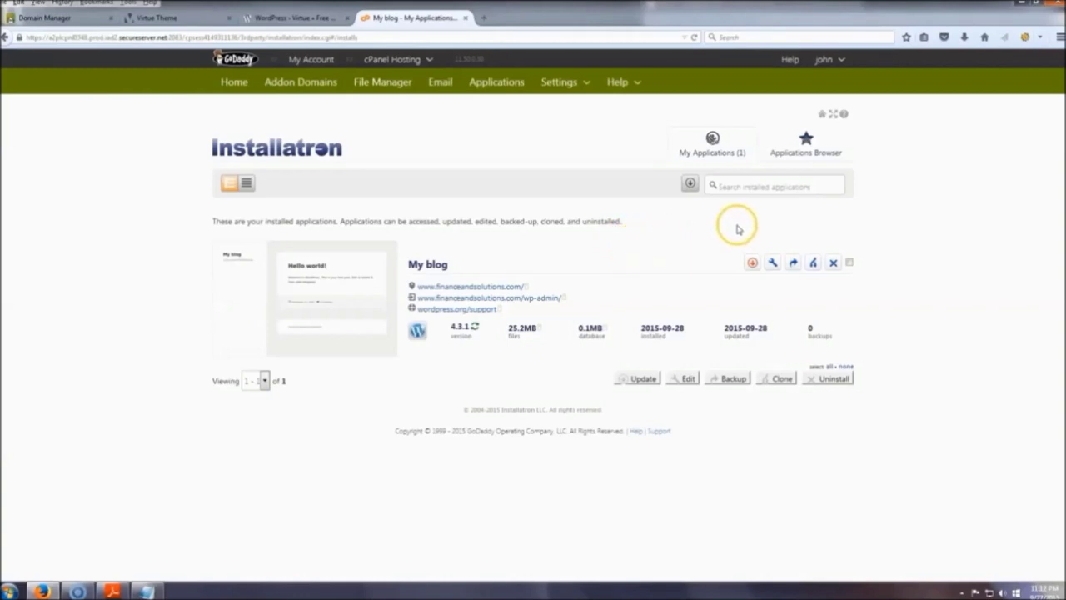
{"action": "left_click", "coordinate": [773, 264]}
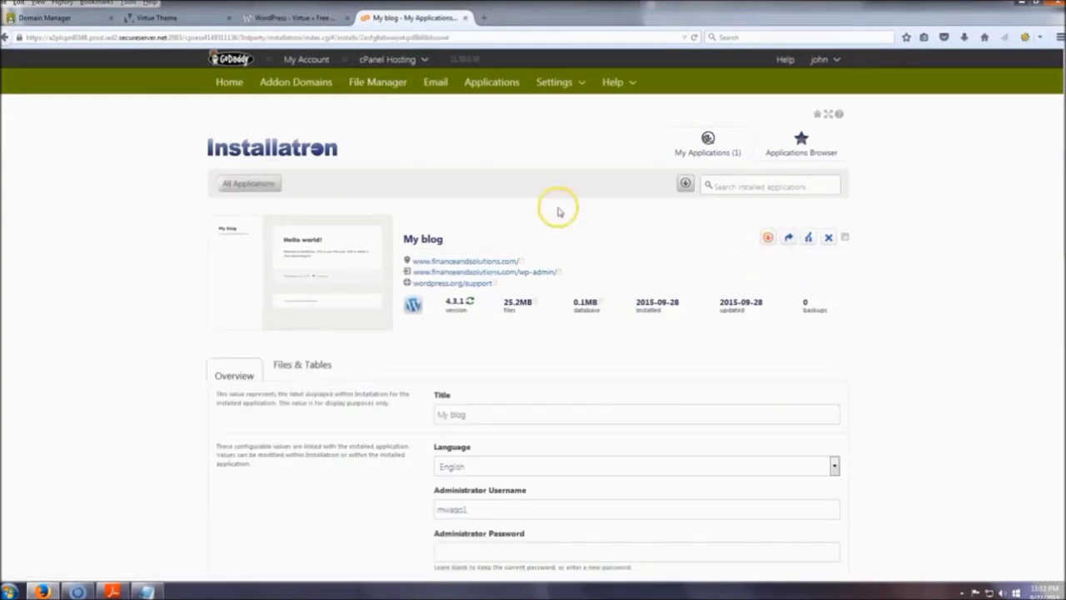
{"action": "scroll", "coordinate": [391, 383], "scroll_direction": "down", "scroll_amount": 1}
{"action": "scroll", "coordinate": [392, 383], "scroll_direction": "down", "scroll_amount": 10}
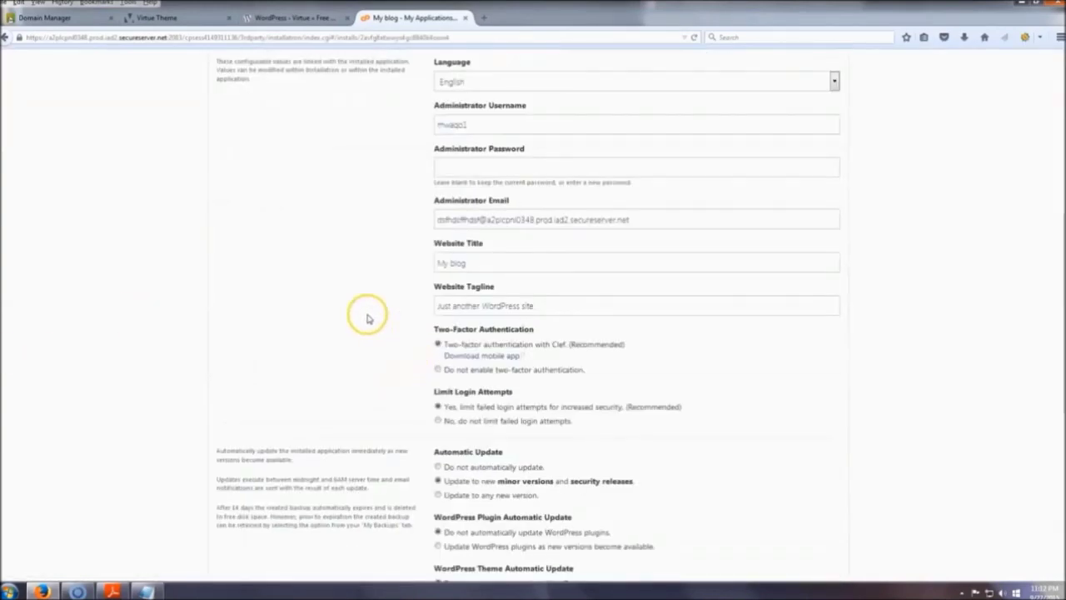
{"action": "scroll", "coordinate": [349, 288], "scroll_direction": "up", "scroll_amount": 15}
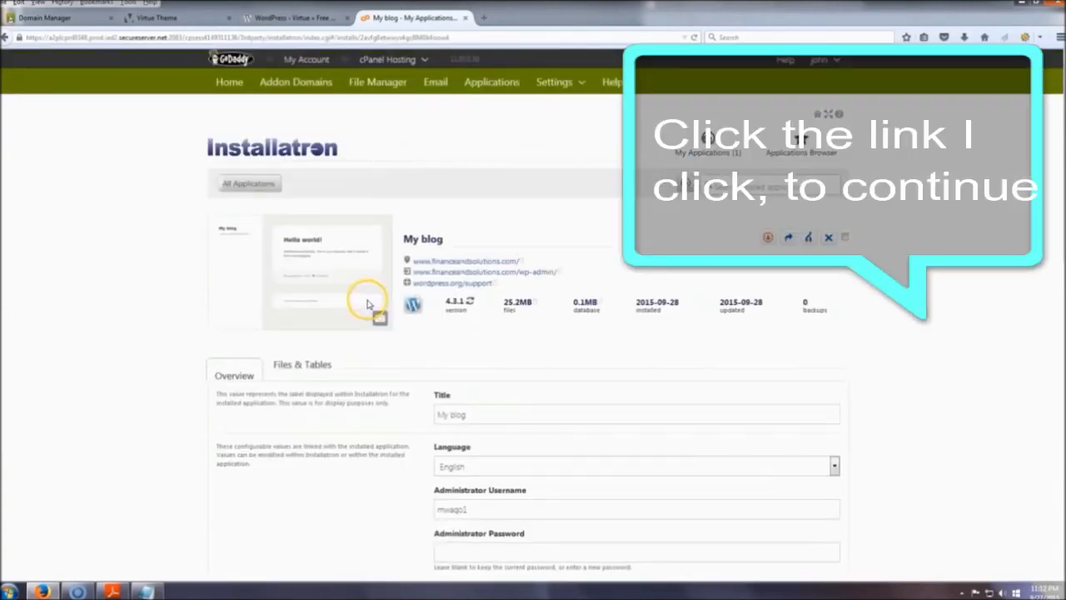
{"action": "right_click", "coordinate": [535, 275]}
{"action": "left_click", "coordinate": [546, 284]}
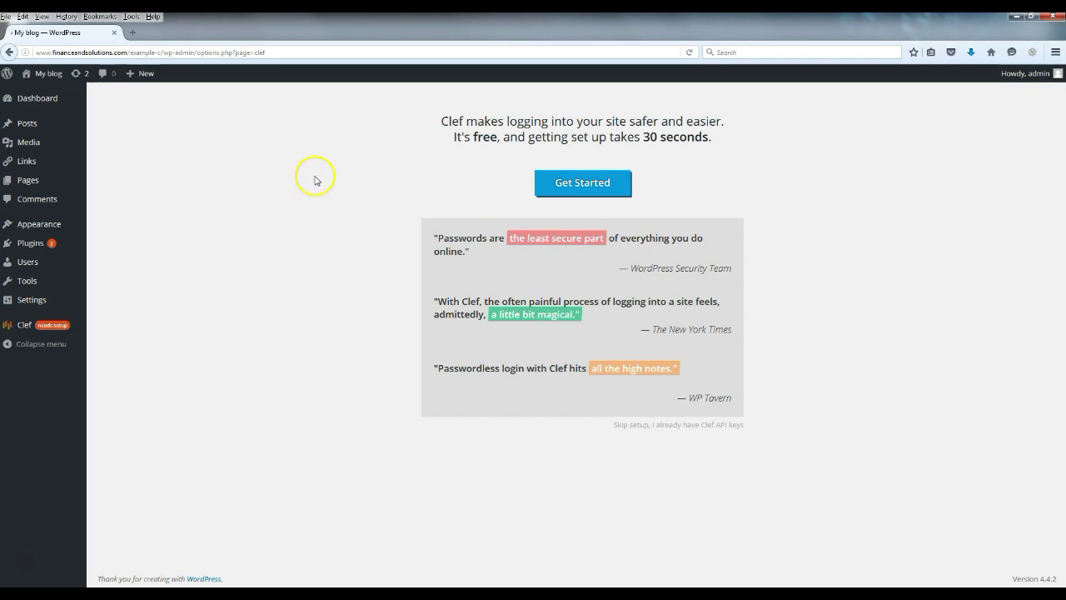
- View the My blog website in a separate browser tab, and close that tab to return to the dashboard
{"action": "right_click", "coordinate": [61, 73]}
{"action": "left_click", "coordinate": [109, 81]}
{"action": "left_click", "coordinate": [182, 33]}
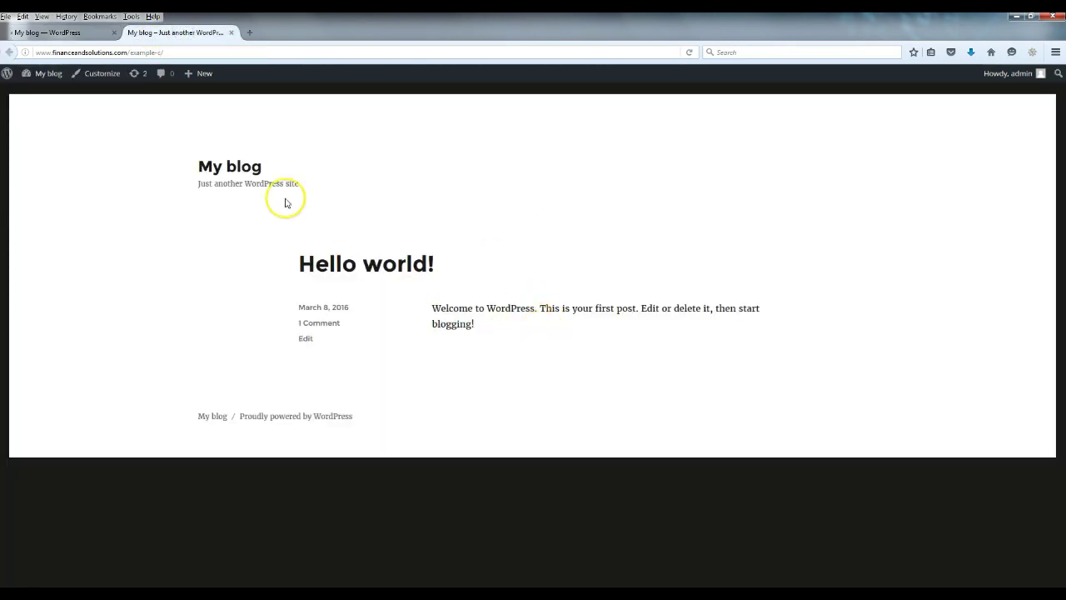
{"action": "left_click", "coordinate": [231, 32]}
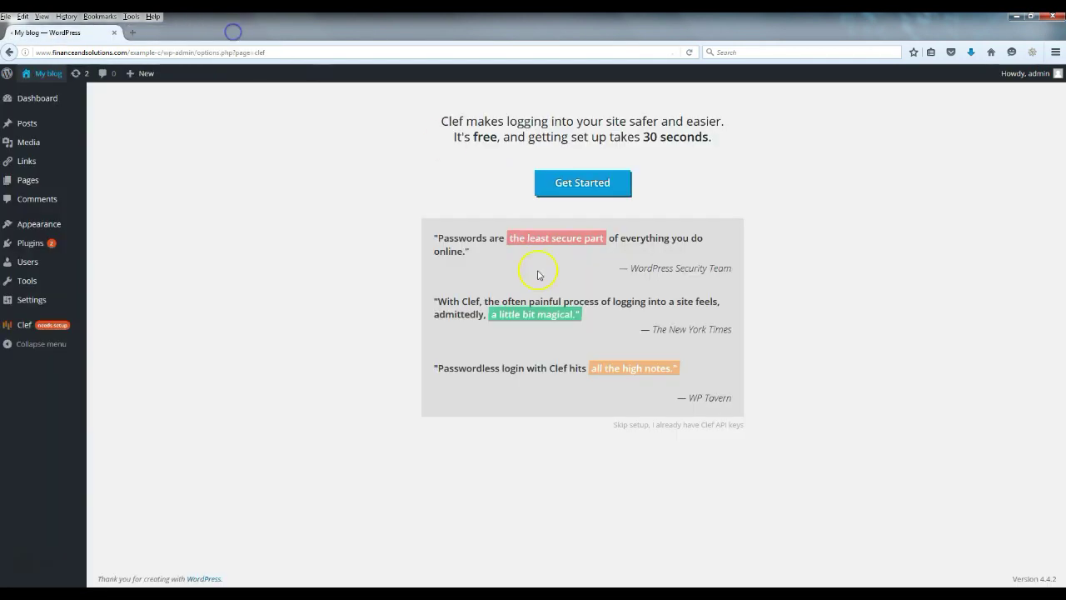
- Open the site's General Settings and change the site title to "Yoga & Fitness"
{"action": "left_click", "coordinate": [327, 260]}
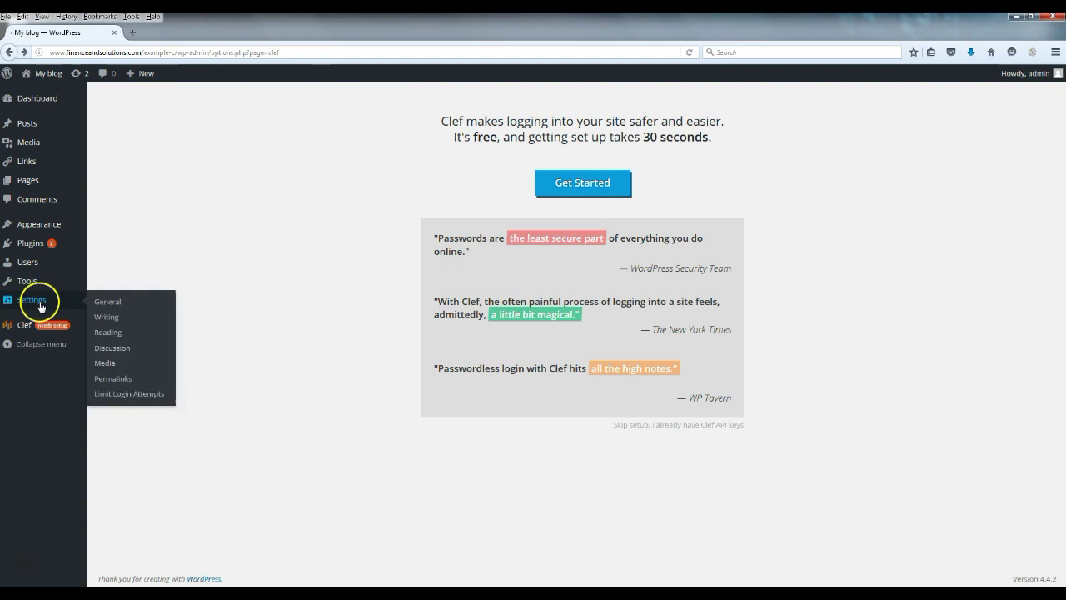
{"action": "mouse_move", "coordinate": [46, 81]}
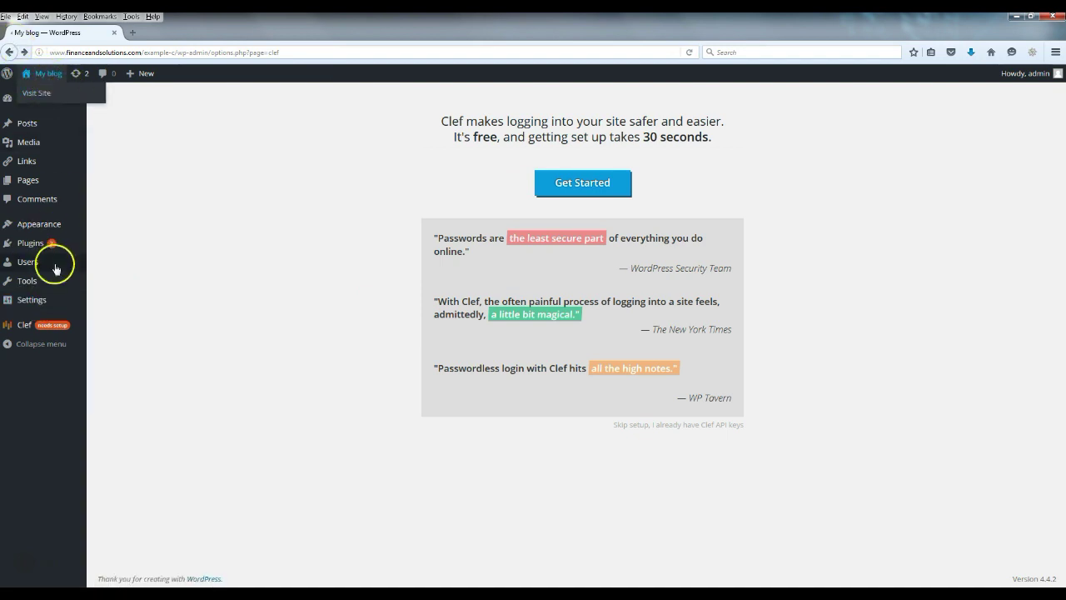
{"action": "mouse_move", "coordinate": [40, 296]}
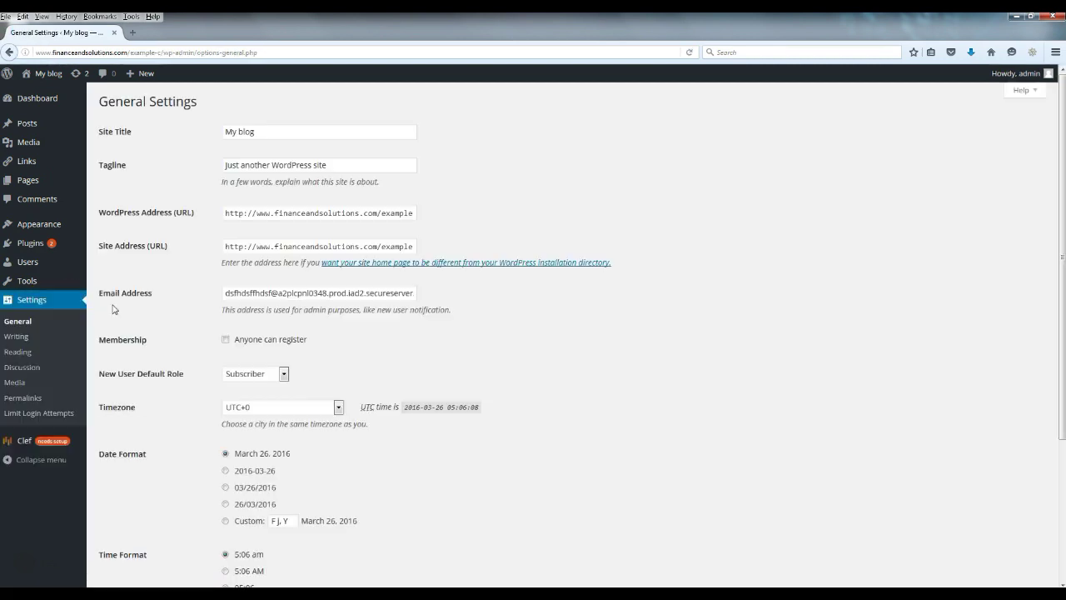
{"action": "left_click", "coordinate": [299, 135]}
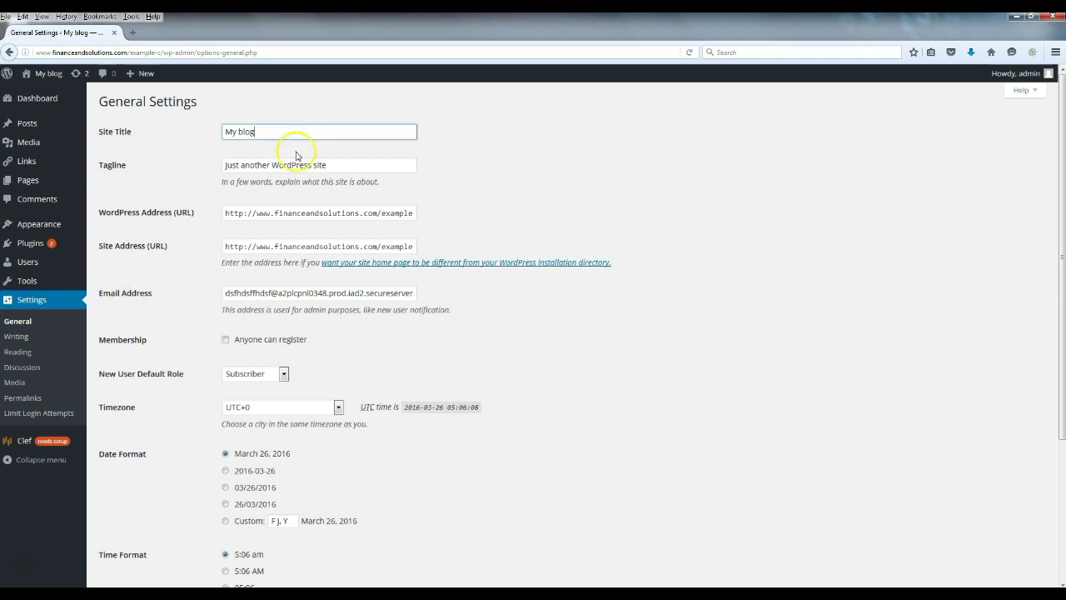
{"action": "left_click_drag", "start_coordinate": [298, 133], "coordinate": [215, 136]}
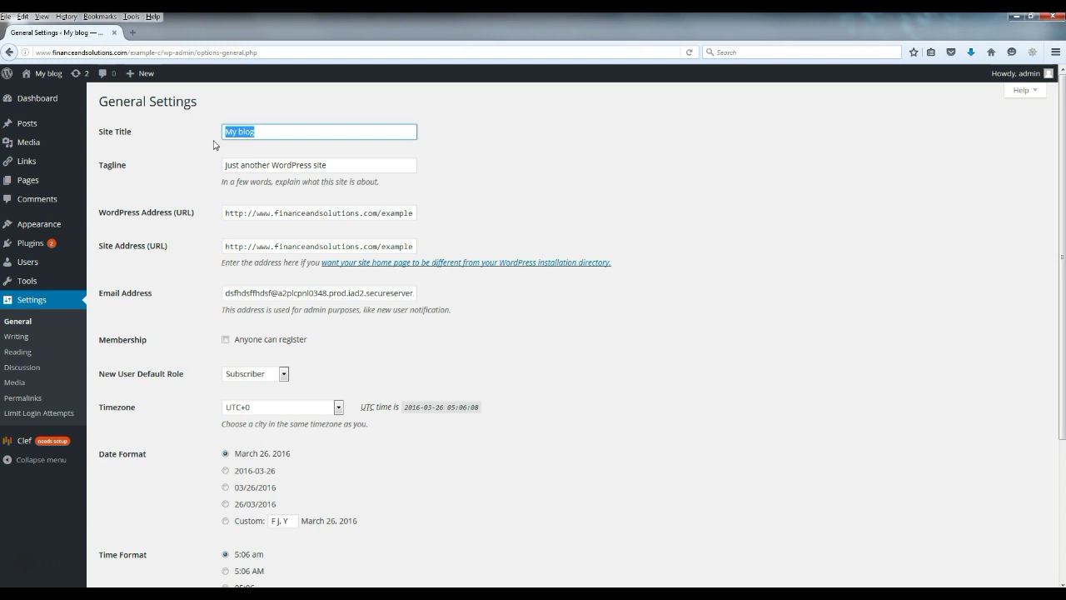
{"action": "type", "text": "Yoga & Fitness"}
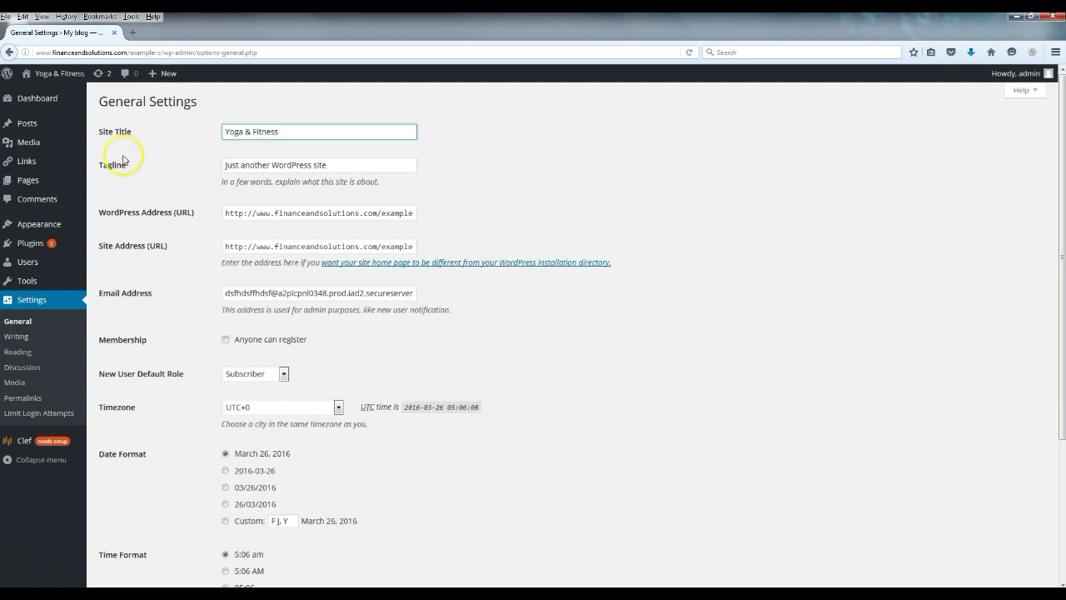
- Set the tagline to "The Ultimate Destination For Yoga Poses & How-To's" and save the general settings
{"action": "left_click", "coordinate": [369, 163]}
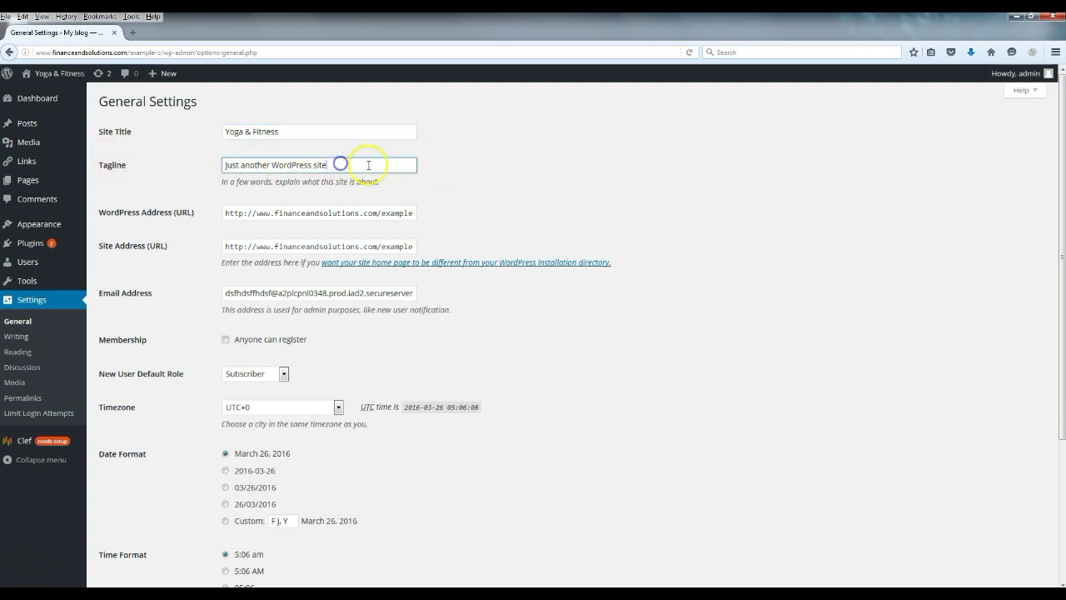
{"action": "left_click_drag", "start_coordinate": [368, 165], "coordinate": [90, 158]}
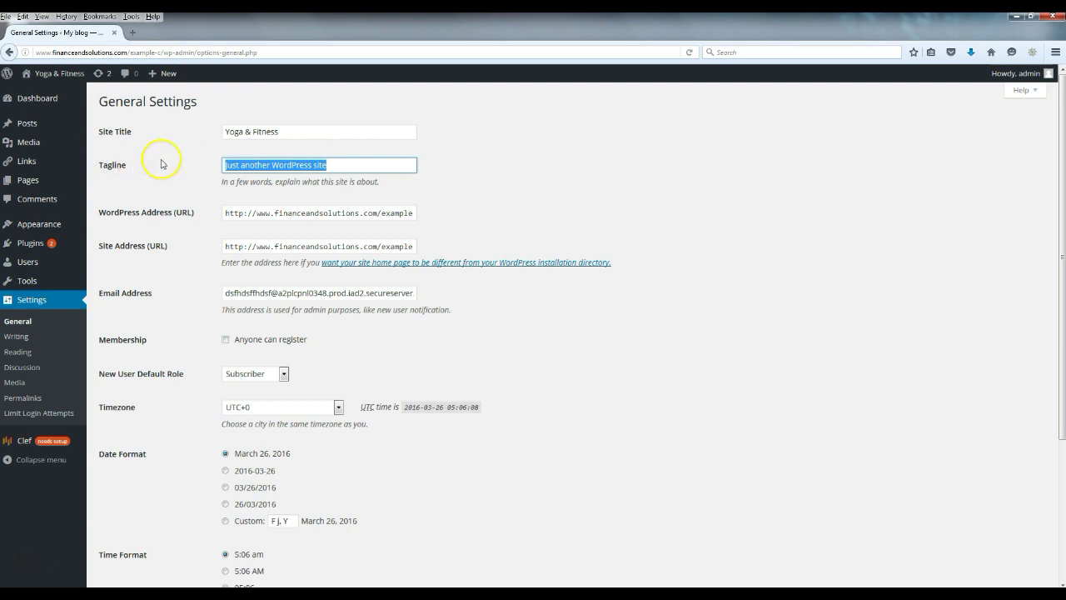
{"action": "type", "text": "The Ultimate Destination For Yoga Poses & How-To's"}
{"action": "left_click_drag", "start_coordinate": [338, 167], "coordinate": [151, 171]}
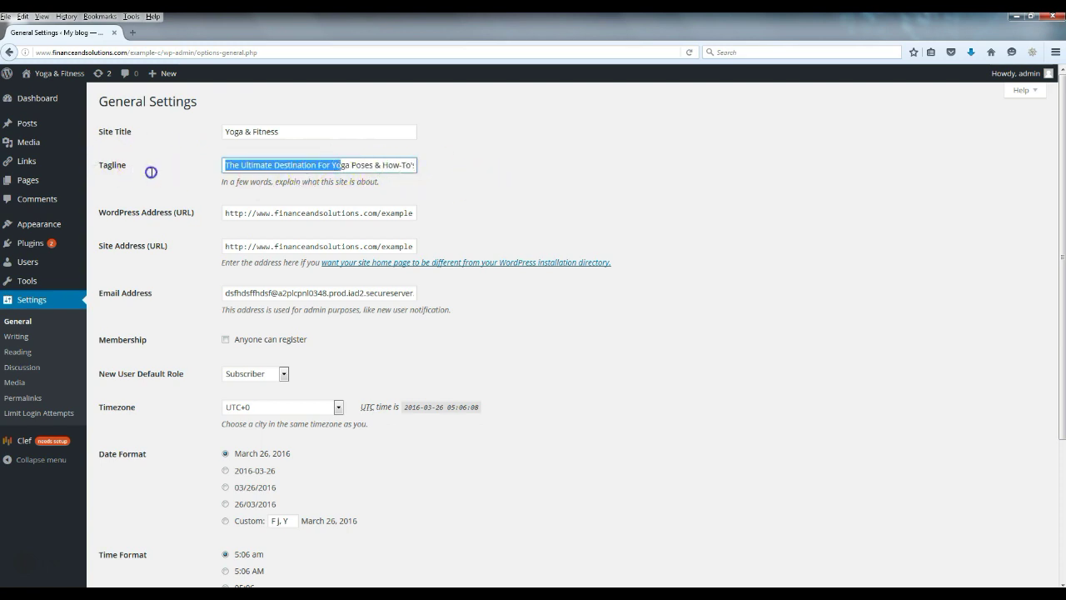
{"action": "left_click", "coordinate": [553, 162]}
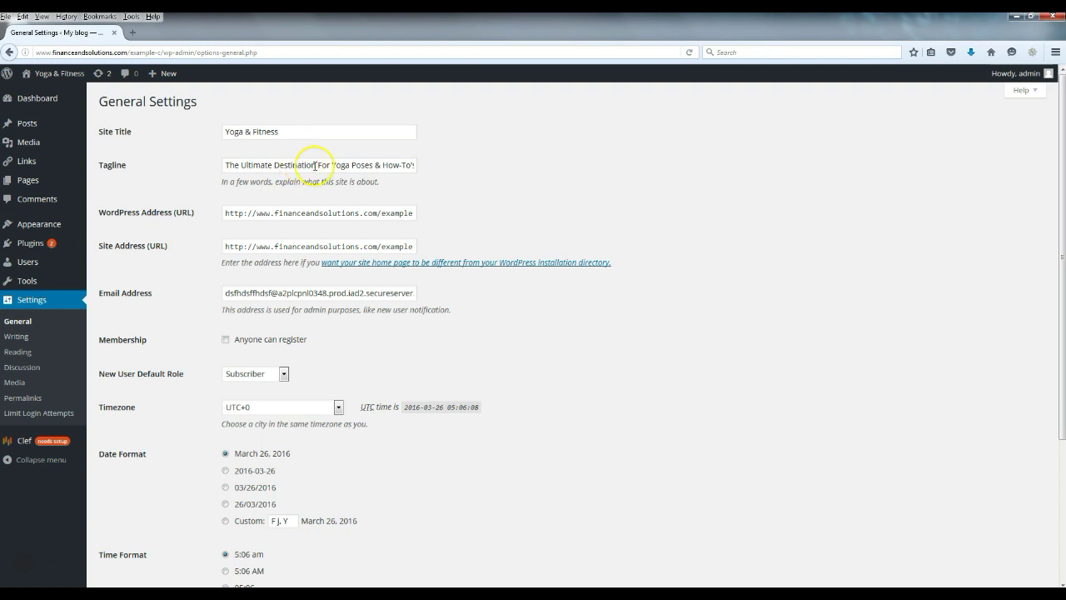
{"action": "left_click", "coordinate": [496, 150]}
{"action": "scroll", "coordinate": [454, 155], "scroll_direction": "down", "scroll_amount": 2}
{"action": "scroll", "coordinate": [454, 155], "scroll_direction": "down", "scroll_amount": 2}
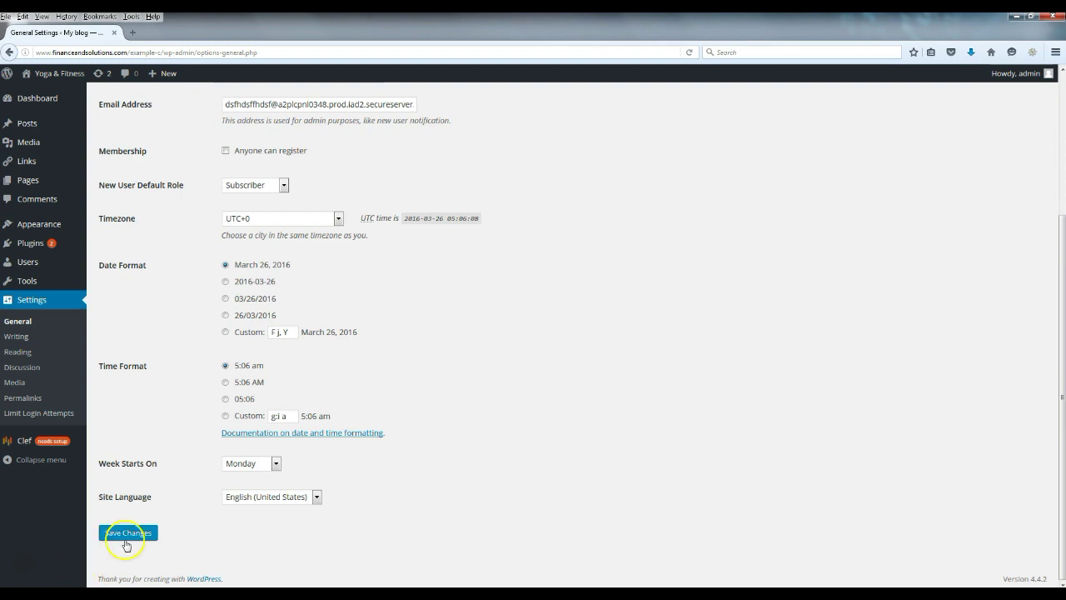
{"action": "left_click", "coordinate": [135, 539]}
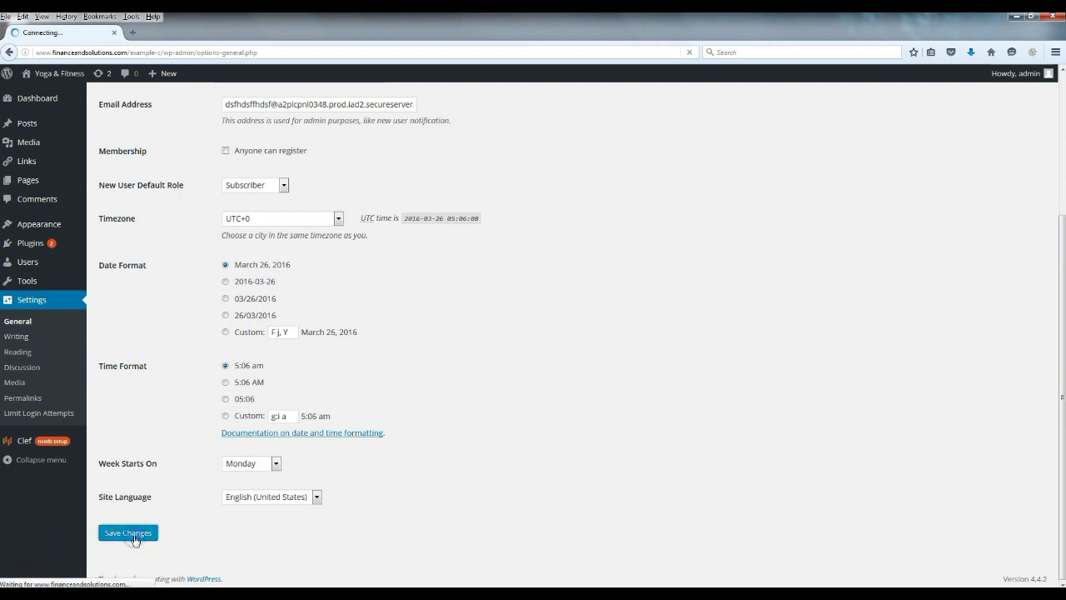
- View the site in a separate browser tab to check its title and tagline, and close that tab
{"action": "right_click", "coordinate": [56, 73]}
{"action": "left_click", "coordinate": [104, 77]}
{"action": "left_click", "coordinate": [171, 34]}
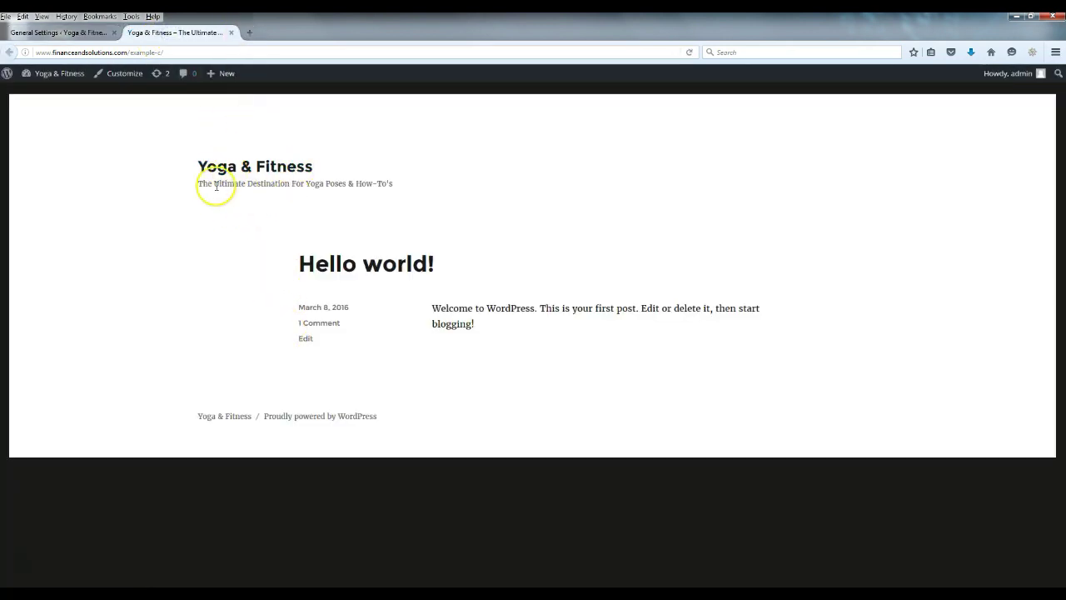
{"action": "left_click", "coordinate": [231, 33]}
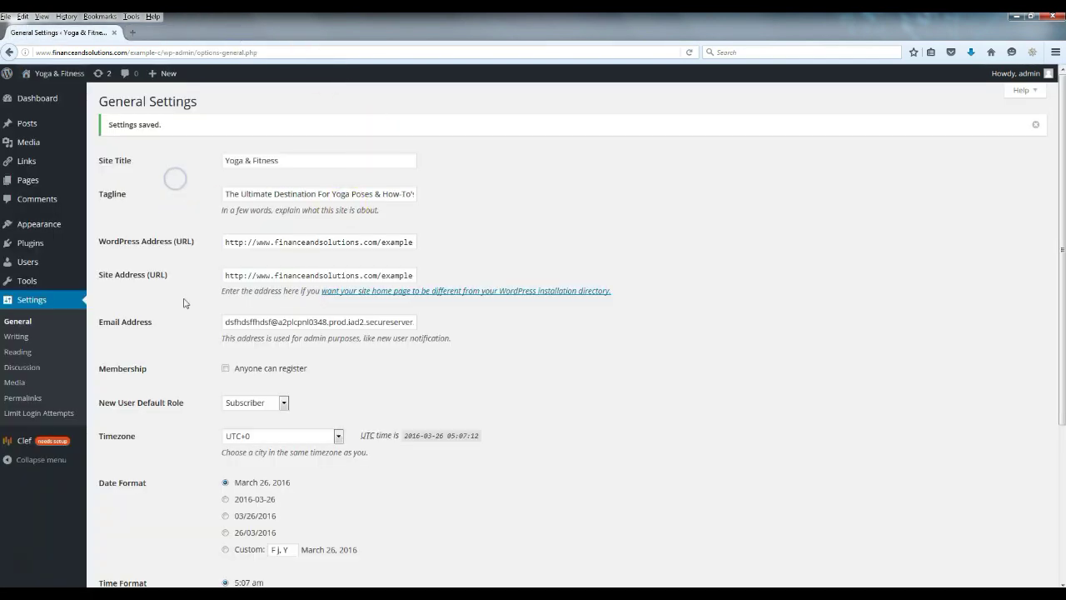
- Look through the featured themes available to add, find the Dyad theme by searching for "dyad", and install and activate it
{"action": "mouse_move", "coordinate": [59, 223]}
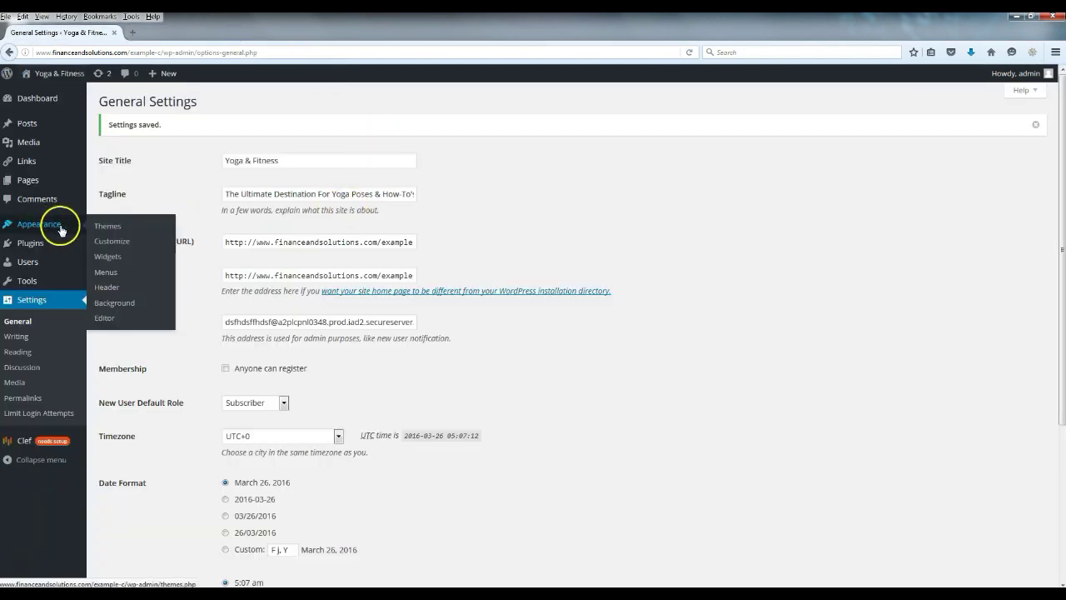
{"action": "left_click", "coordinate": [114, 231]}
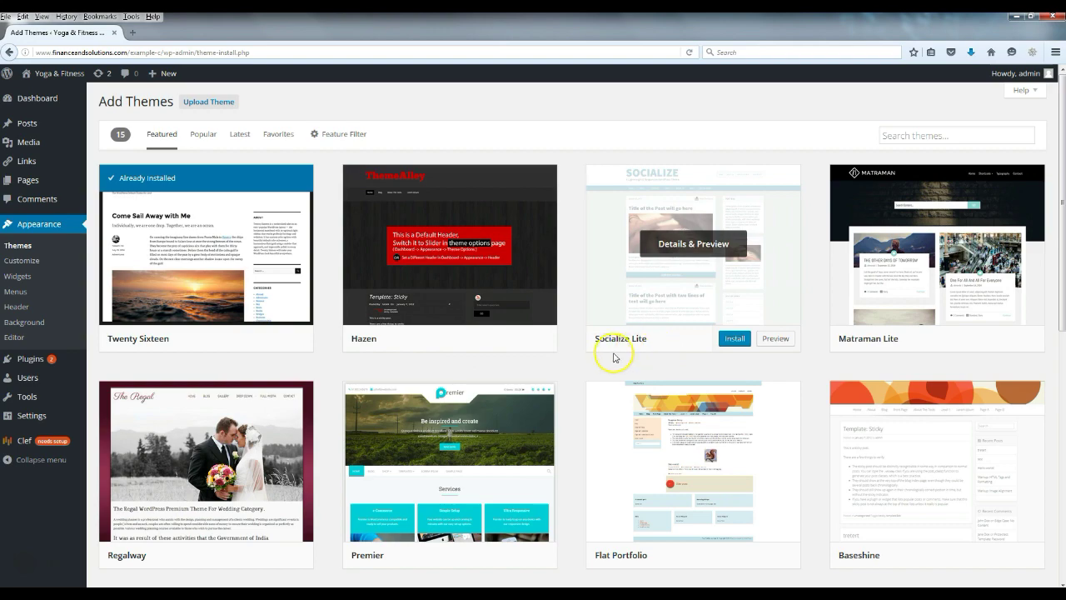
{"action": "scroll", "coordinate": [636, 355], "scroll_direction": "down", "scroll_amount": 5}
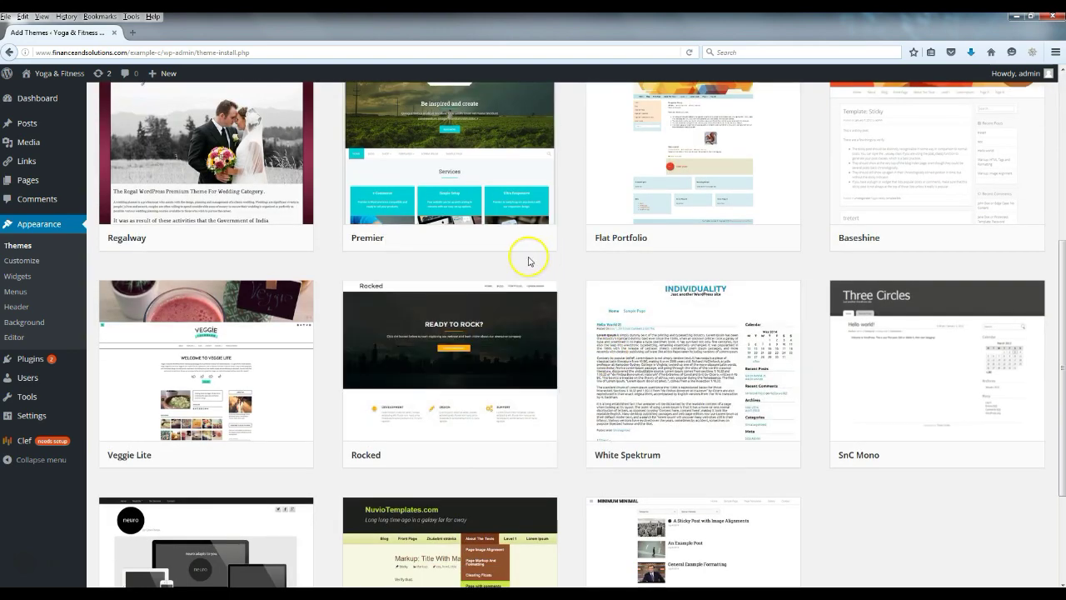
{"action": "scroll", "coordinate": [519, 266], "scroll_direction": "down", "scroll_amount": 3}
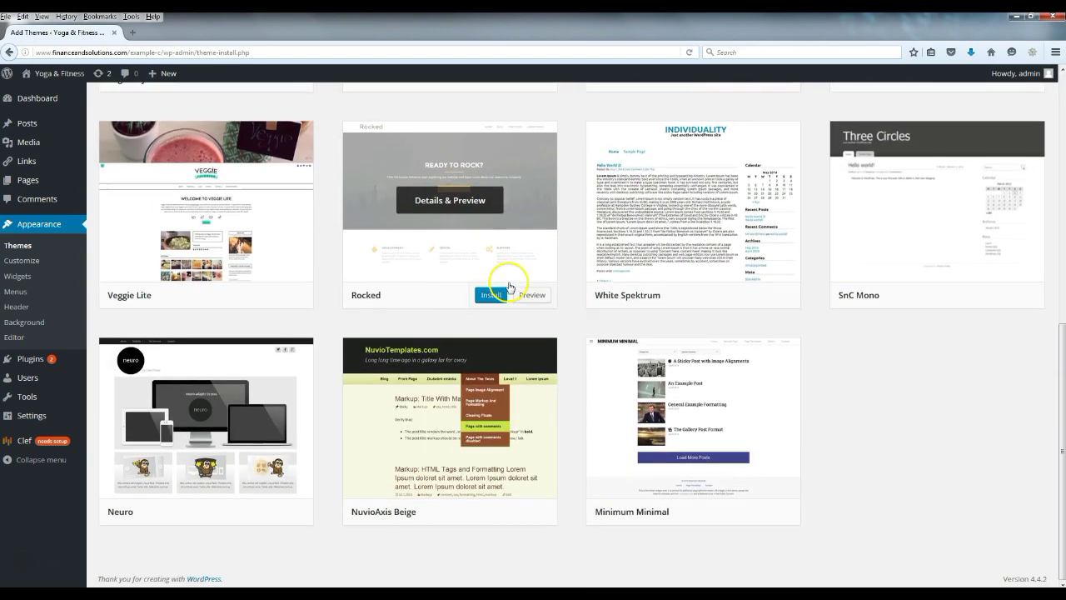
{"action": "scroll", "coordinate": [483, 311], "scroll_direction": "up", "scroll_amount": 8}
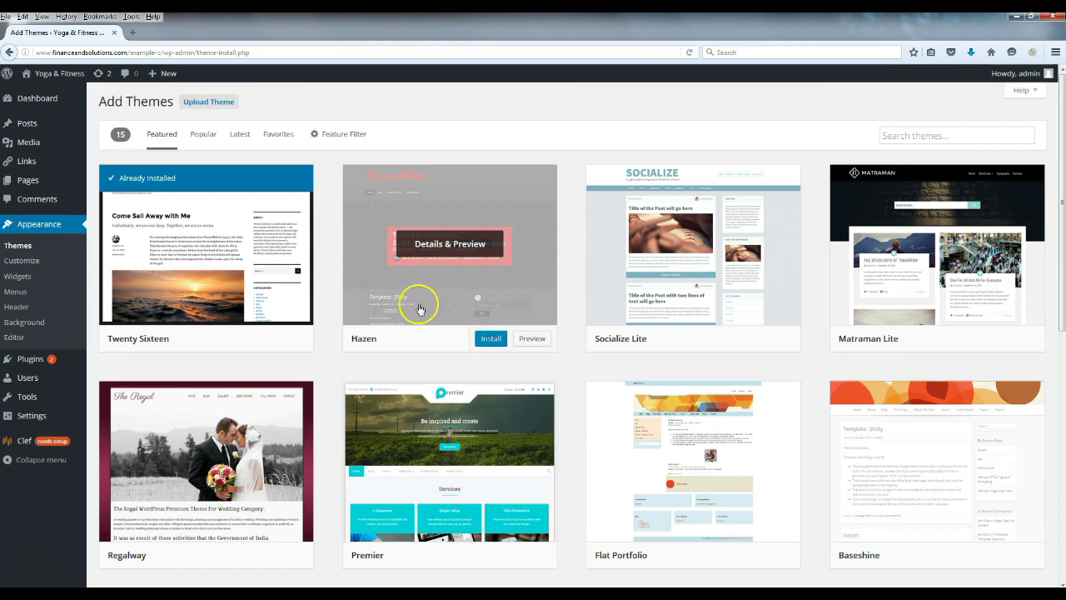
{"action": "left_click", "coordinate": [926, 138]}
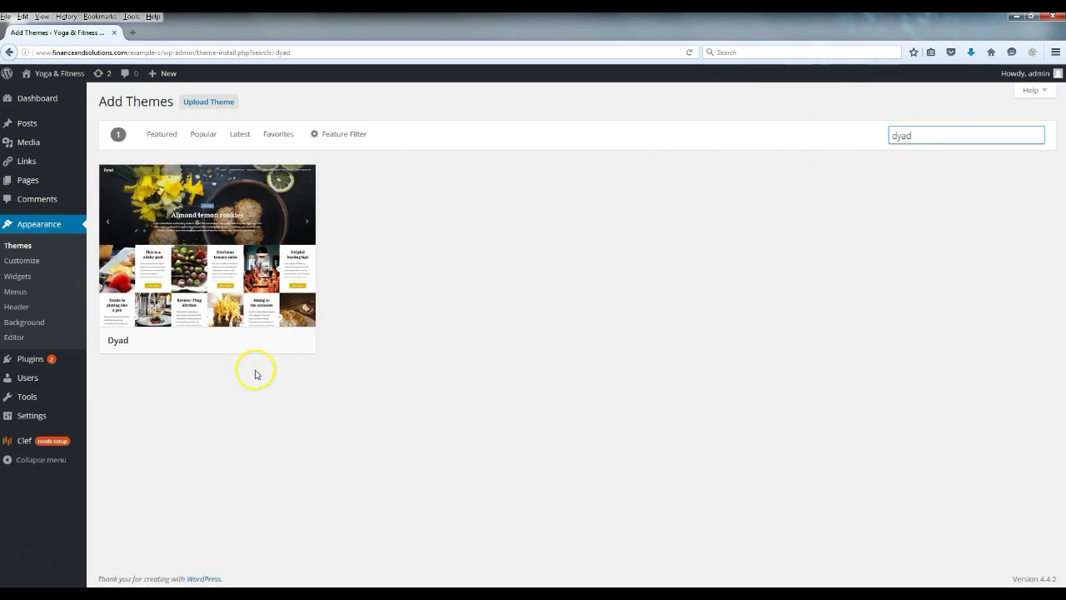
{"action": "left_click", "coordinate": [252, 343]}
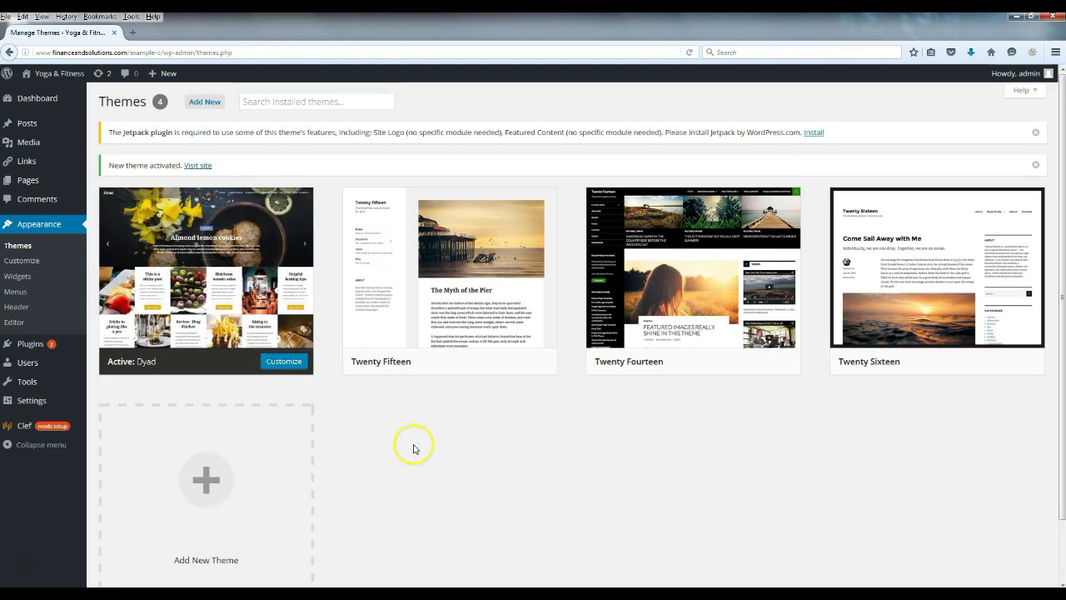
- View the site with the Dyad theme in a separate browser tab, and close that tab
{"action": "right_click", "coordinate": [61, 75]}
{"action": "left_click", "coordinate": [104, 84]}
{"action": "left_click", "coordinate": [162, 32]}
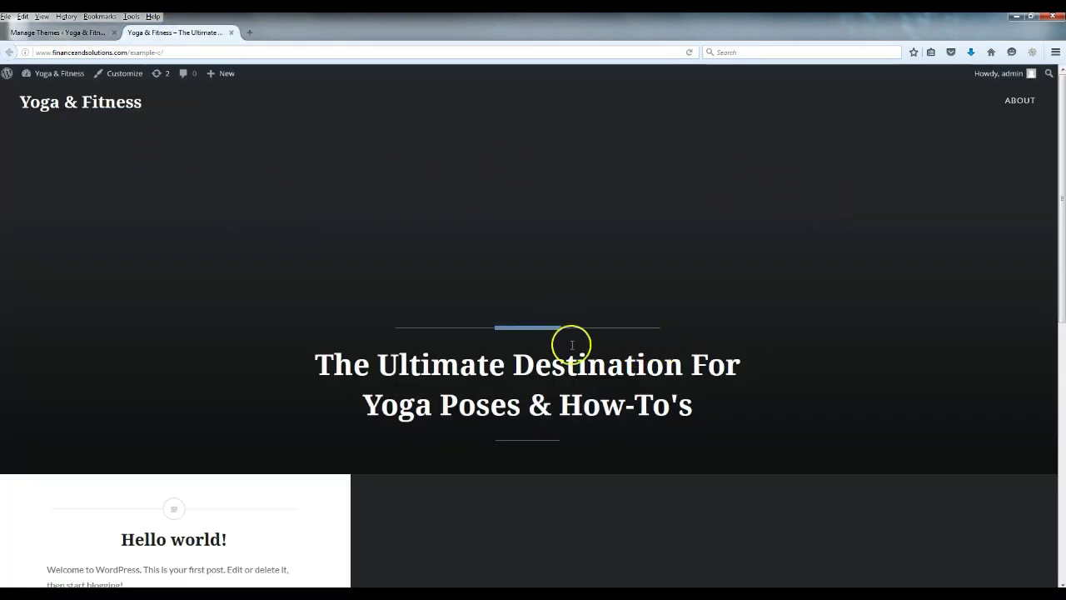
{"action": "scroll", "coordinate": [540, 346], "scroll_direction": "down", "scroll_amount": 3}
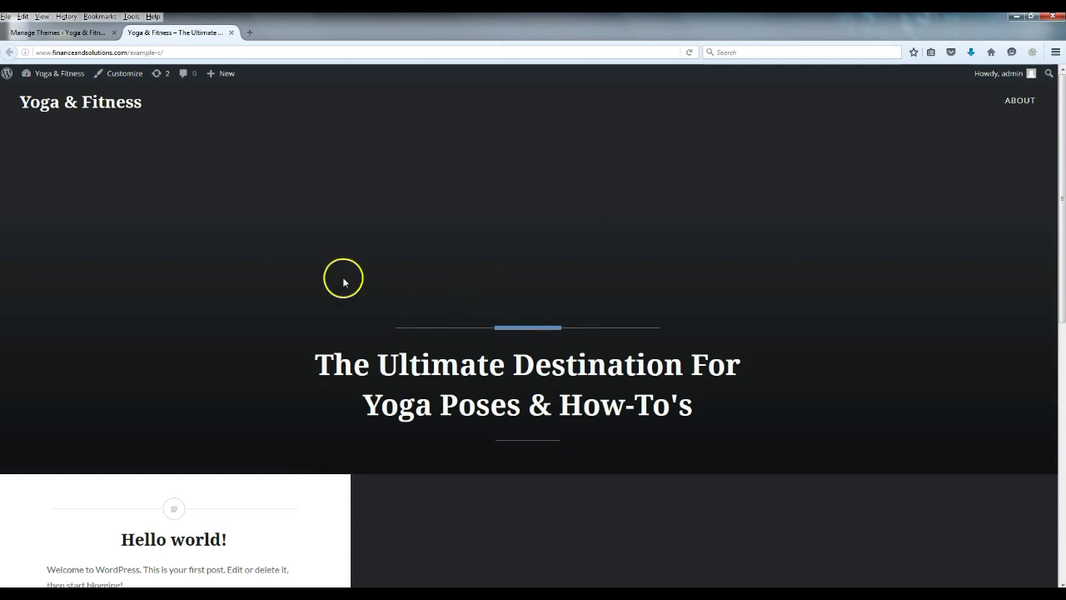
{"action": "left_click", "coordinate": [231, 32]}
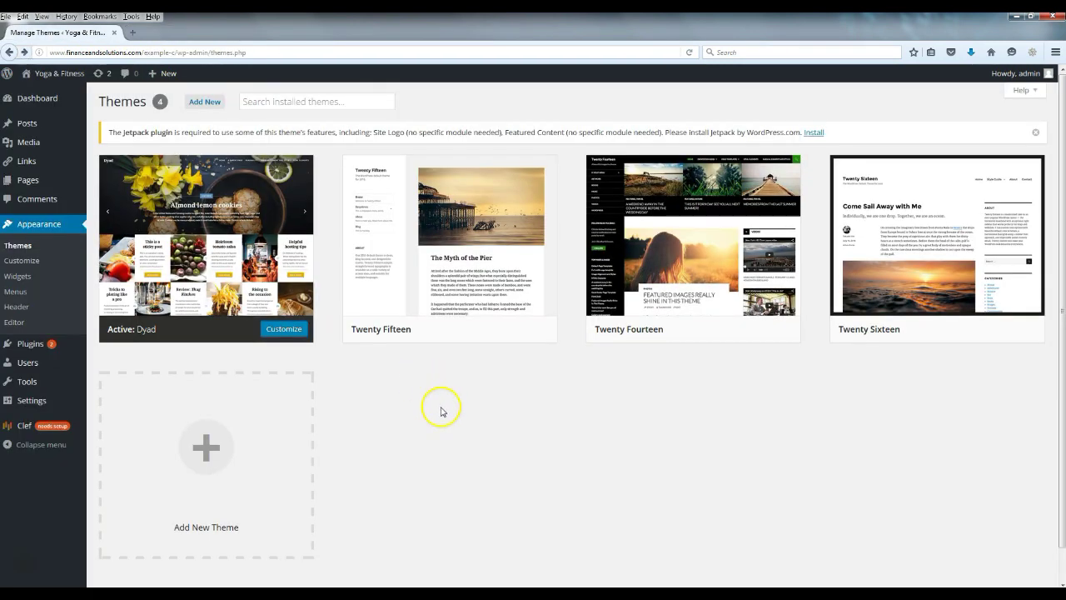
- Open the "Hello world!" post for editing and clear its title and body text
{"action": "left_click", "coordinate": [17, 125]}
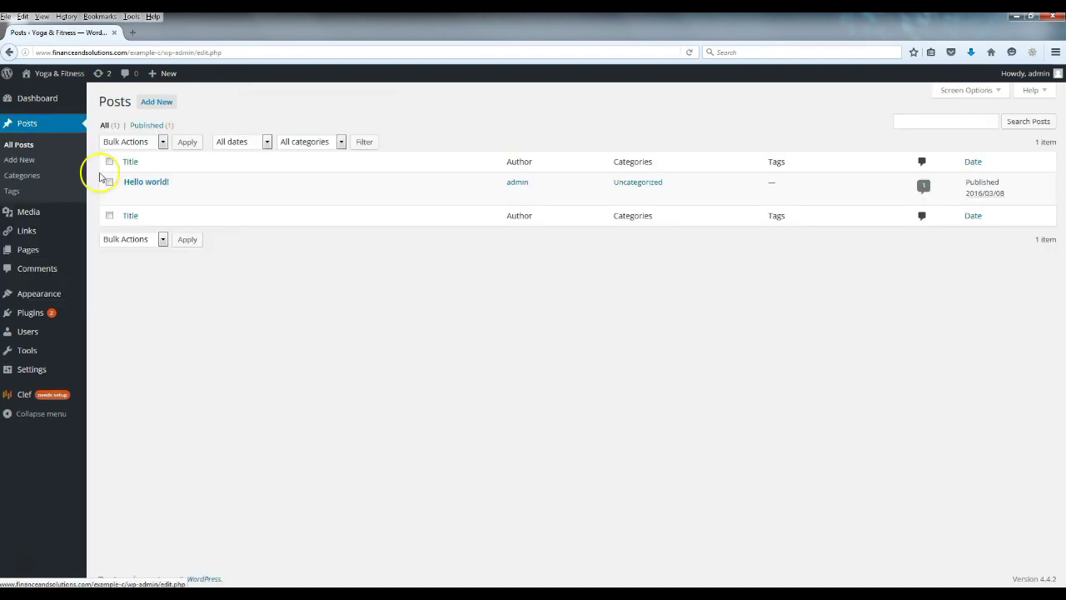
{"action": "mouse_move", "coordinate": [130, 178]}
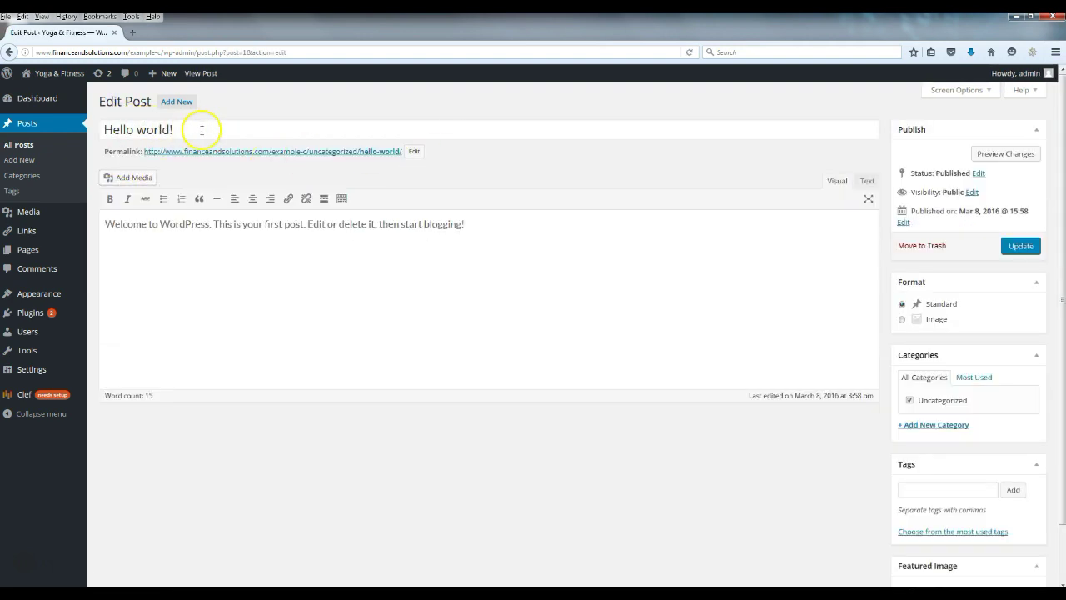
{"action": "left_click_drag", "start_coordinate": [202, 130], "coordinate": [21, 142]}
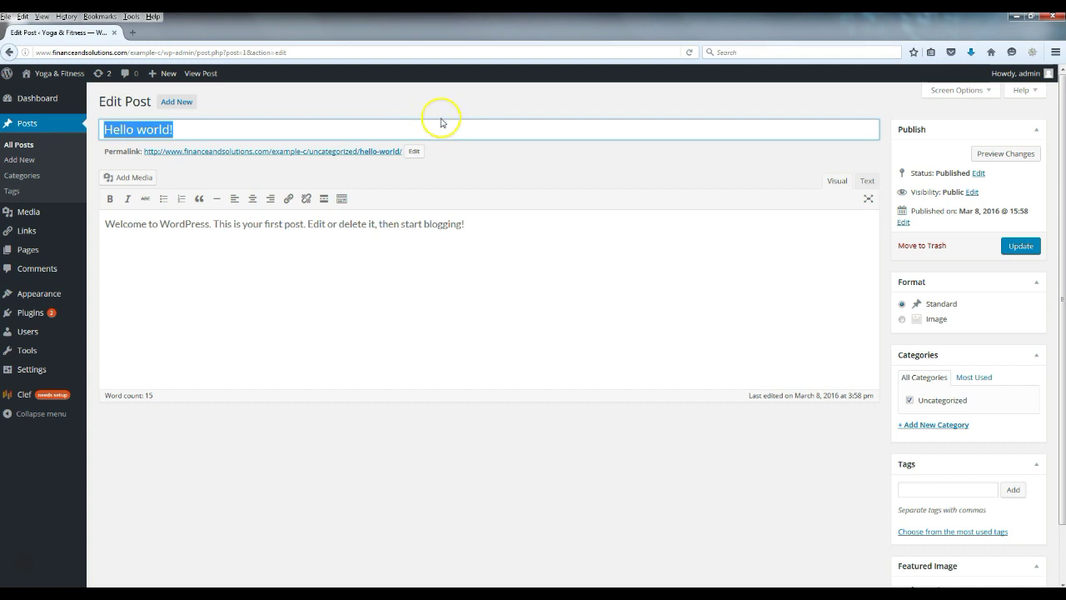
{"action": "key", "text": "Delete"}
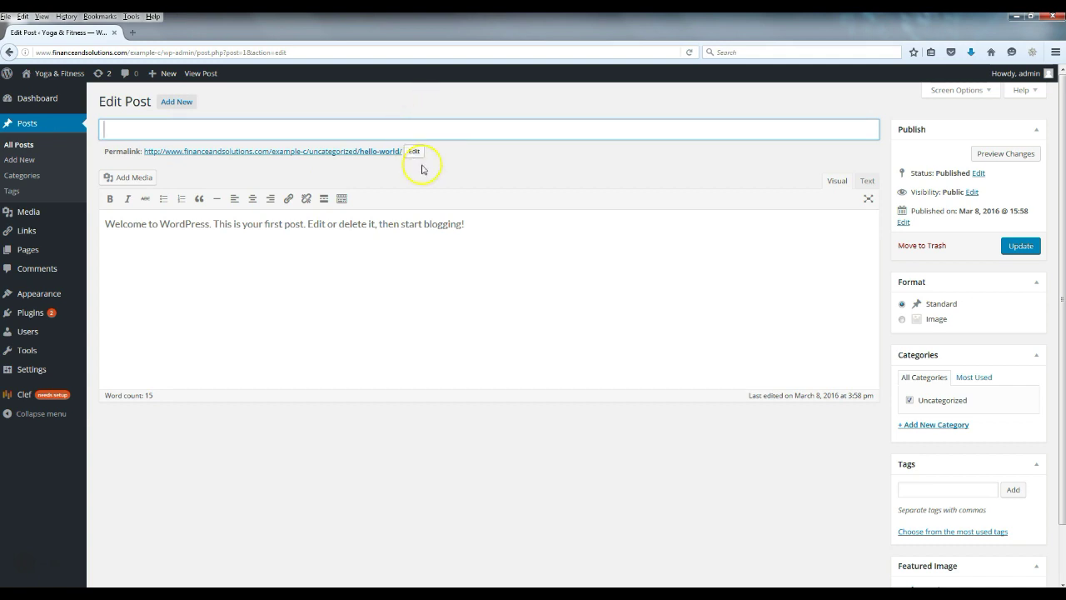
{"action": "left_click_drag", "start_coordinate": [536, 233], "coordinate": [97, 256]}
{"action": "key", "text": "Delete"}
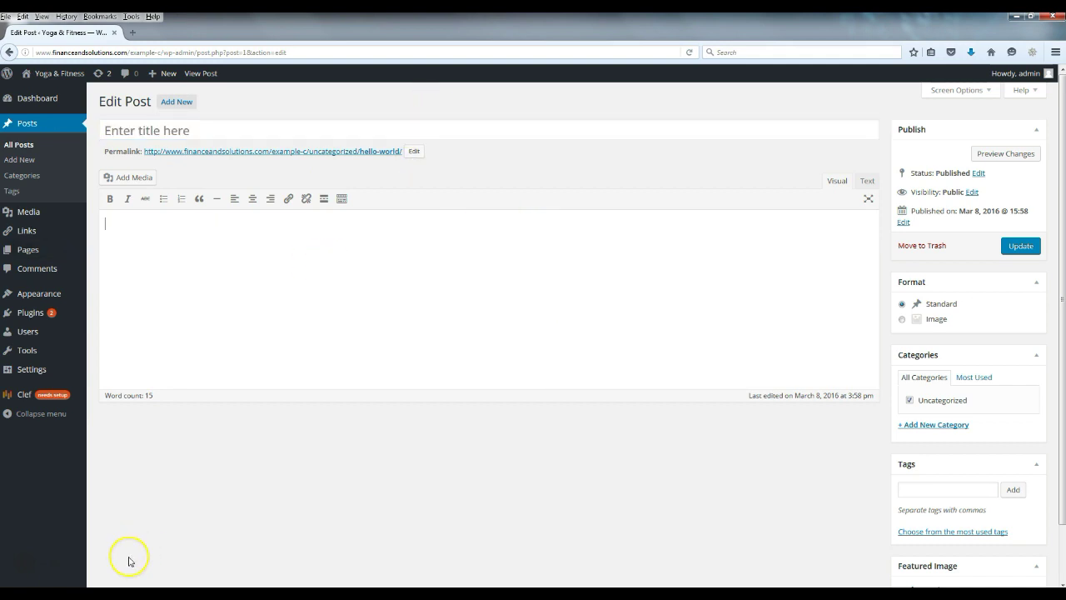
- Switch to the Yoga Example Blog Posts file in Notepad and copy "The Eight Essentials of Restorative Yoga" into the post's title
{"action": "left_click", "coordinate": [133, 593]}
{"action": "left_click_drag", "start_coordinate": [320, 89], "coordinate": [133, 84]}
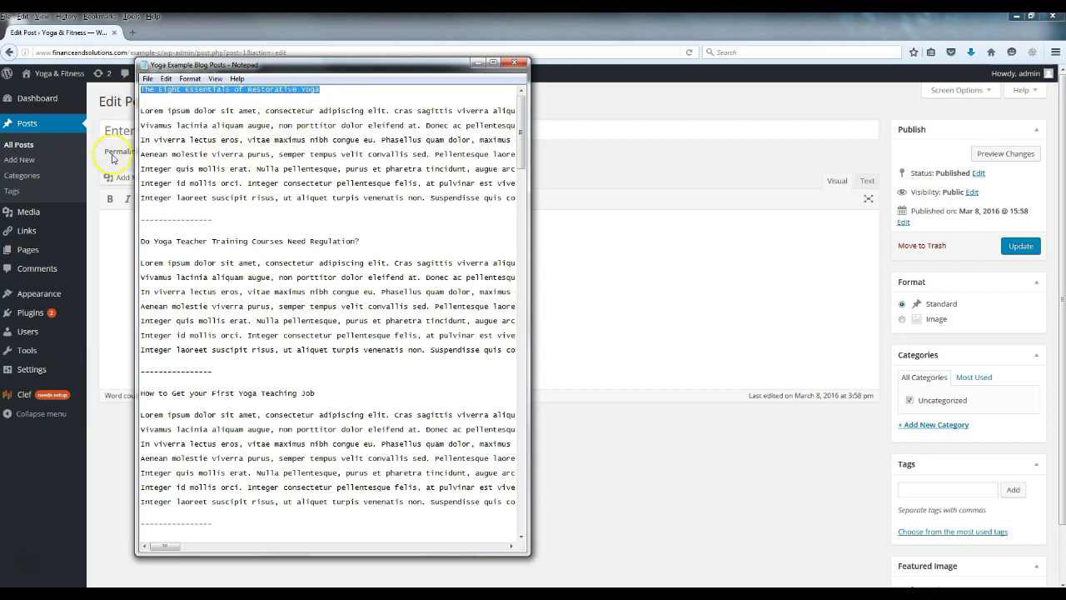
{"action": "key", "text": "ctrl+c"}
{"action": "left_click", "coordinate": [123, 129]}
{"action": "key", "text": "ctrl+v"}
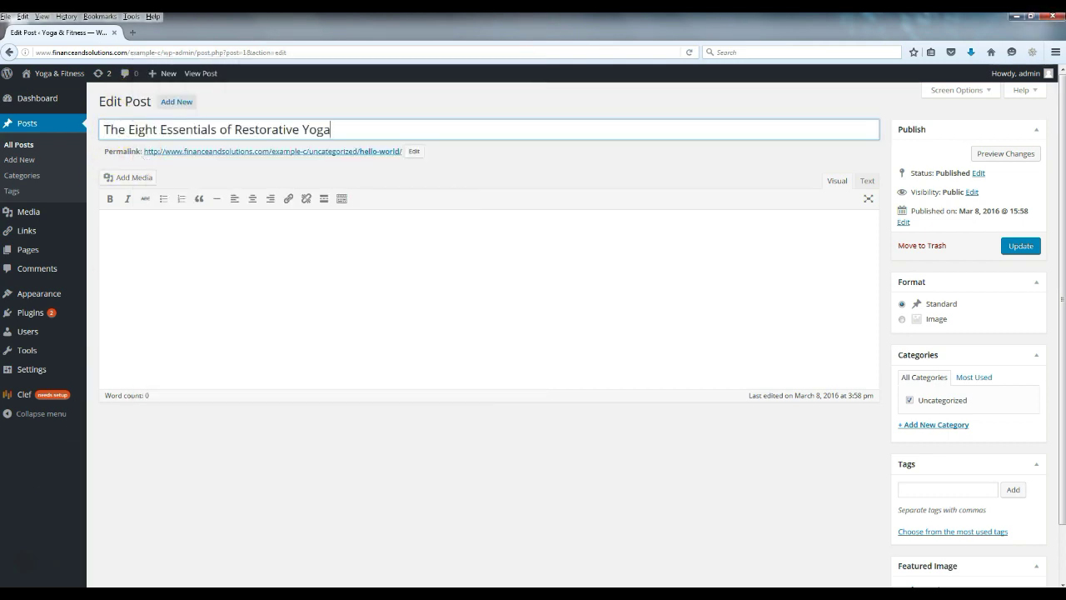
- Copy the lorem ipsum paragraphs under the first heading in the Notepad file into the post's body
{"action": "key", "text": "alt+Tab"}
{"action": "left_click", "coordinate": [142, 110]}
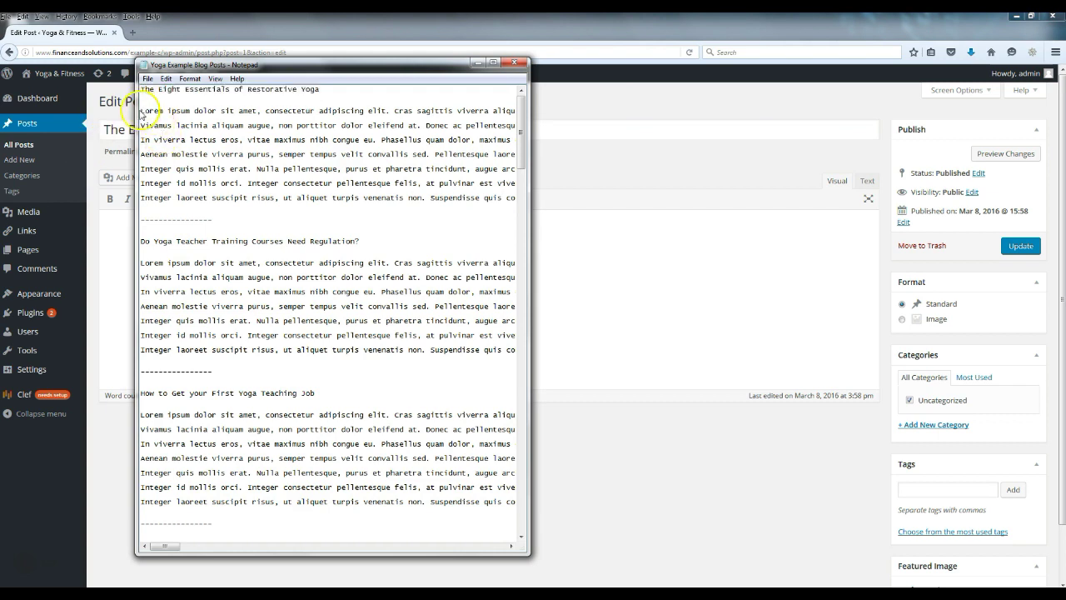
{"action": "left_click_drag", "start_coordinate": [143, 112], "coordinate": [195, 205]}
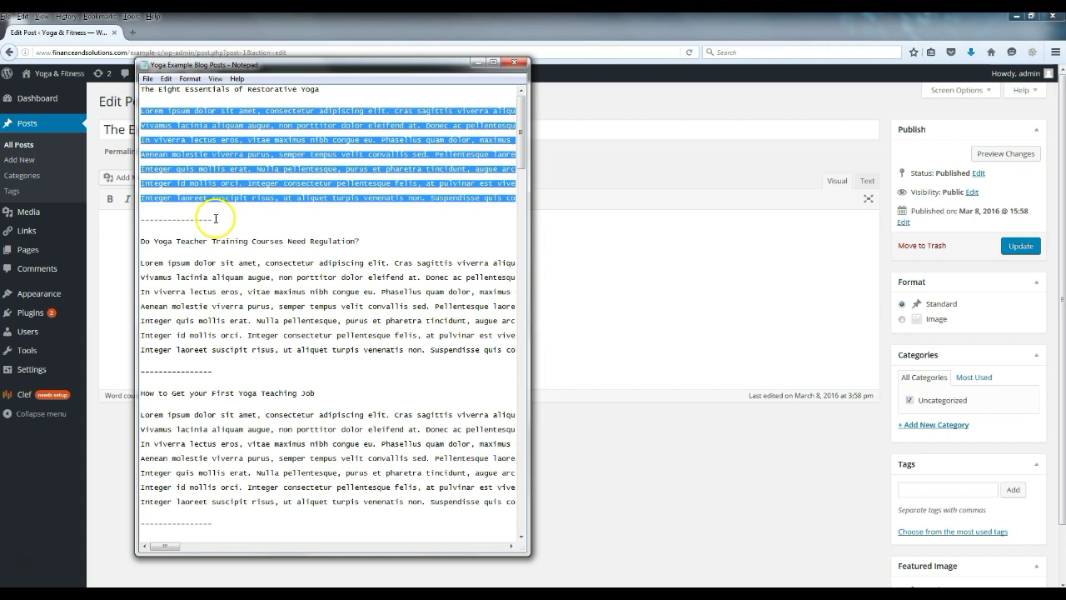
{"action": "left_click", "coordinate": [629, 233]}
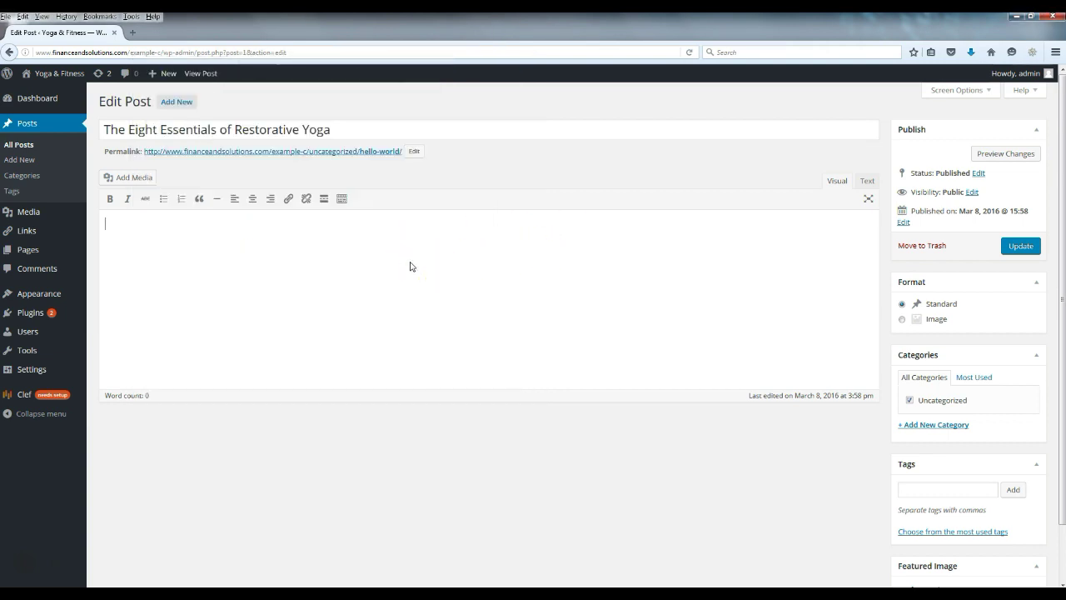
{"action": "key", "text": "ctrl+v"}
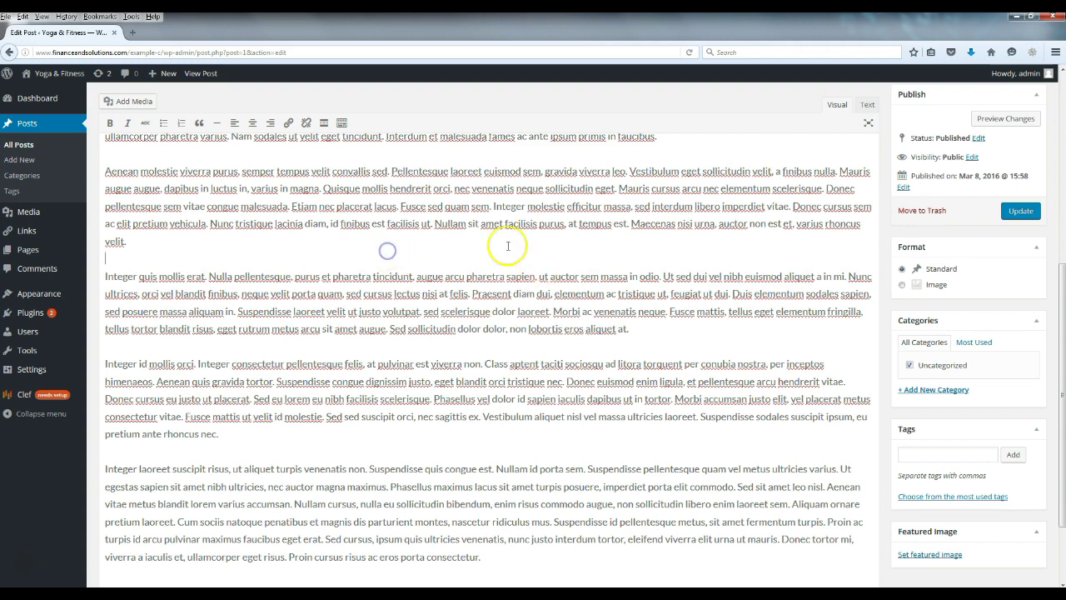
- Remove the post from the Uncategorized category and add a new category named "Yoga" for it
{"action": "left_click", "coordinate": [912, 367]}
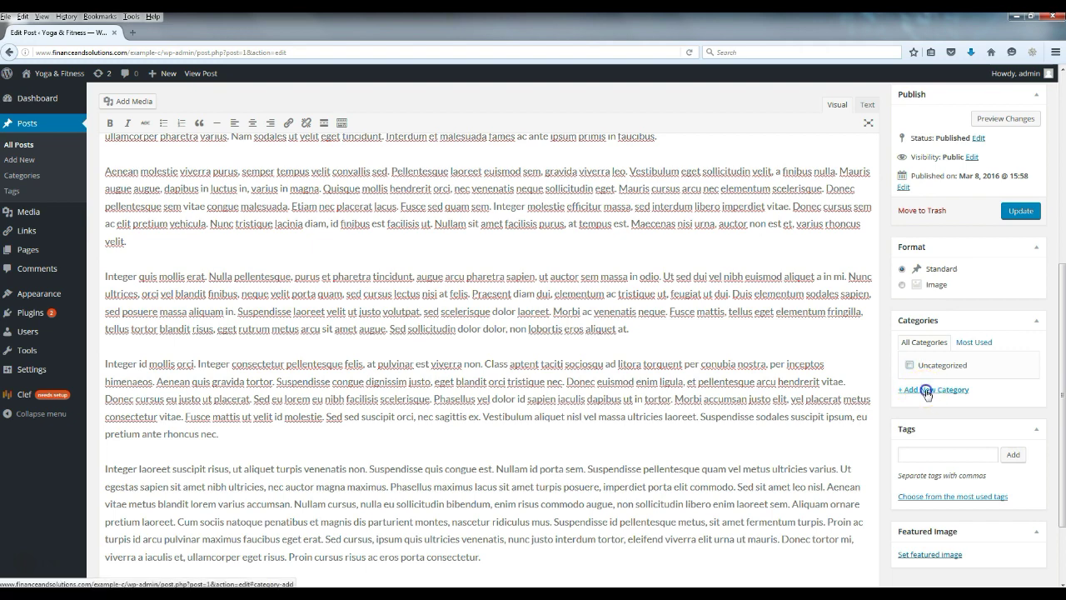
{"action": "left_click", "coordinate": [926, 390]}
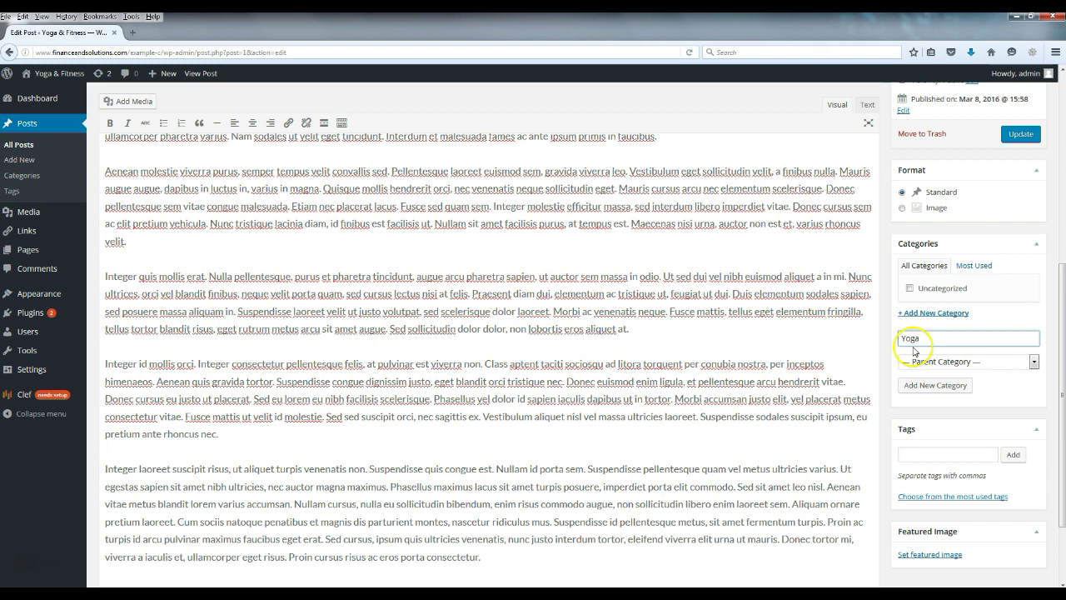
{"action": "left_click", "coordinate": [923, 387]}
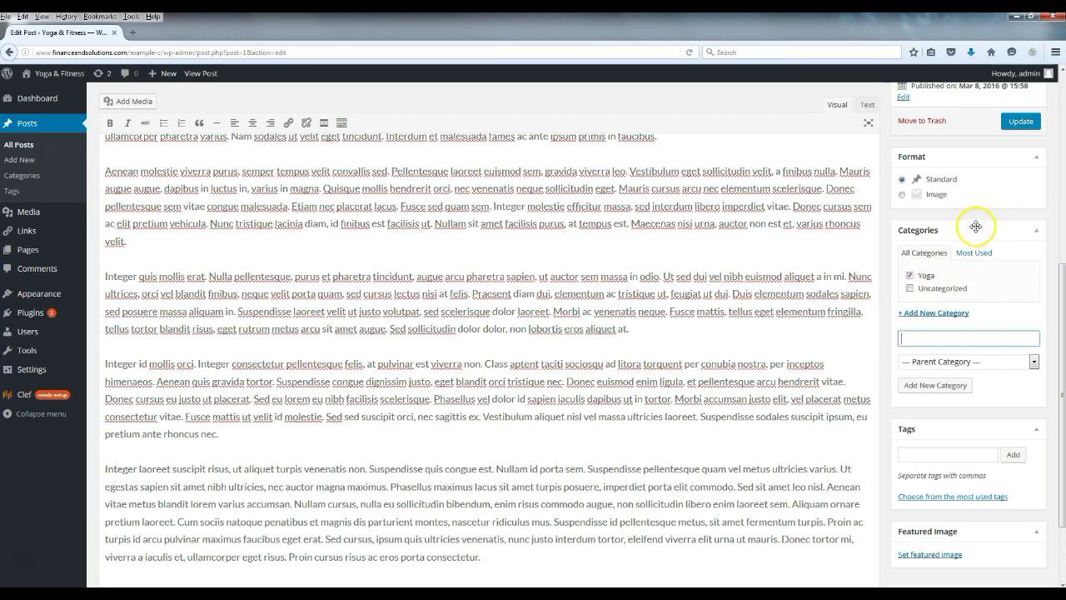
- Upload yoga-featured-image-1 from the Desktop and set it as the post's featured image
{"action": "scroll", "coordinate": [975, 266], "scroll_direction": "down", "scroll_amount": 3}
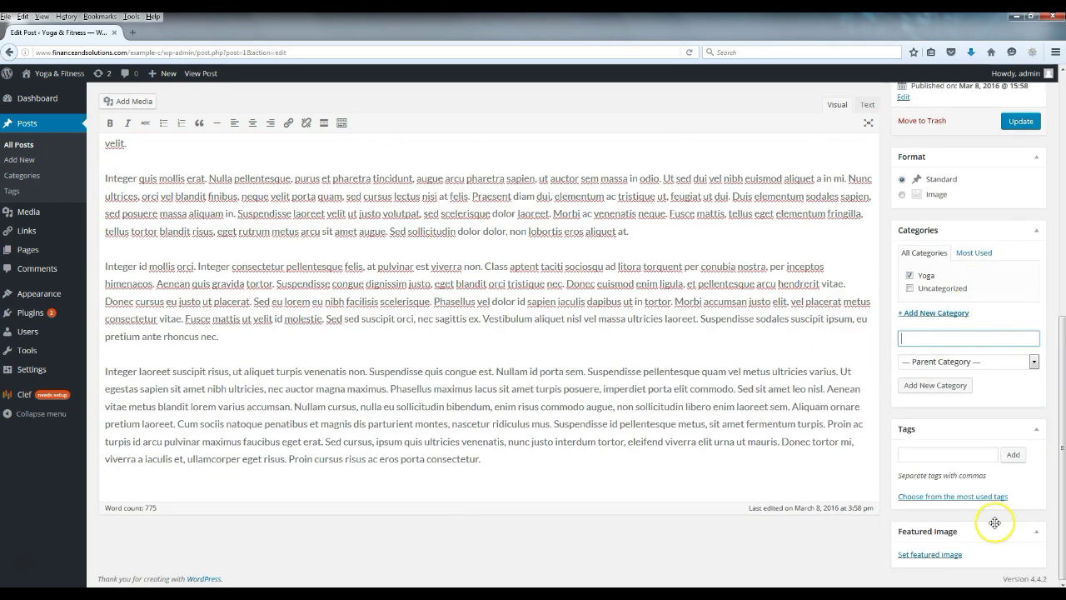
{"action": "left_click", "coordinate": [925, 554]}
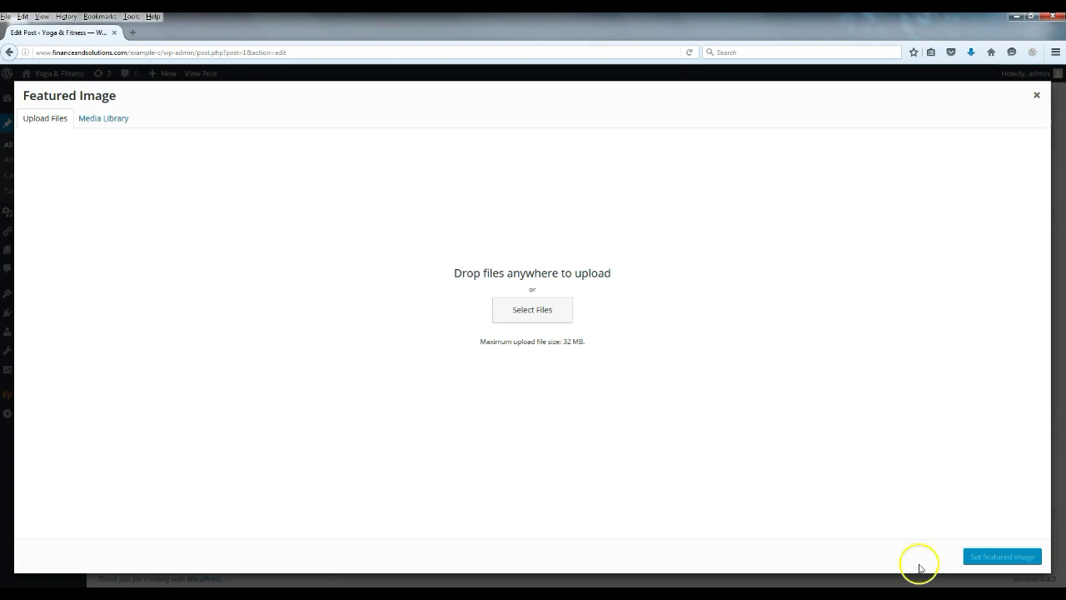
{"action": "left_click", "coordinate": [519, 320]}
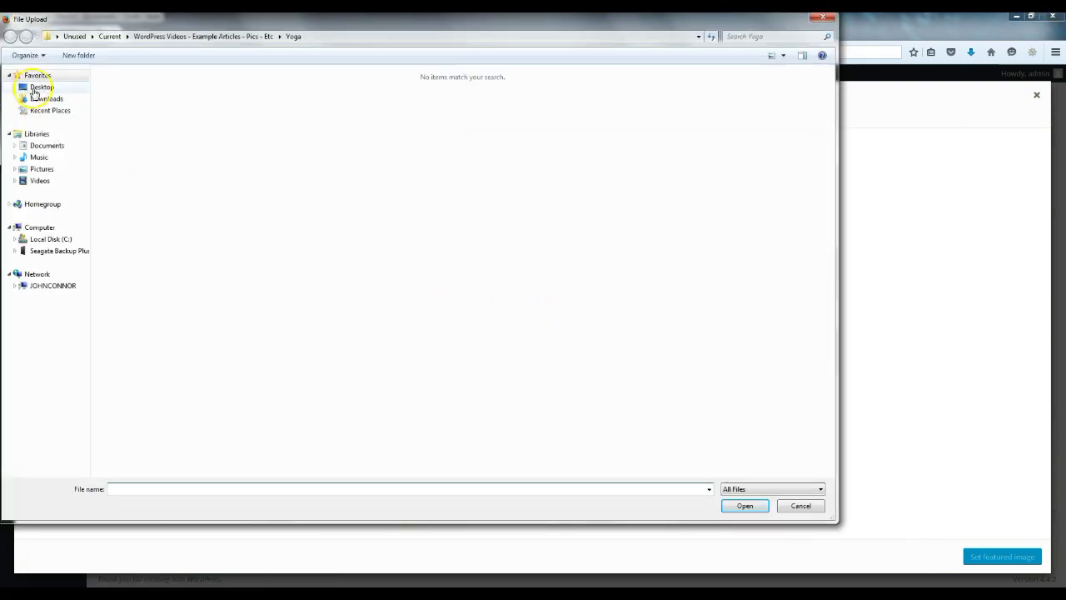
{"action": "left_click", "coordinate": [40, 86]}
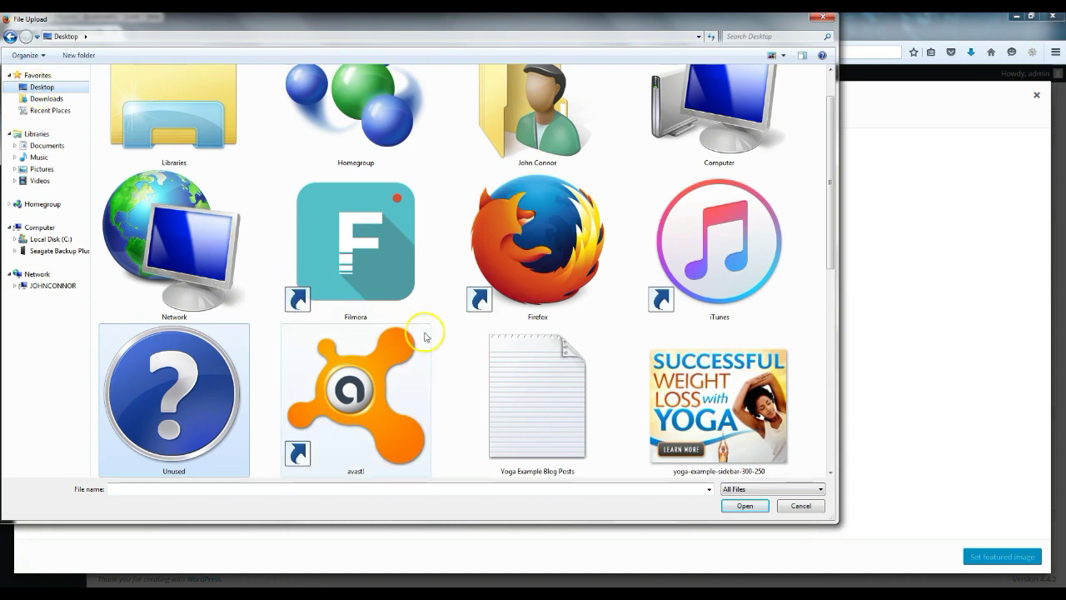
{"action": "left_click", "coordinate": [471, 353]}
{"action": "scroll", "coordinate": [444, 359], "scroll_direction": "down", "scroll_amount": 5}
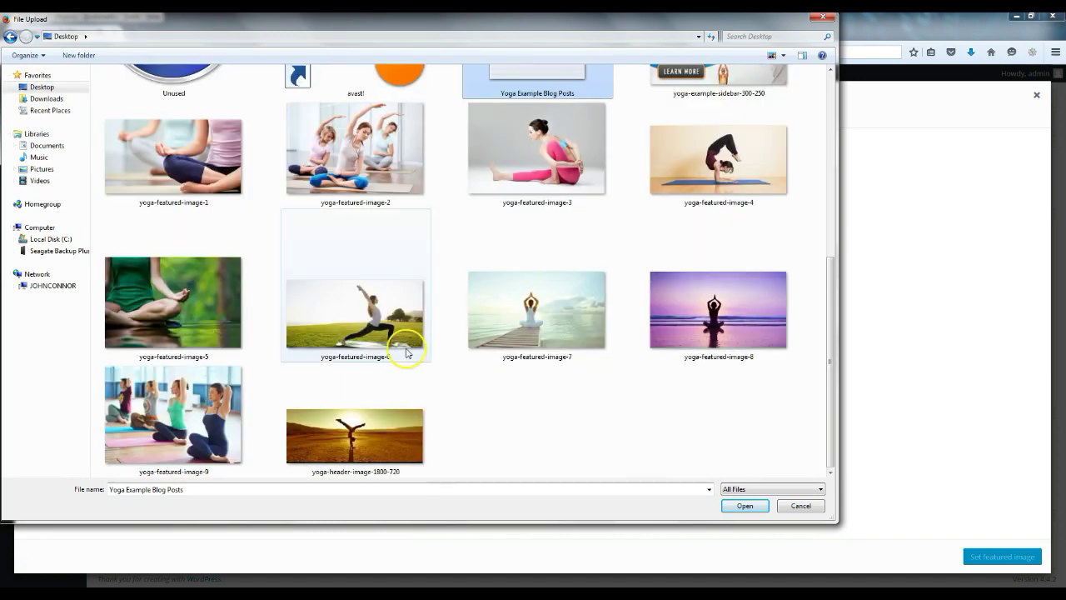
{"action": "left_click", "coordinate": [149, 181]}
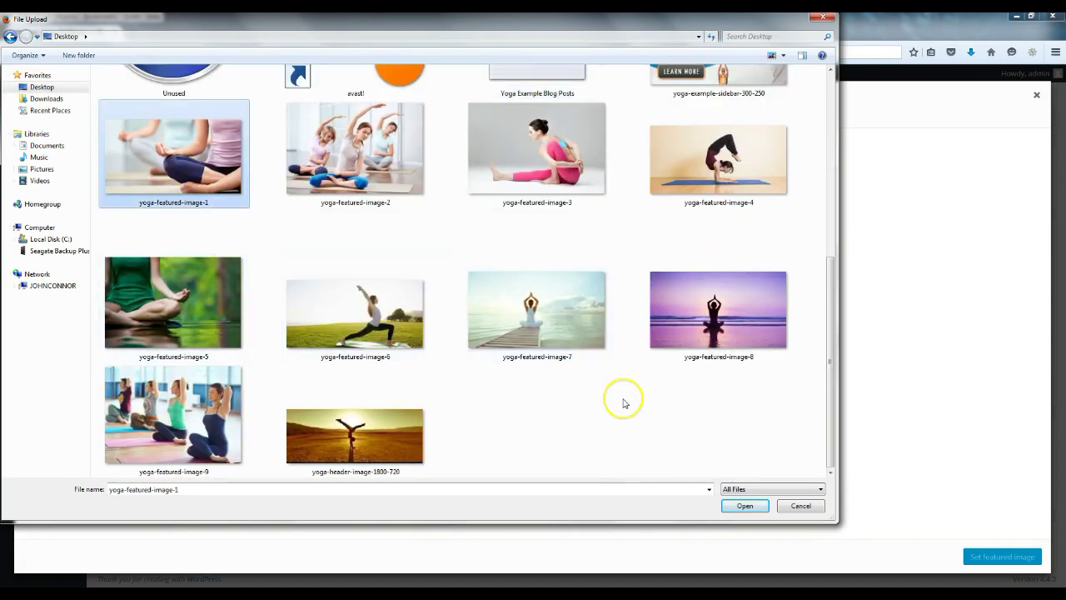
{"action": "left_click", "coordinate": [745, 506]}
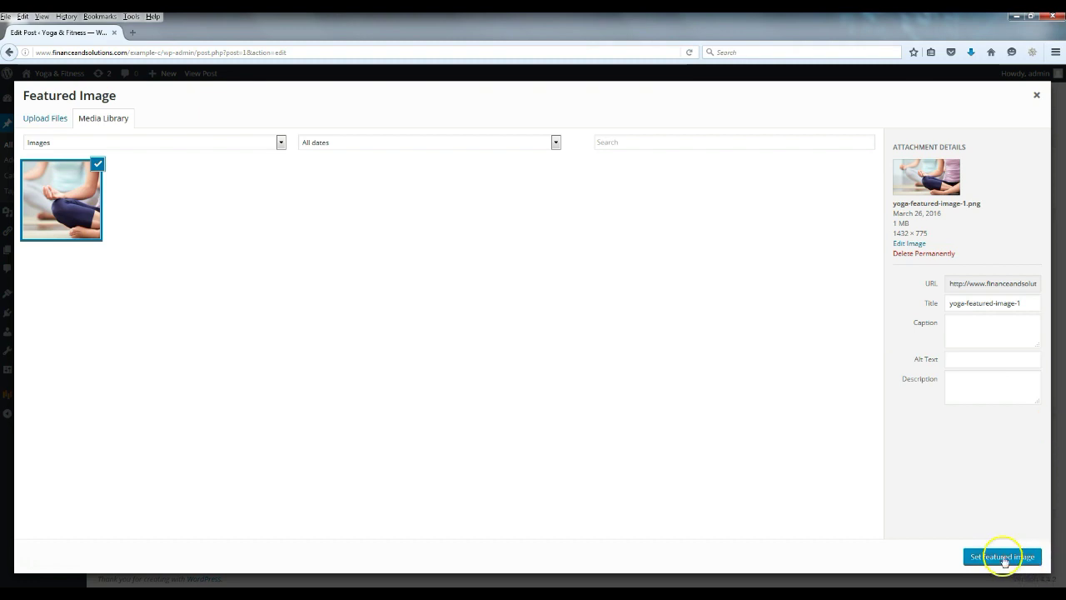
{"action": "left_click", "coordinate": [1005, 558]}
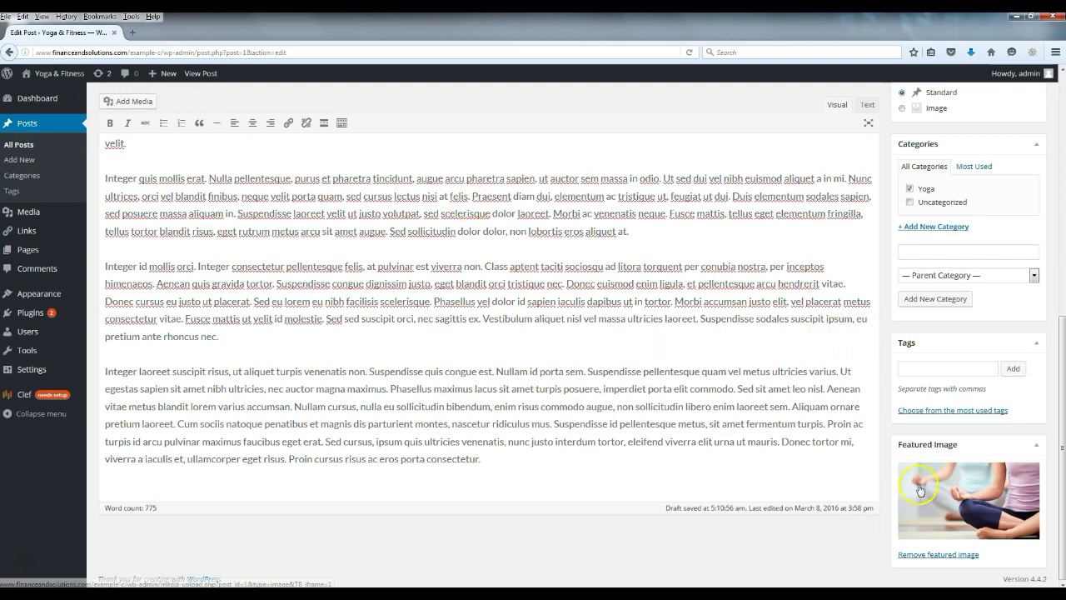
{"action": "scroll", "coordinate": [884, 388], "scroll_direction": "up", "scroll_amount": 3}
{"action": "scroll", "coordinate": [869, 398], "scroll_direction": "up", "scroll_amount": 3}
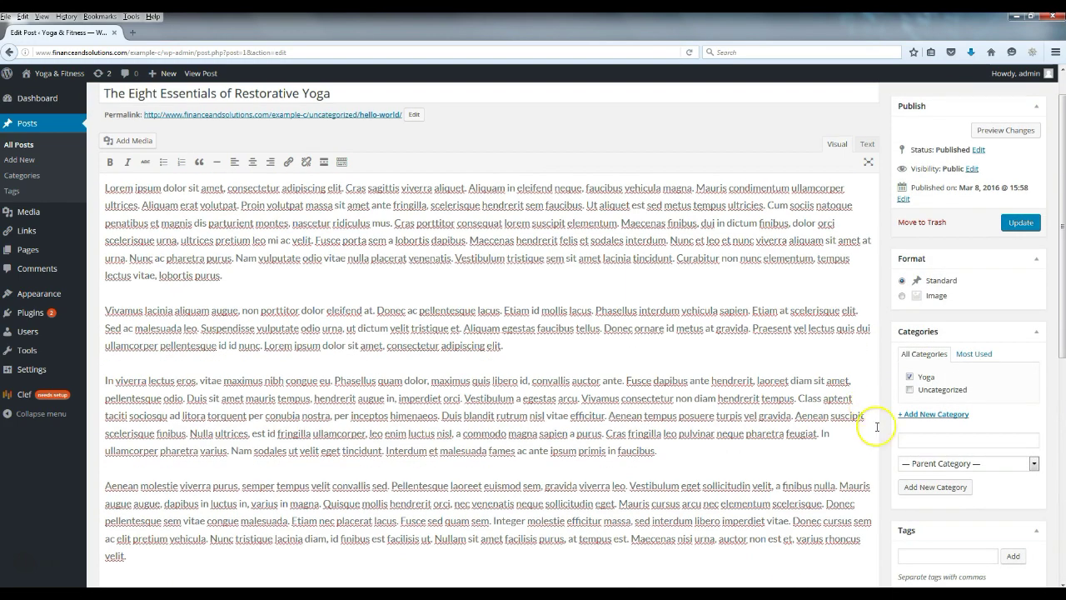
- Update the restorative yoga post and open the Yoga & Fitness front page in a new browser tab
{"action": "left_click", "coordinate": [1024, 252]}
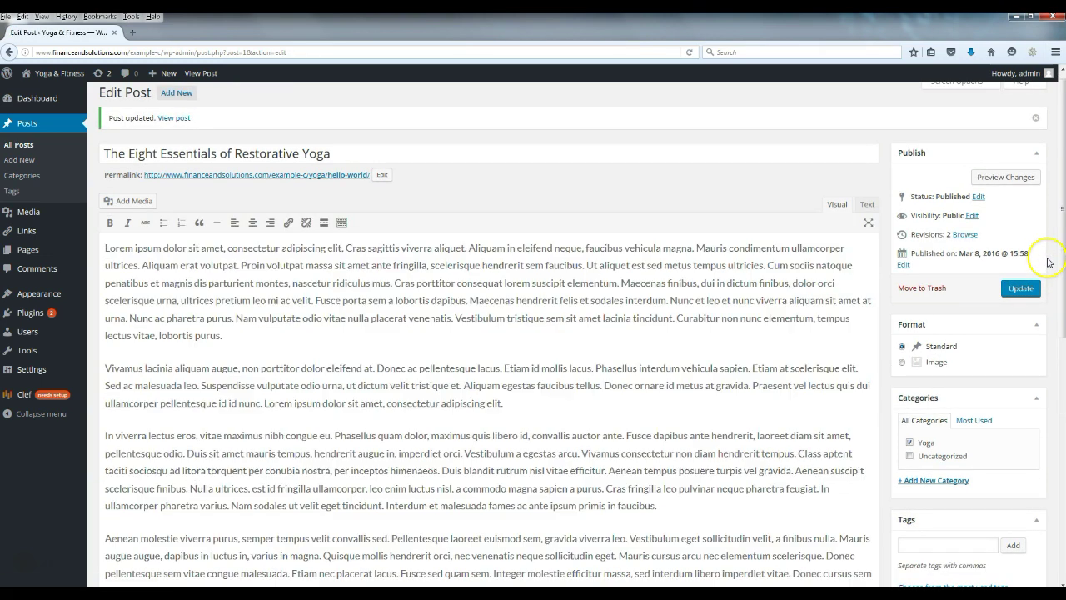
{"action": "right_click", "coordinate": [82, 72]}
{"action": "left_click", "coordinate": [117, 81]}
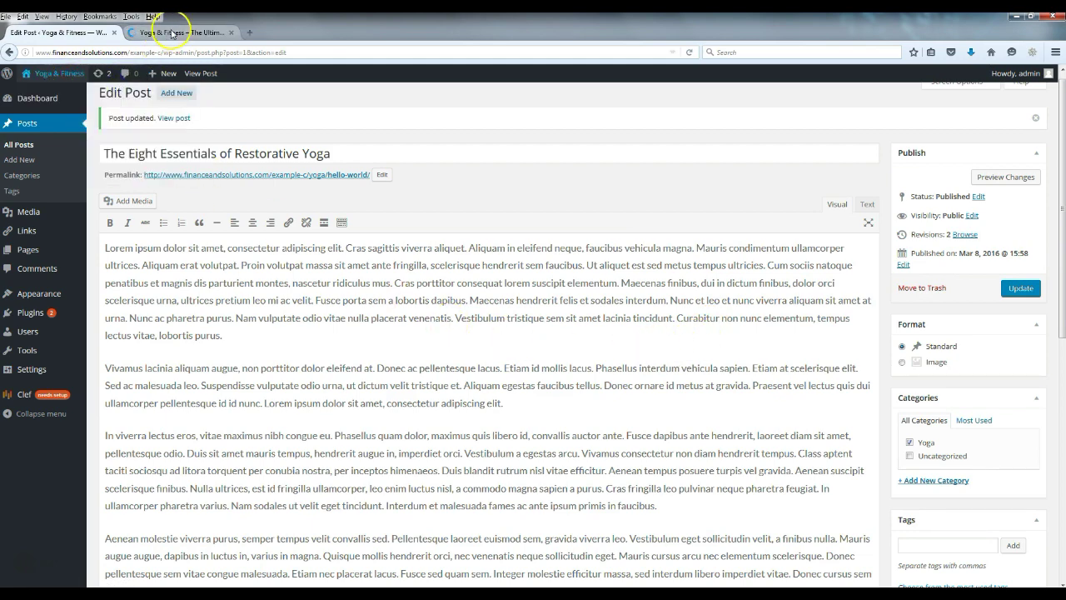
{"action": "left_click", "coordinate": [171, 31]}
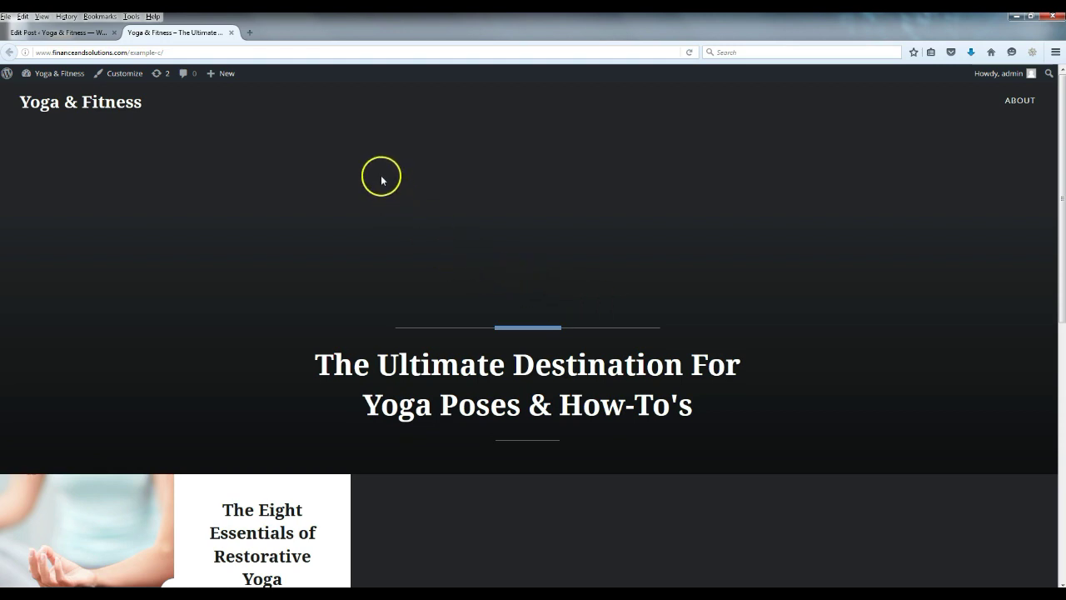
- Set yoga-featured-image-9 as the featured image of the post "Is Bikram Choudhury really an Alien?" and publish the post
{"action": "left_click", "coordinate": [58, 33]}
{"action": "left_click", "coordinate": [318, 309]}
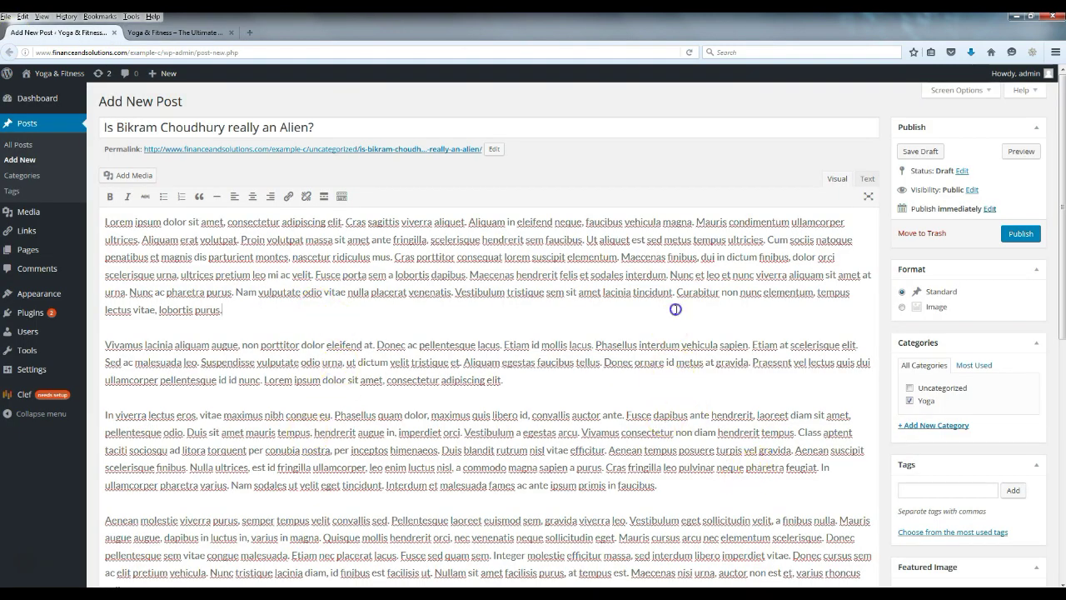
{"action": "left_click_drag", "start_coordinate": [1061, 173], "coordinate": [1061, 395]}
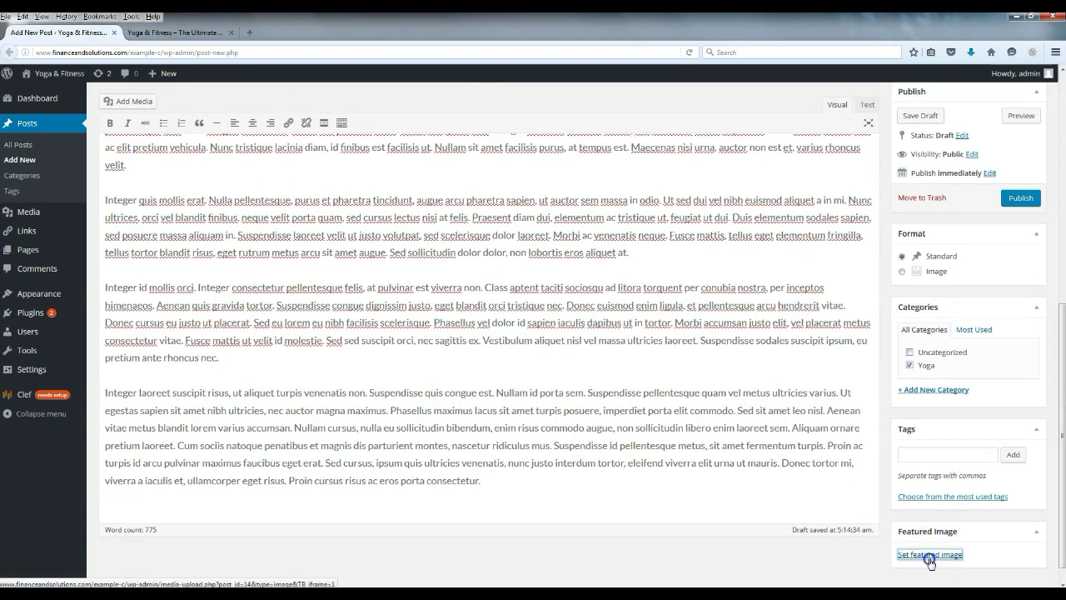
{"action": "left_click", "coordinate": [930, 553]}
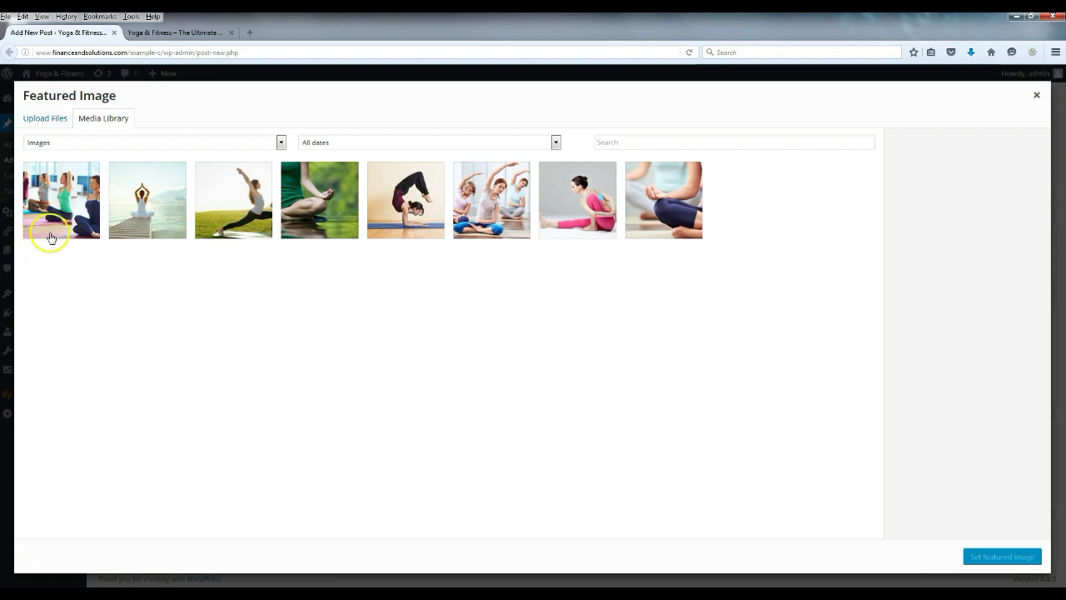
{"action": "left_click", "coordinate": [75, 209]}
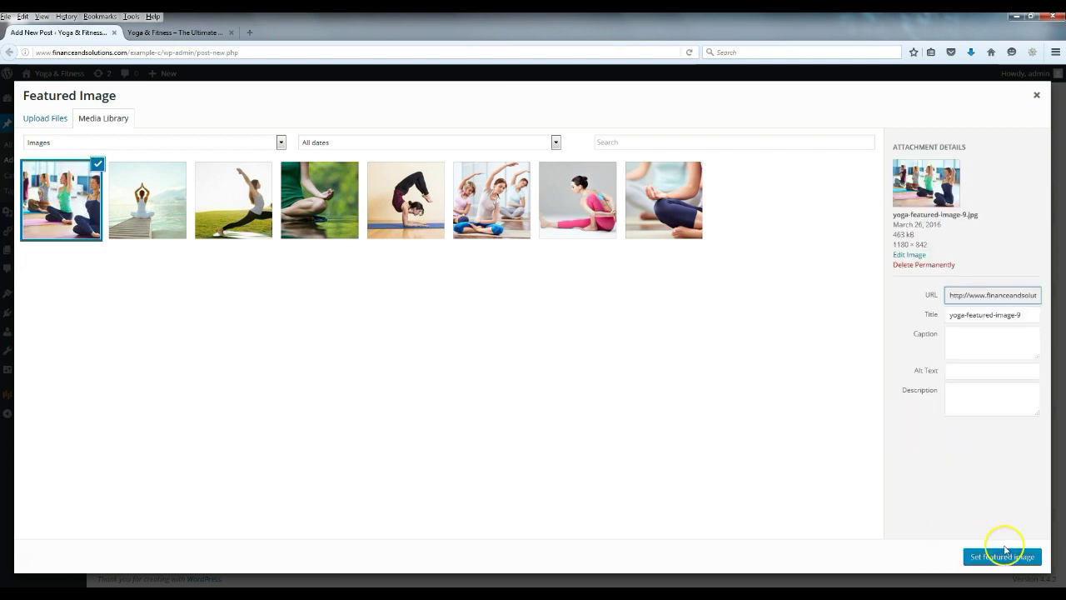
{"action": "left_click", "coordinate": [1005, 558]}
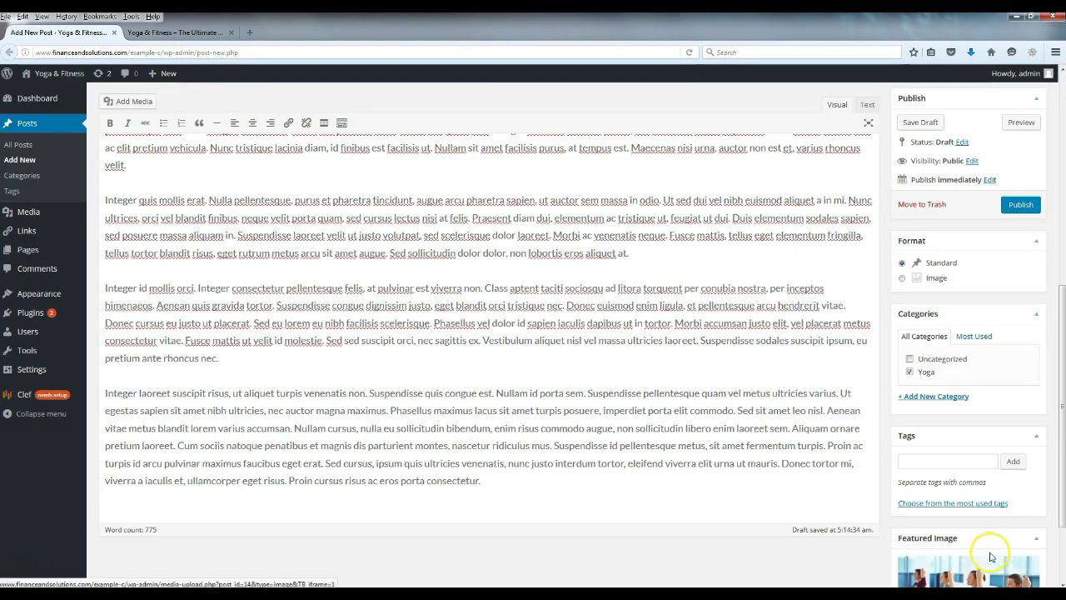
{"action": "scroll", "coordinate": [821, 247], "scroll_direction": "up", "scroll_amount": 4}
{"action": "left_click", "coordinate": [1023, 215]}
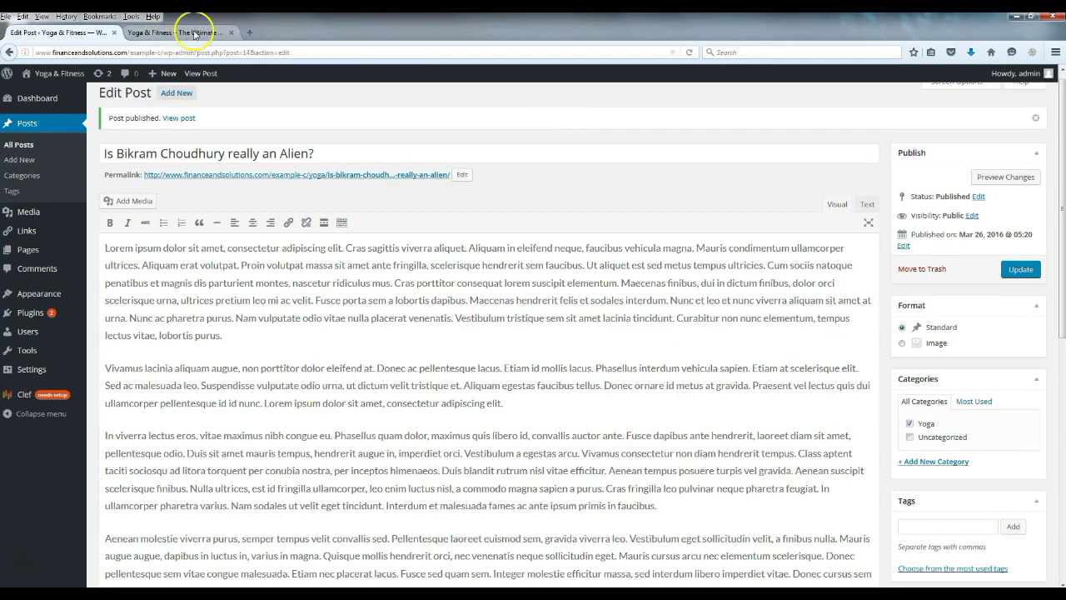
- Reload the site's front page and look through the grid of published posts down to the footer
{"action": "left_click", "coordinate": [194, 33]}
{"action": "left_click", "coordinate": [689, 52]}
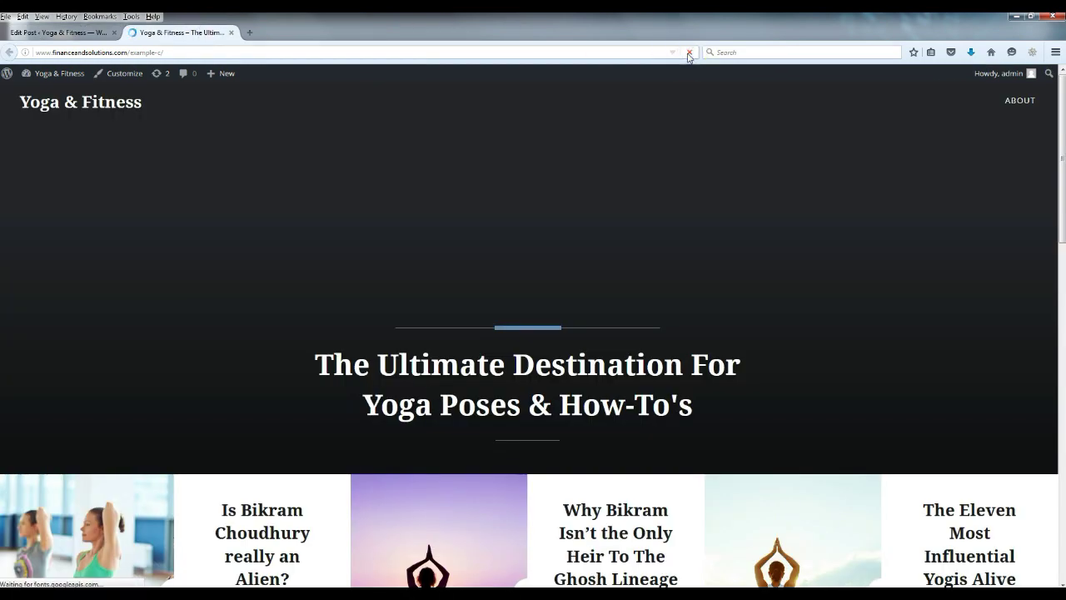
{"action": "scroll", "coordinate": [661, 255], "scroll_direction": "down", "scroll_amount": 5}
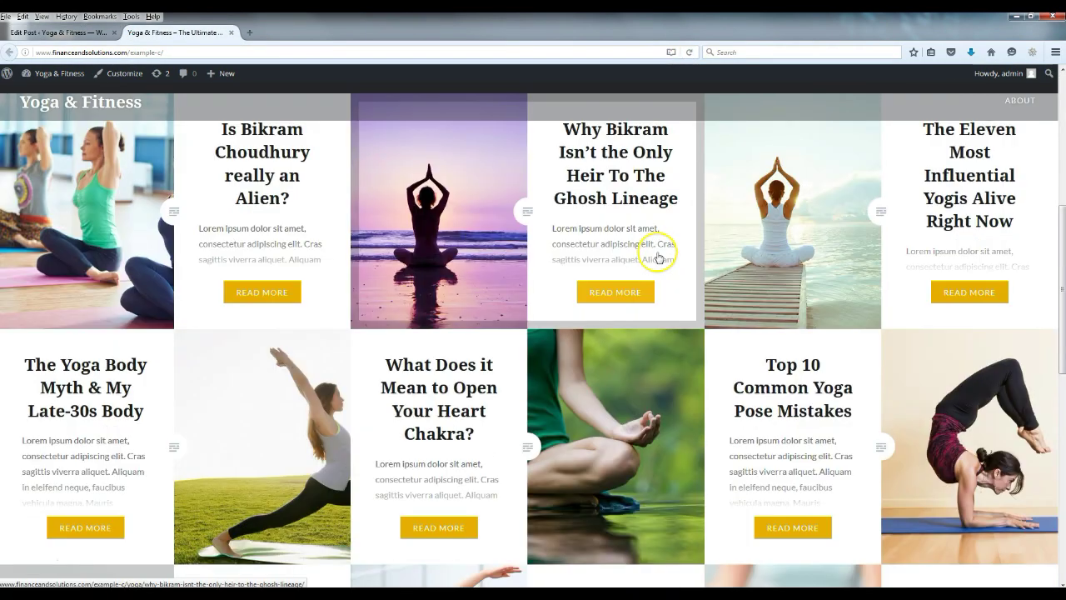
{"action": "scroll", "coordinate": [657, 256], "scroll_direction": "down", "scroll_amount": 6}
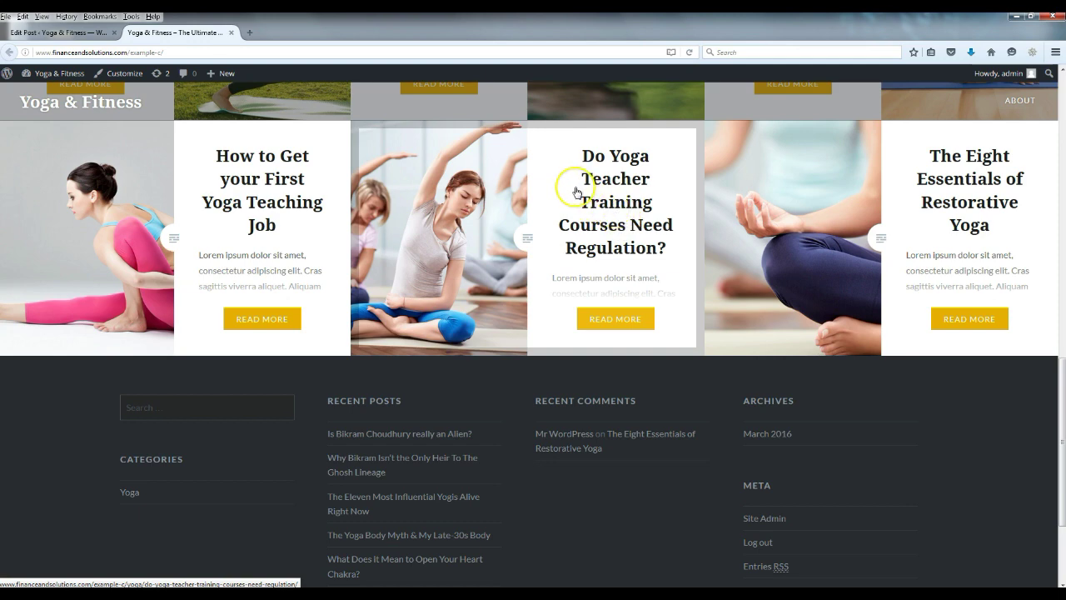
{"action": "scroll", "coordinate": [571, 204], "scroll_direction": "up", "scroll_amount": 3}
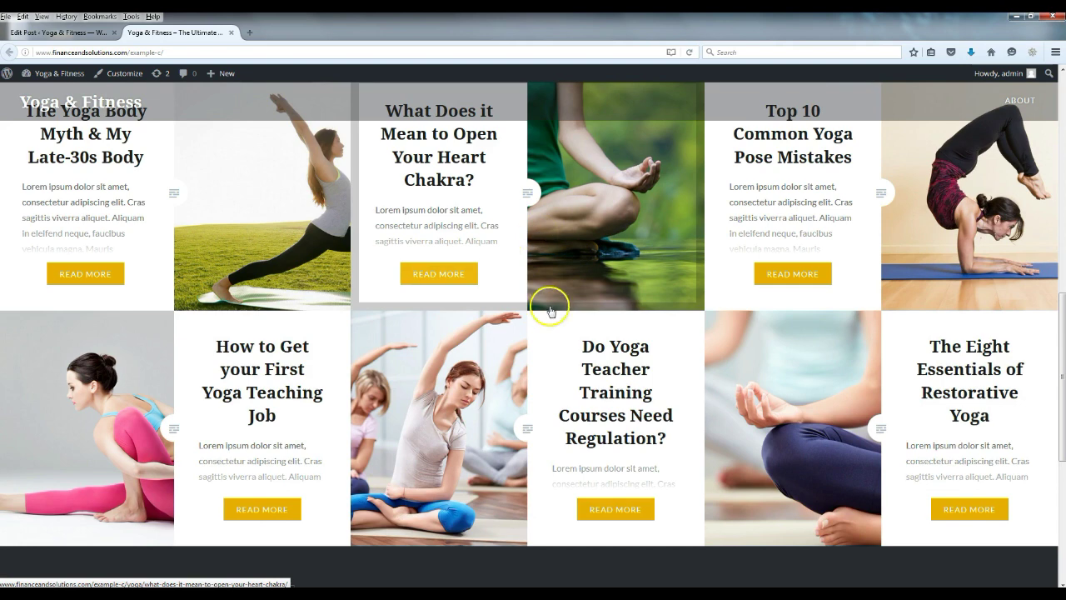
{"action": "scroll", "coordinate": [549, 305], "scroll_direction": "up", "scroll_amount": 6}
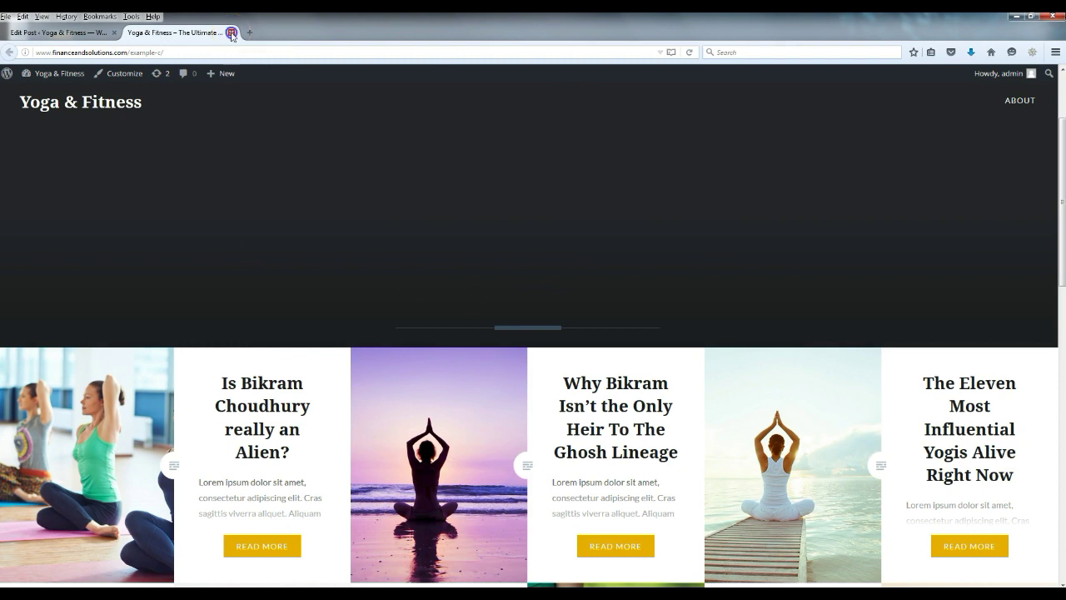
- Open the theme's Header Image customization settings for the site
{"action": "left_click", "coordinate": [123, 76]}
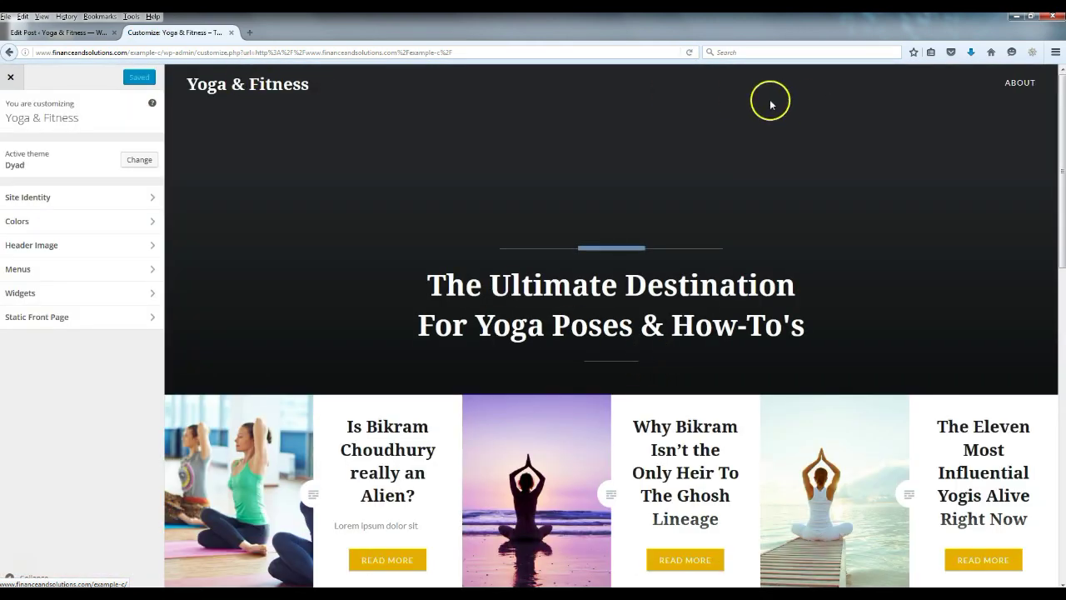
{"action": "left_click", "coordinate": [55, 246]}
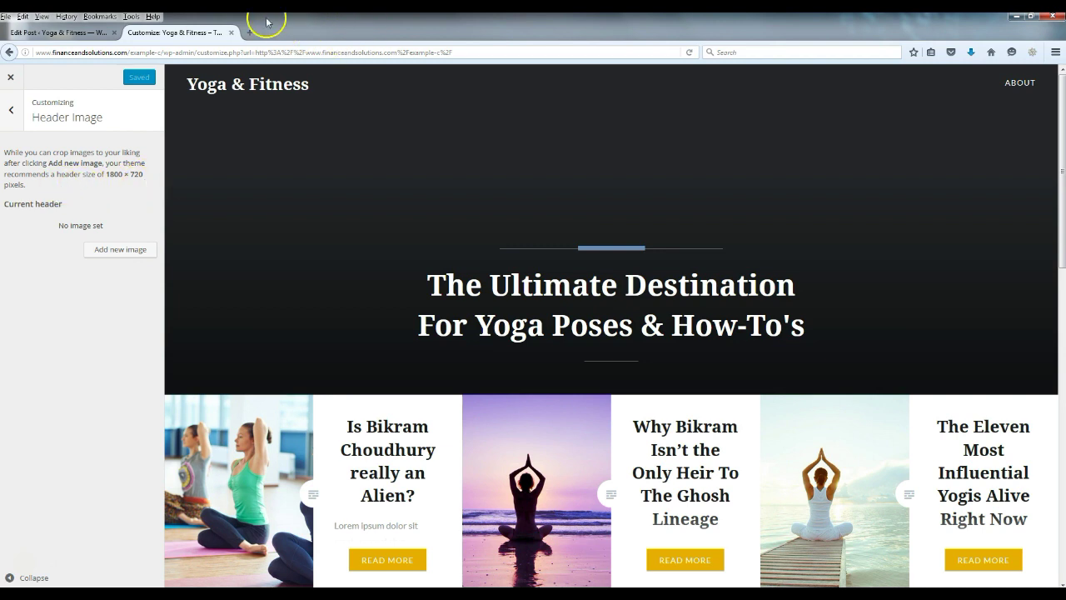
- Search Google Images for "yoga" in a new tab and look at the exact-size filter, leaving its dimensions empty
{"action": "left_click", "coordinate": [745, 58]}
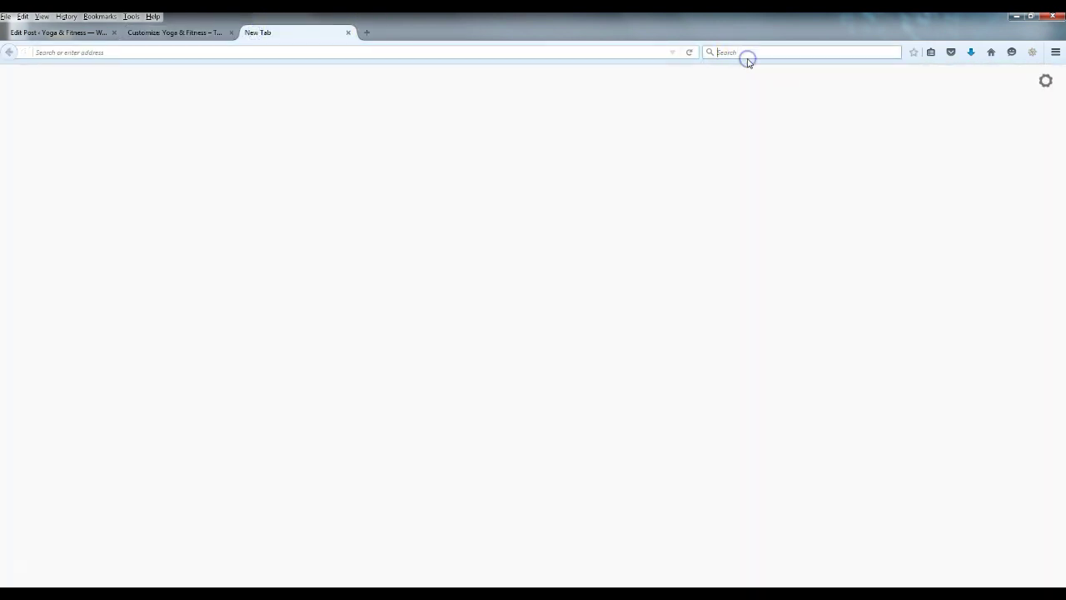
{"action": "type", "text": "yoga"}
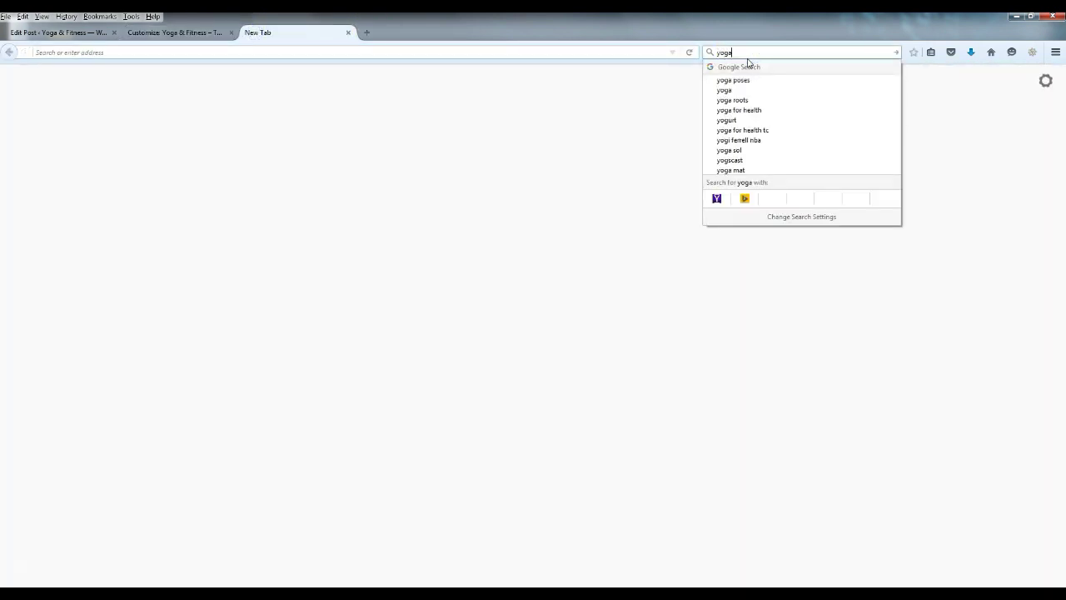
{"action": "key", "text": "Return"}
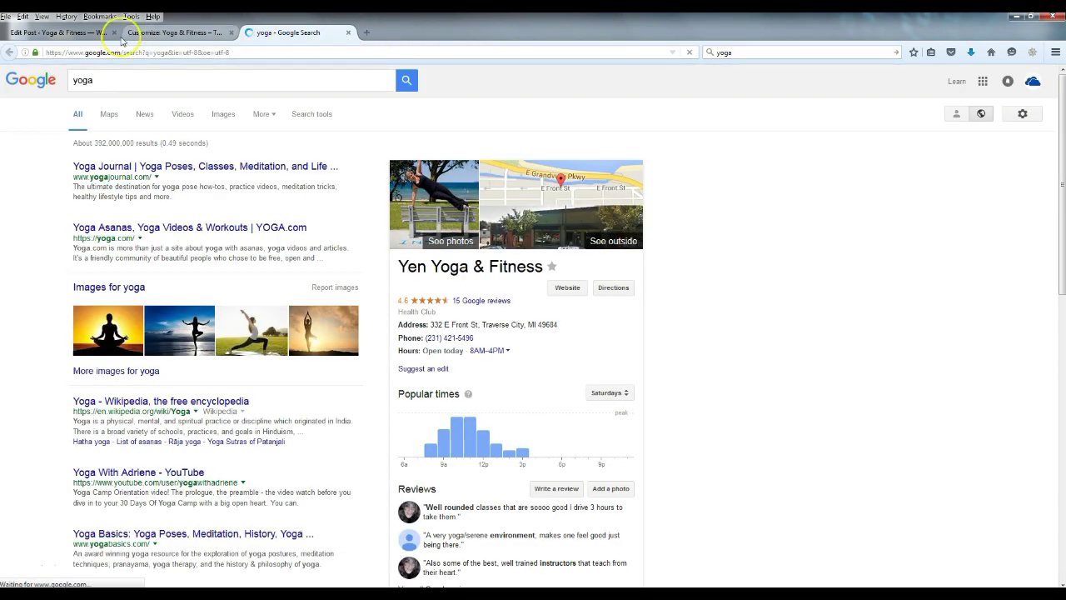
{"action": "left_click", "coordinate": [223, 115]}
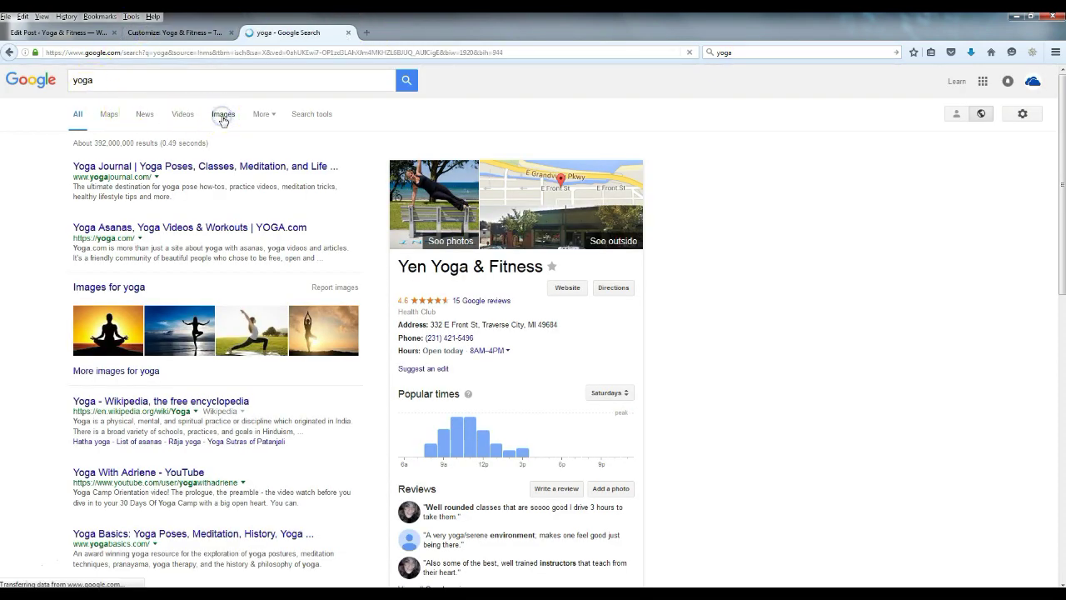
{"action": "left_click", "coordinate": [311, 116]}
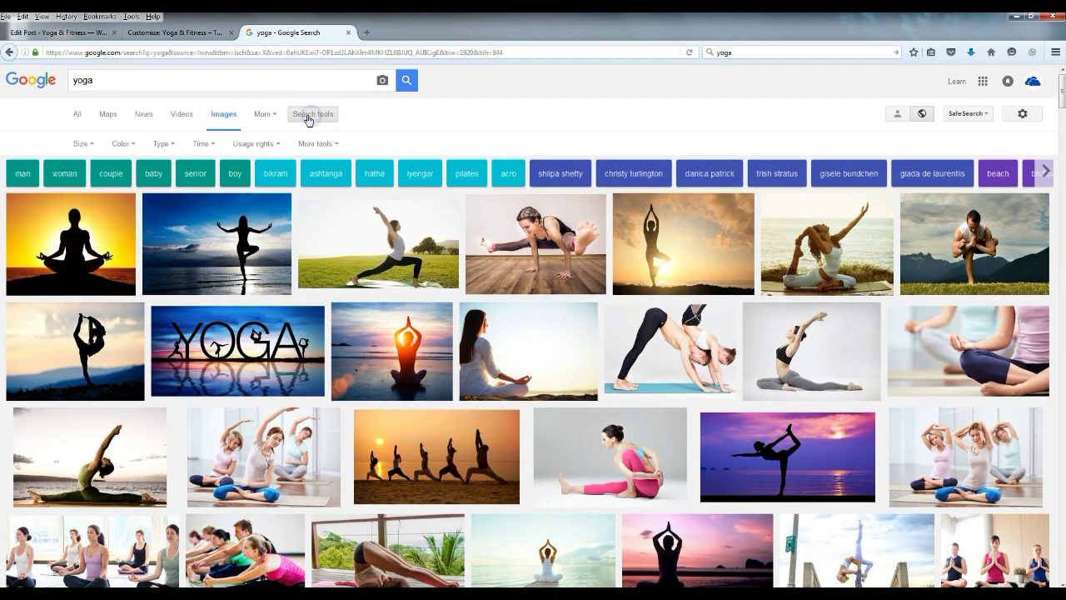
{"action": "left_click", "coordinate": [90, 144]}
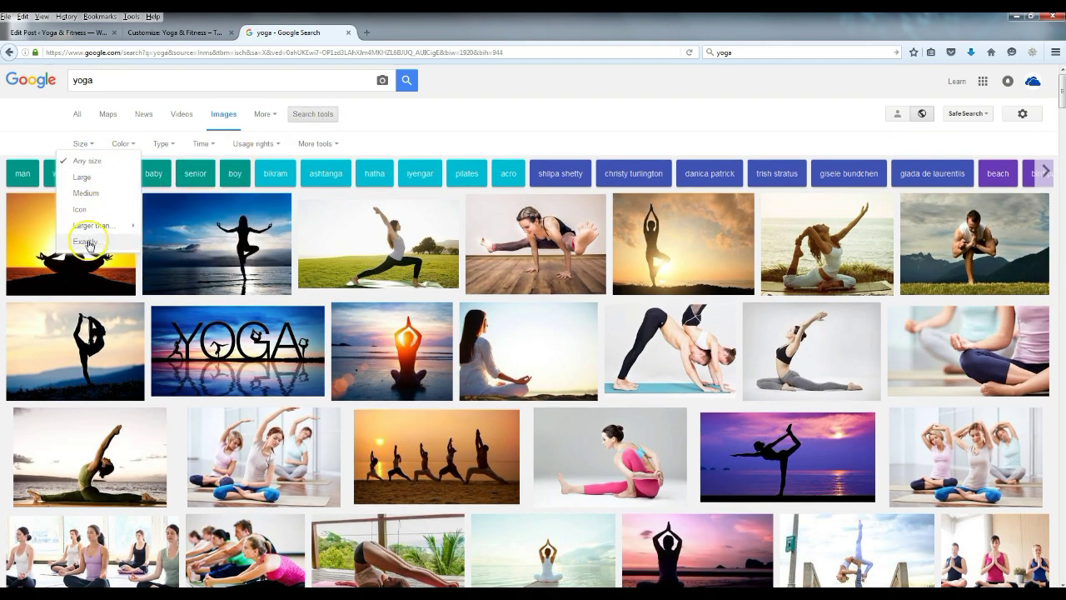
{"action": "left_click", "coordinate": [87, 241]}
{"action": "left_click", "coordinate": [525, 248]}
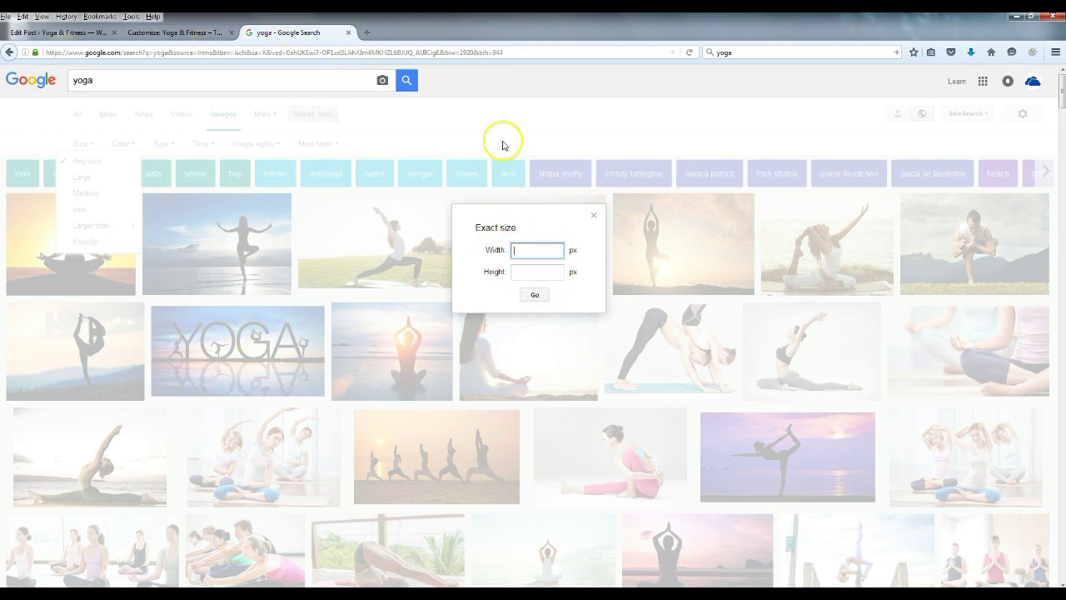
{"action": "left_click", "coordinate": [593, 215]}
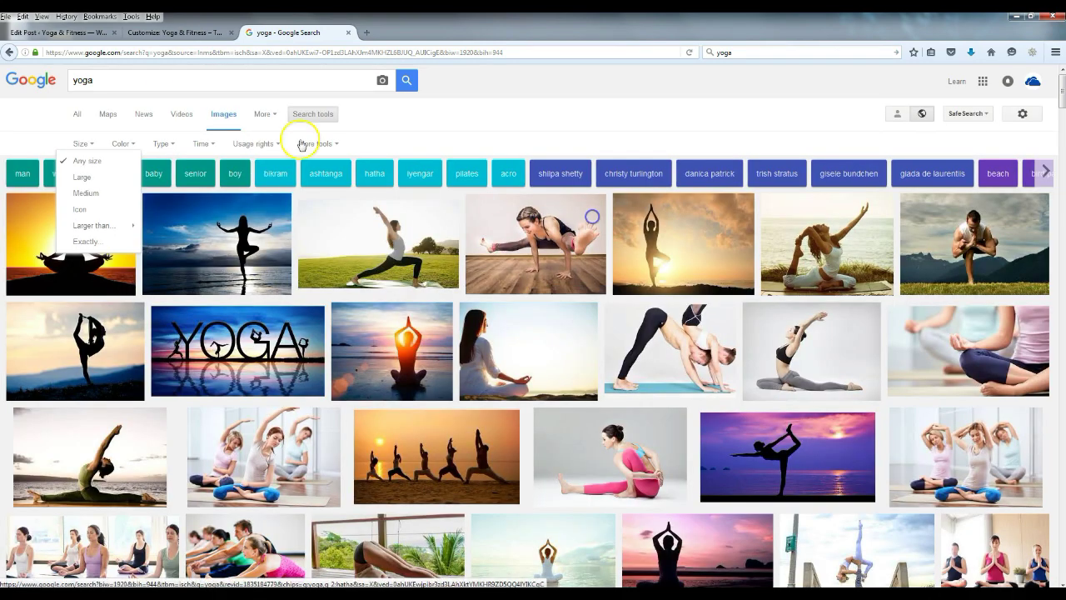
- Return to the site's customizer and upload yoga-header-image-1800-720 from the Desktop as a new header image
{"action": "left_click", "coordinate": [183, 34]}
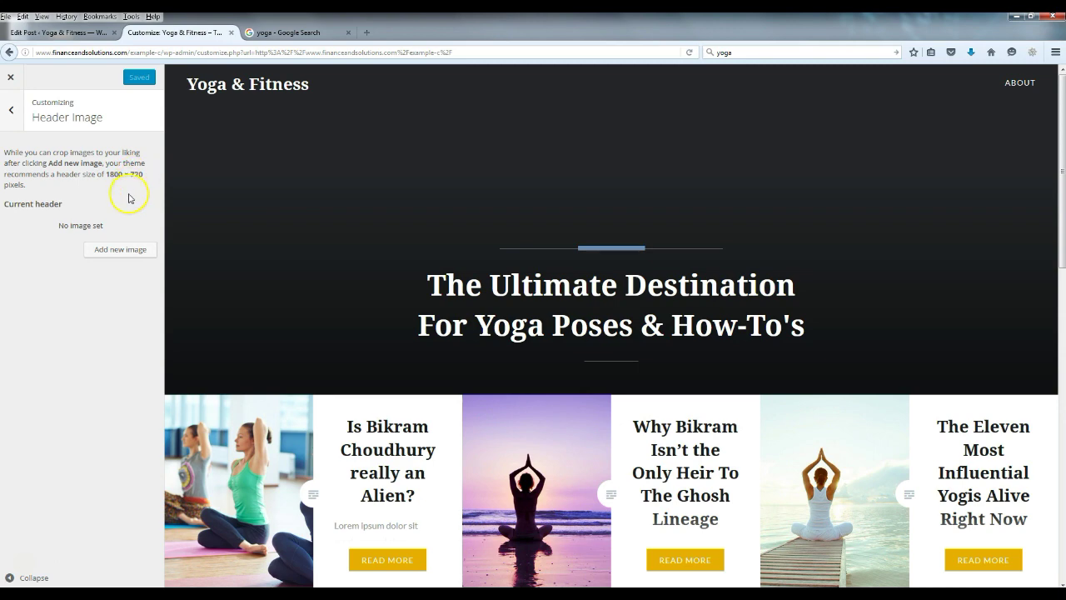
{"action": "left_click", "coordinate": [123, 254]}
{"action": "left_click", "coordinate": [43, 121]}
{"action": "left_click", "coordinate": [514, 304]}
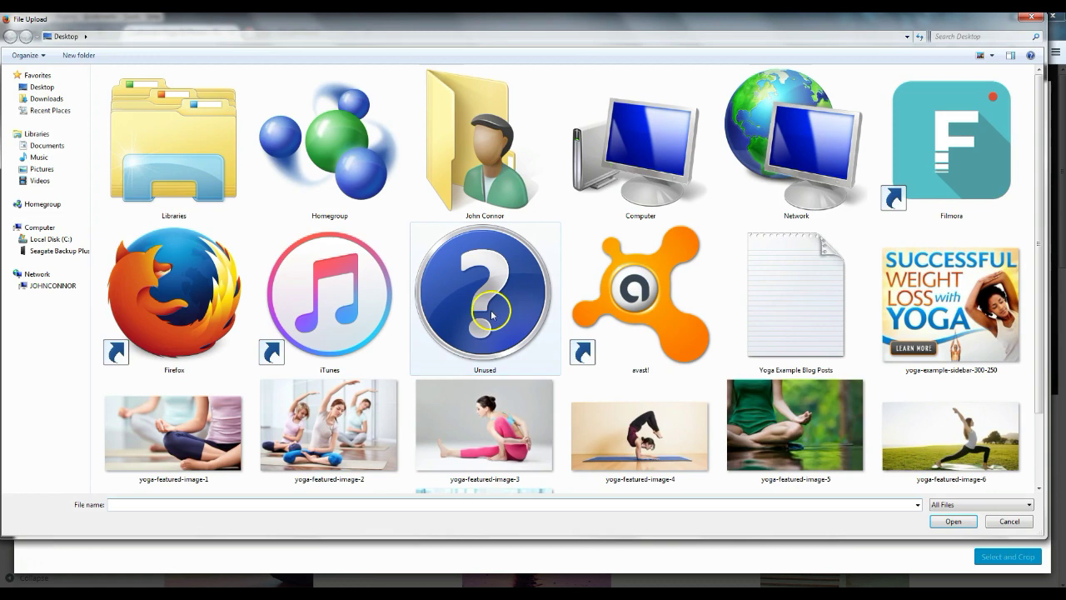
{"action": "left_click", "coordinate": [604, 399]}
{"action": "scroll", "coordinate": [605, 399], "scroll_direction": "down", "scroll_amount": 2}
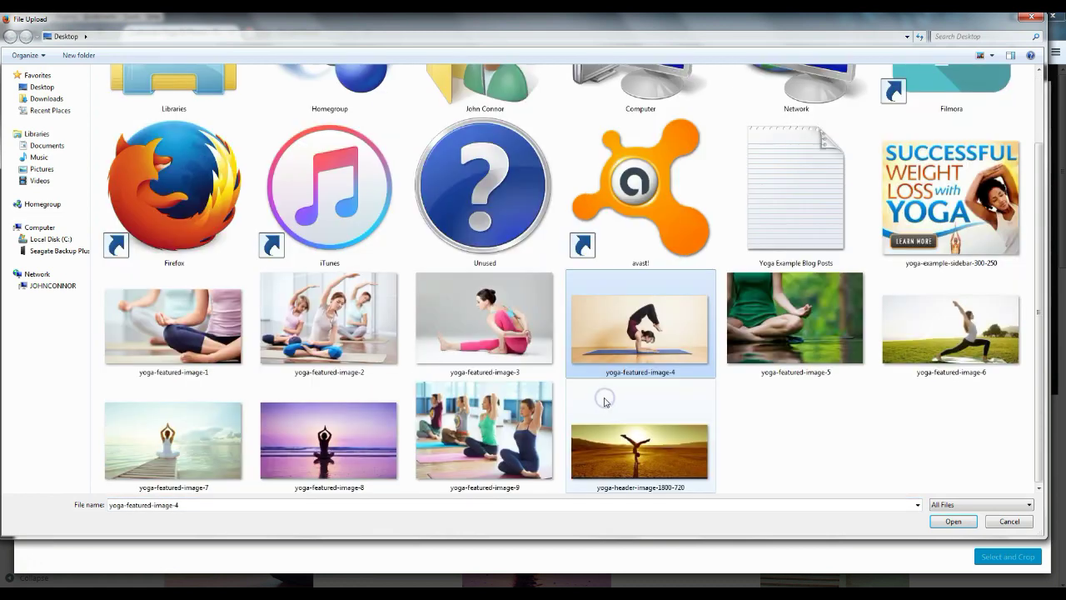
{"action": "left_click", "coordinate": [616, 454]}
{"action": "left_click", "coordinate": [954, 521]}
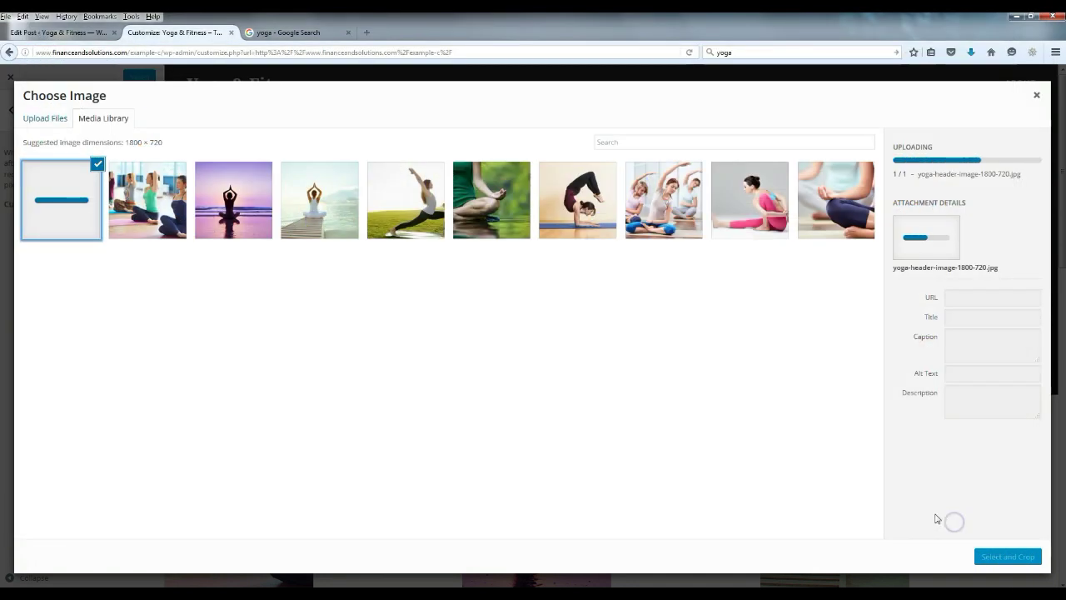
- Crop the dark strip off the lower edge of the uploaded yoga image and use the result as the header
{"action": "left_click", "coordinate": [1008, 558]}
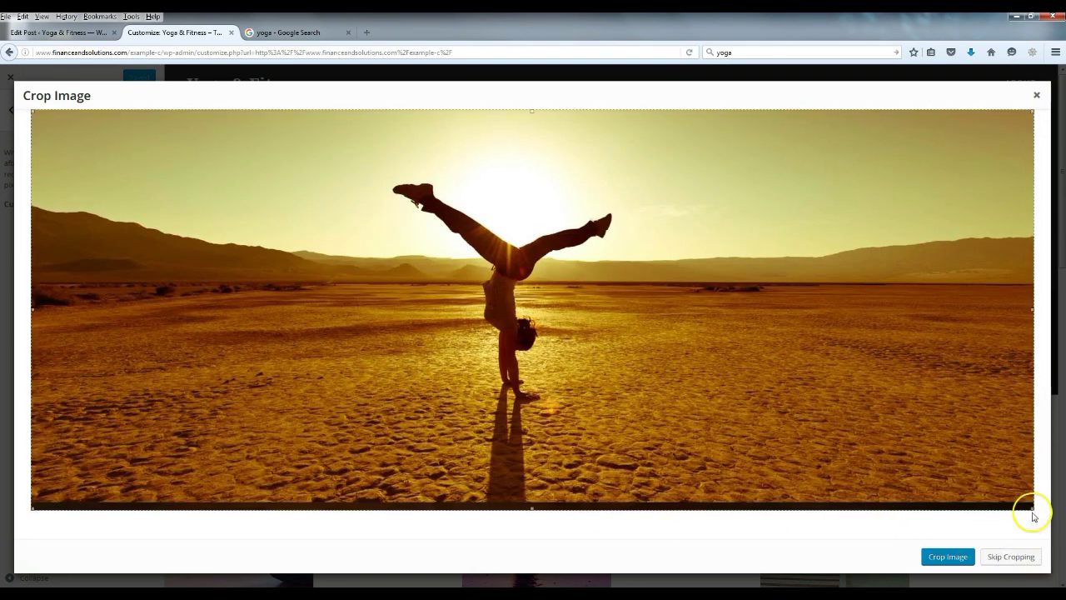
{"action": "mouse_move", "coordinate": [1032, 508]}
{"action": "left_mouse_down"}
{"action": "mouse_move", "coordinate": [947, 439]}
{"action": "mouse_move", "coordinate": [1035, 512]}
{"action": "mouse_move", "coordinate": [1038, 500]}
{"action": "left_mouse_up"}
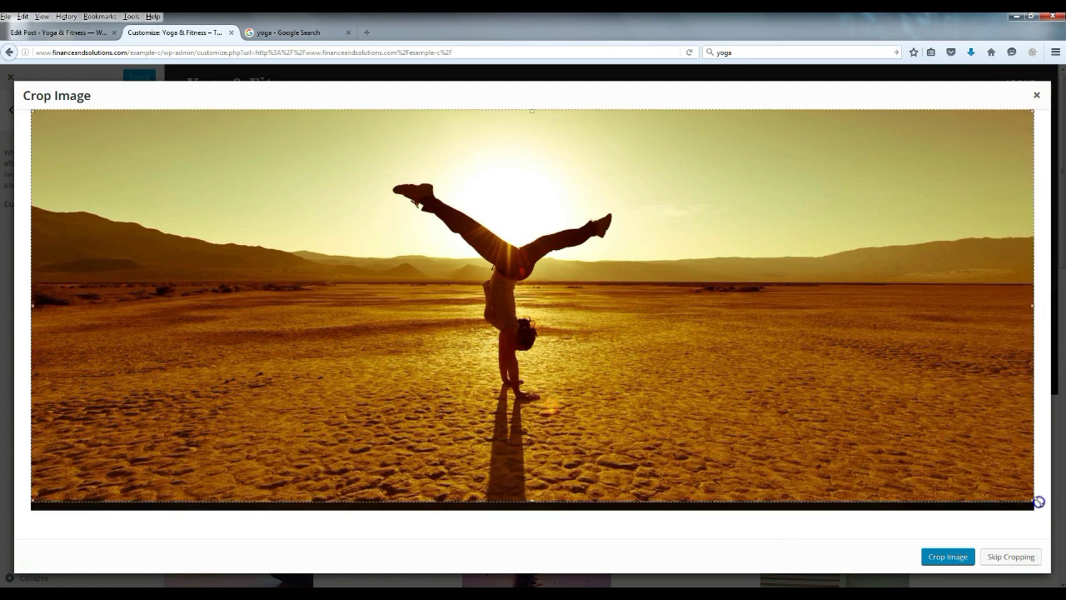
{"action": "left_click", "coordinate": [1008, 560]}
{"action": "left_click", "coordinate": [948, 557]}
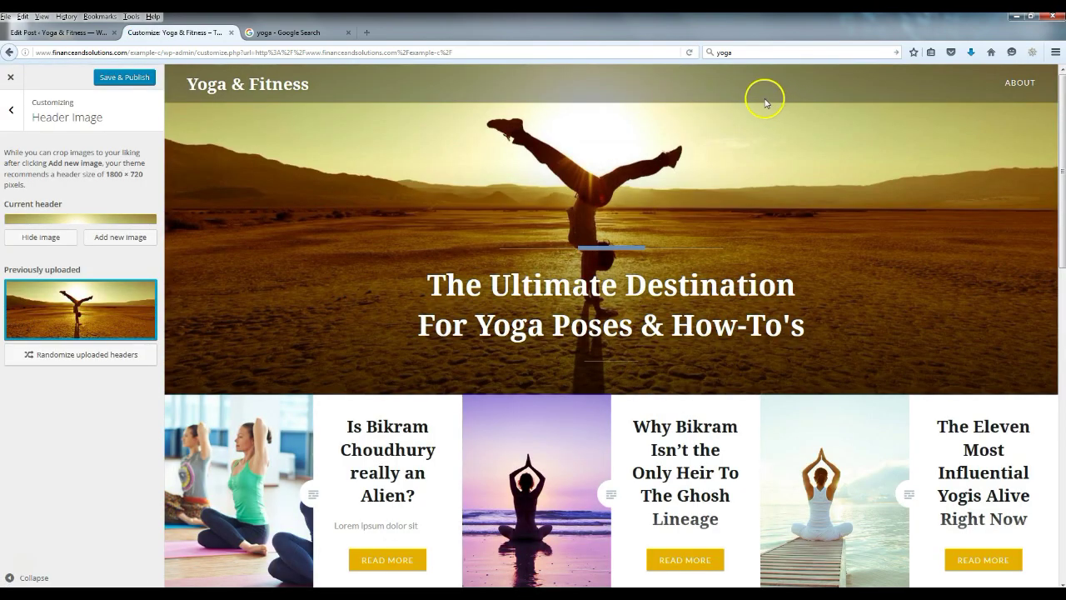
- Save and publish the header customization, and view the live front page with its post grid
{"action": "left_click", "coordinate": [12, 113]}
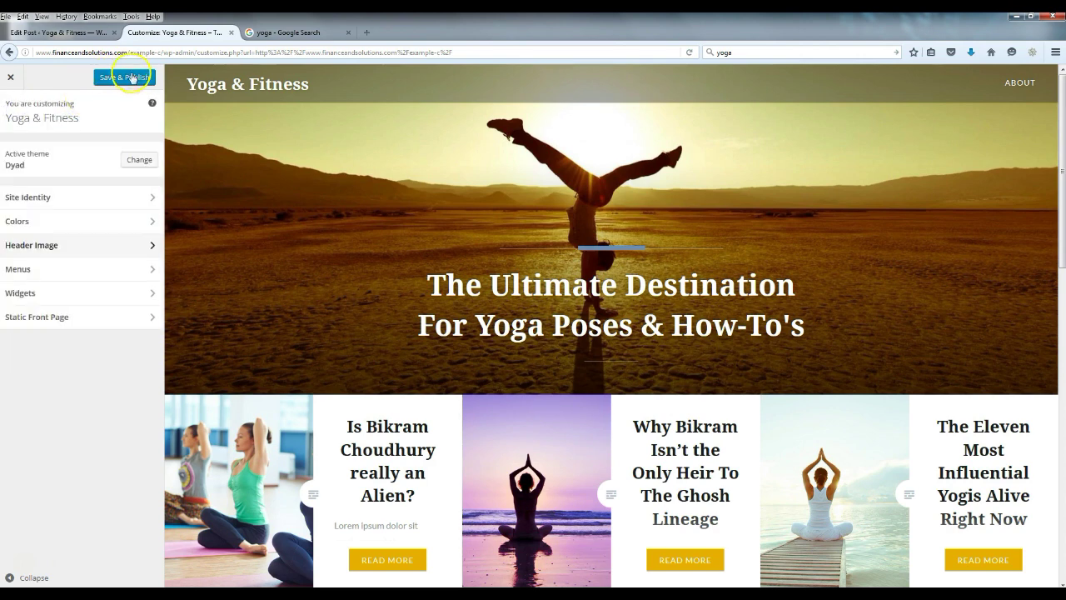
{"action": "left_click", "coordinate": [131, 79]}
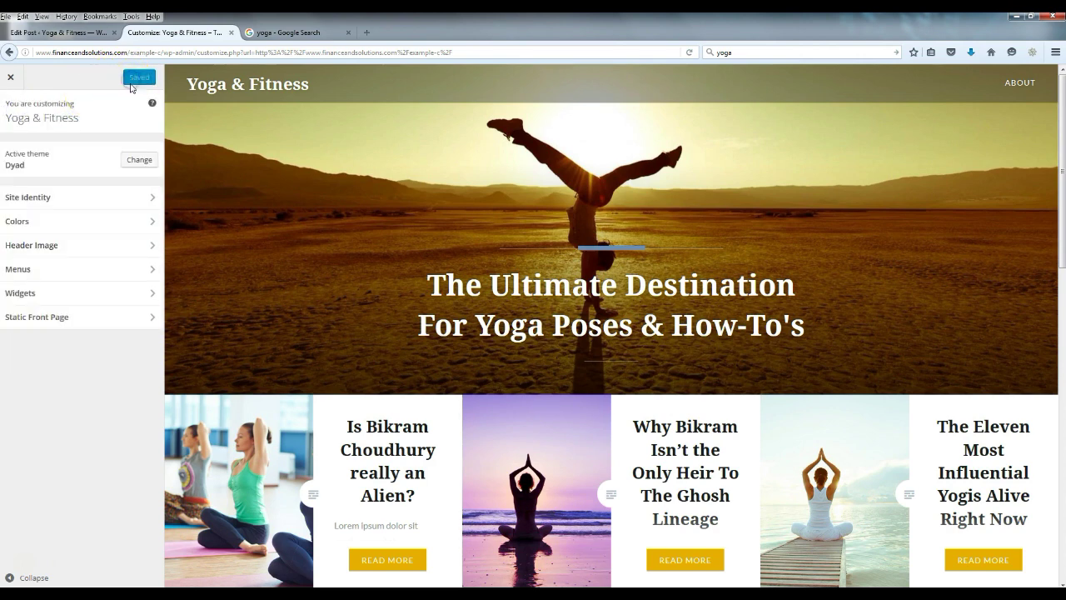
{"action": "left_click", "coordinate": [11, 79]}
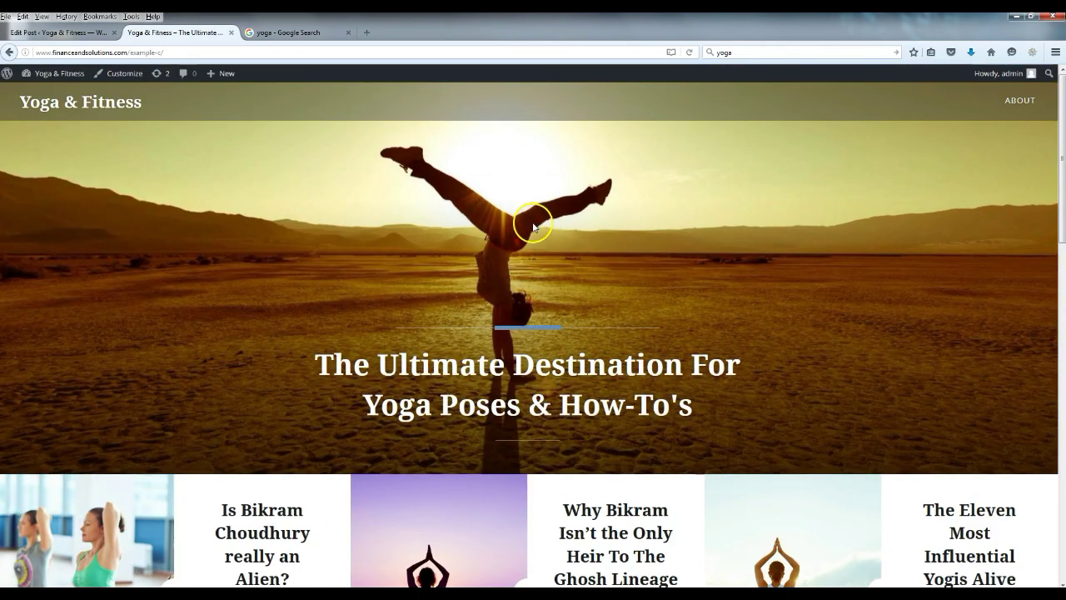
{"action": "scroll", "coordinate": [556, 343], "scroll_direction": "down", "scroll_amount": 3}
{"action": "scroll", "coordinate": [552, 338], "scroll_direction": "up", "scroll_amount": 3}
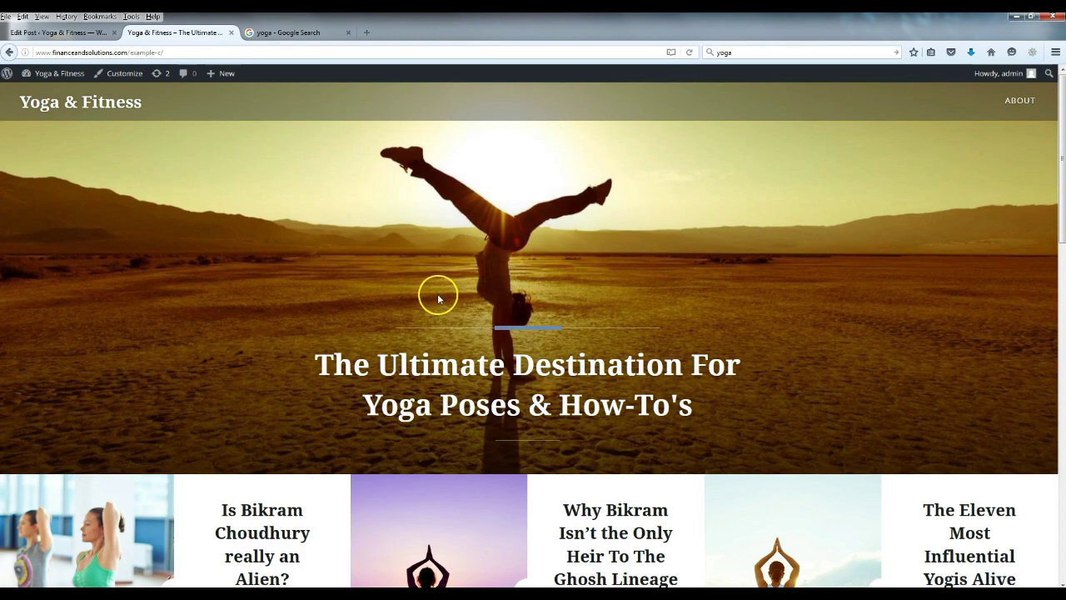
- Close the live site and Google image search tabs and open the list of all pages in the WordPress admin
{"action": "left_click", "coordinate": [232, 33]}
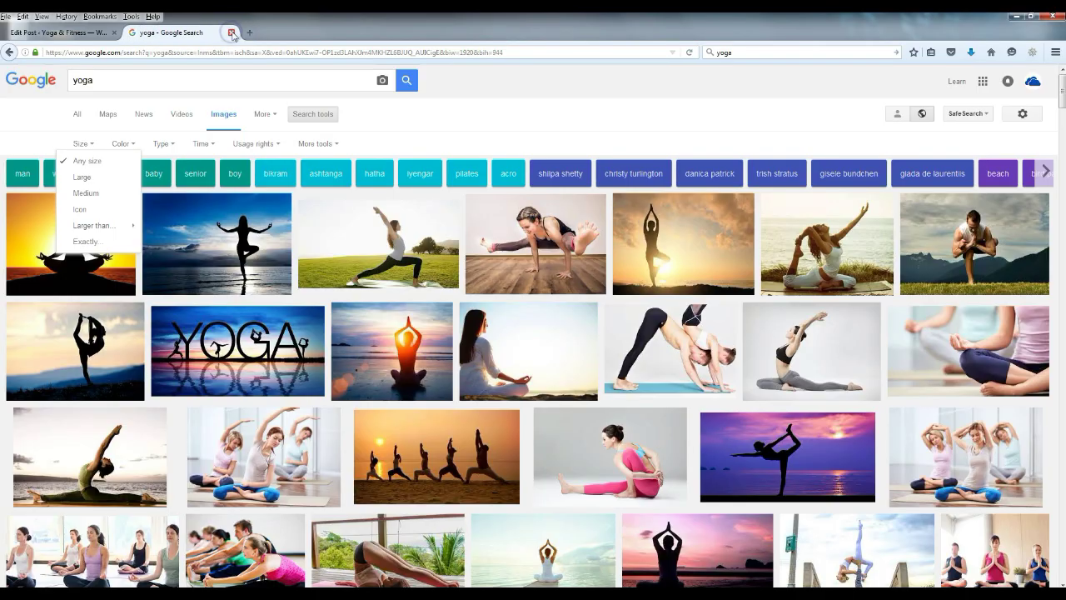
{"action": "left_click", "coordinate": [232, 34]}
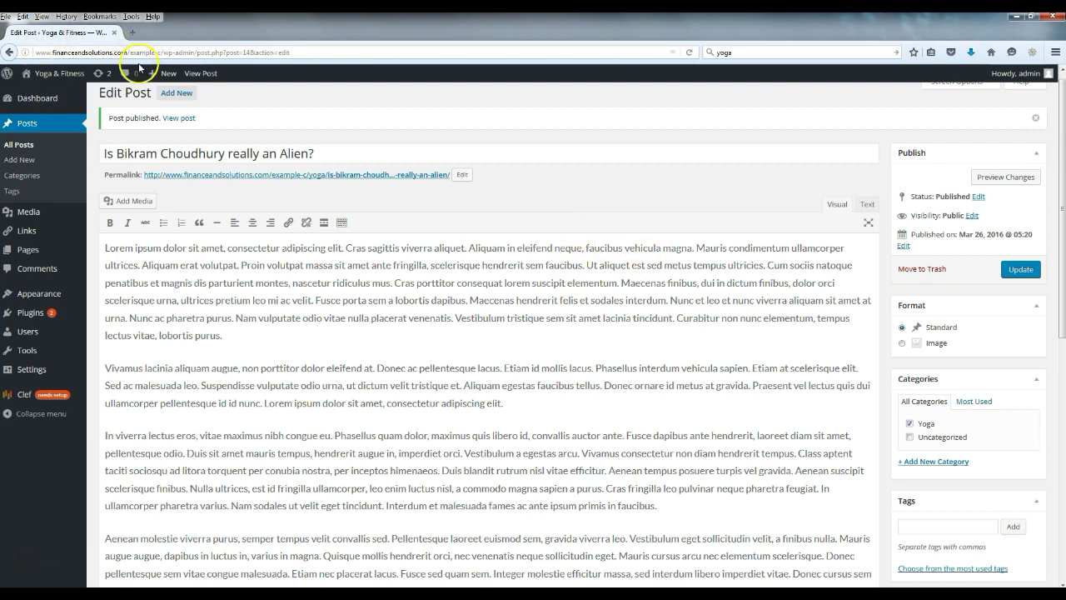
{"action": "mouse_move", "coordinate": [29, 255]}
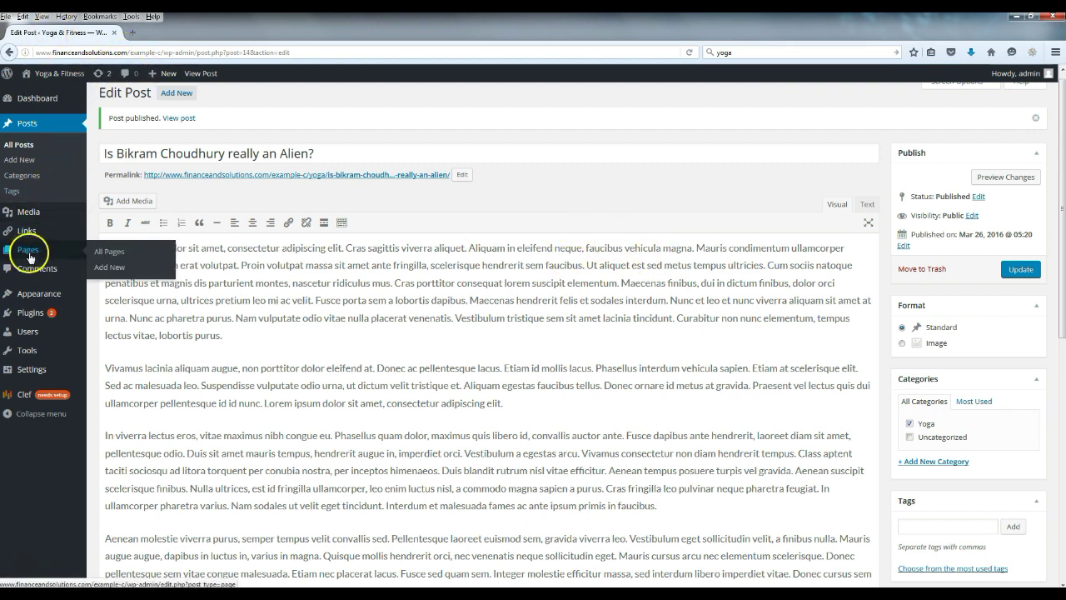
{"action": "left_click", "coordinate": [28, 254]}
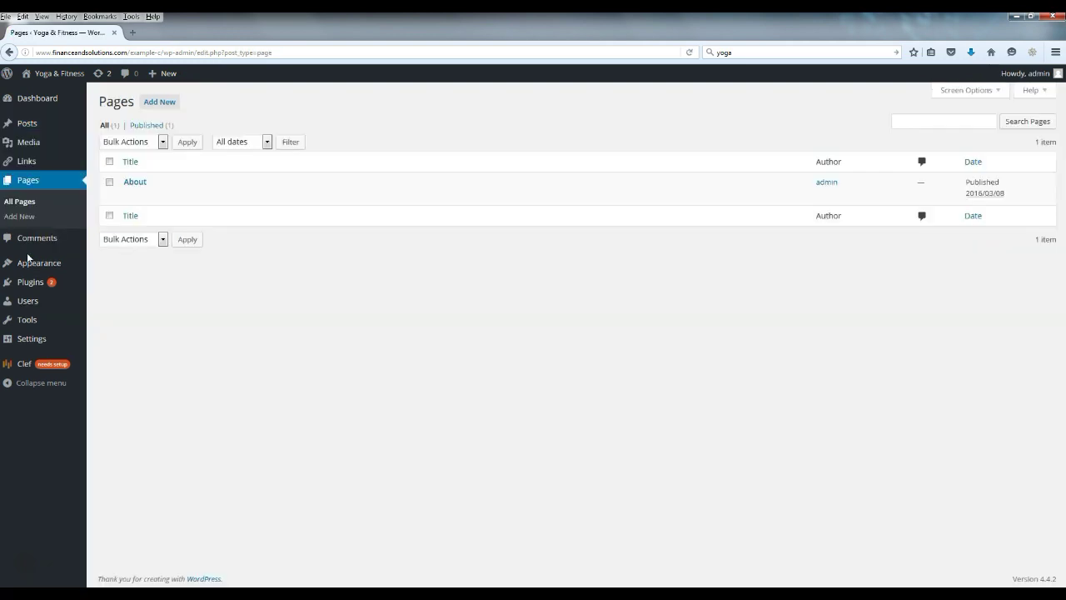
- Open the About page for editing and two blank new-page forms, each in its own browser tab
{"action": "mouse_move", "coordinate": [186, 174]}
{"action": "right_click", "coordinate": [130, 197]}
{"action": "left_click", "coordinate": [162, 209]}
{"action": "right_click", "coordinate": [160, 106]}
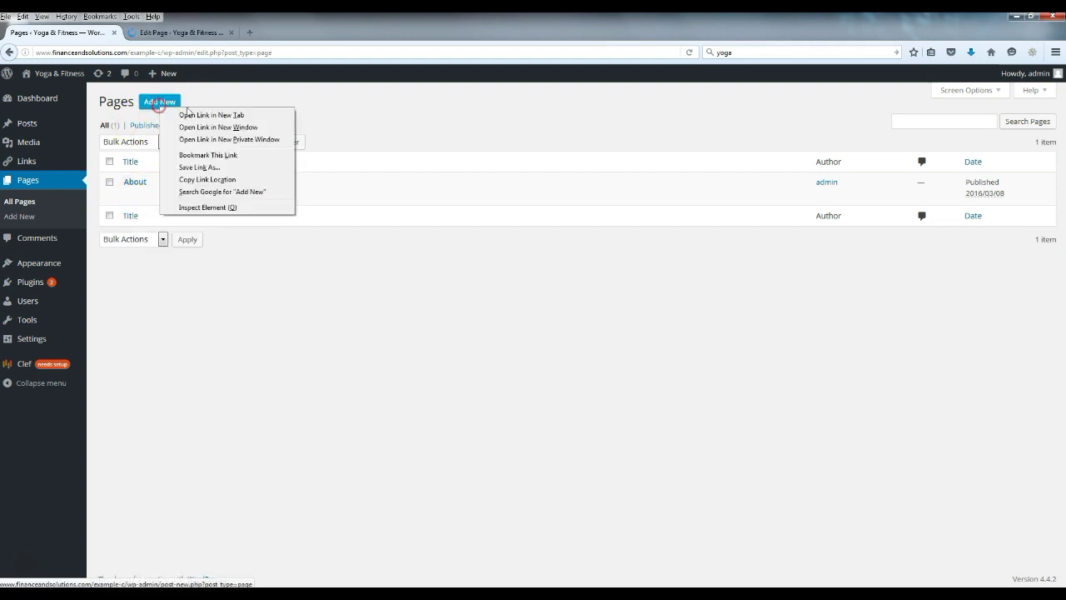
{"action": "left_click", "coordinate": [205, 117]}
{"action": "right_click", "coordinate": [166, 103]}
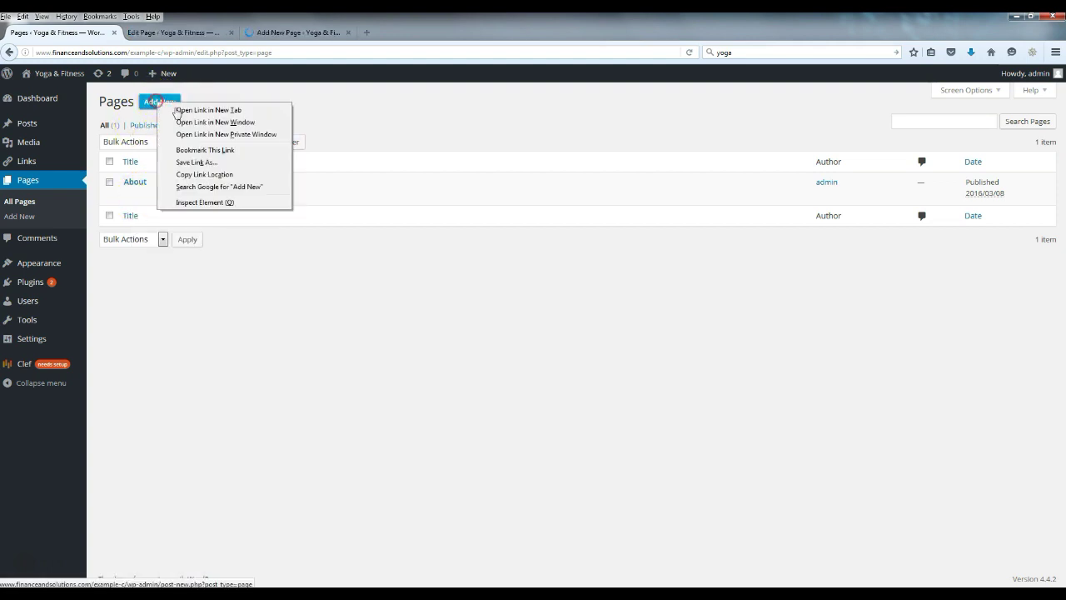
{"action": "left_click", "coordinate": [208, 110]}
- Retitle the About page "About Us" and delete its example body text
{"action": "left_click", "coordinate": [188, 33]}
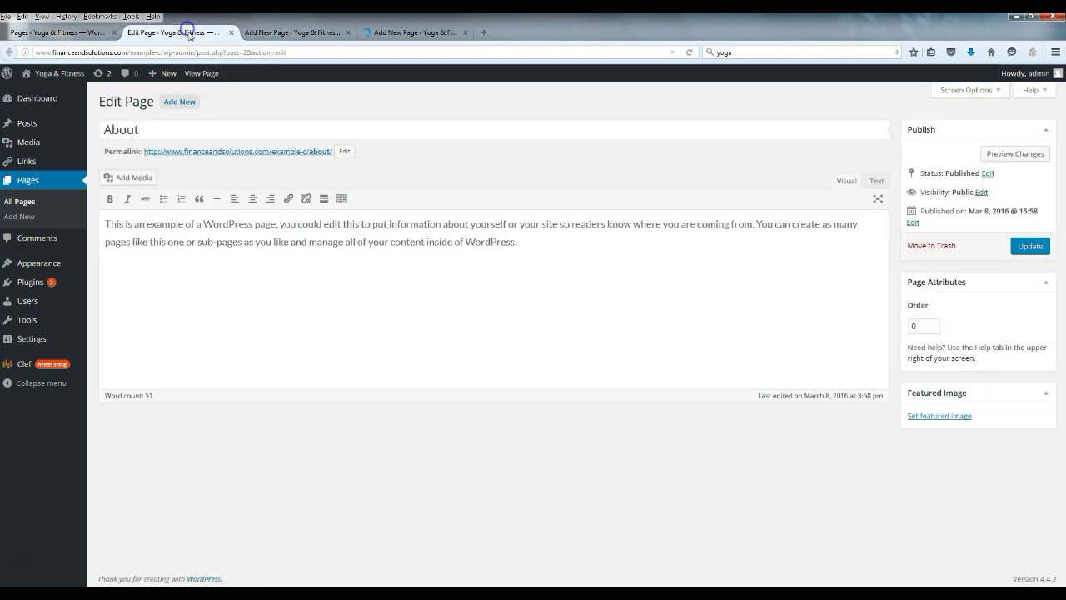
{"action": "left_click", "coordinate": [174, 136]}
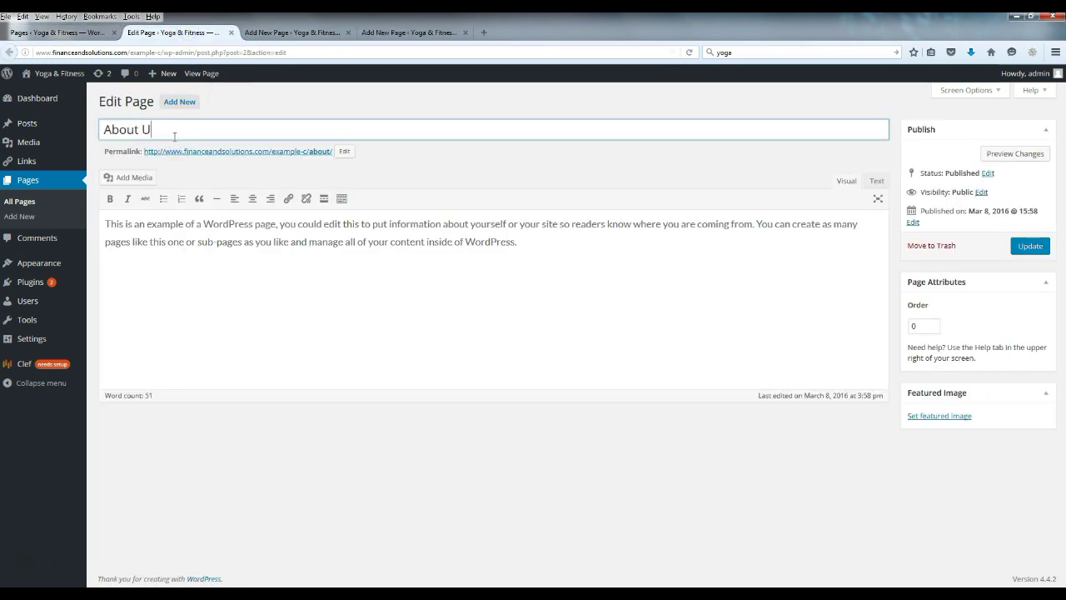
{"action": "left_click", "coordinate": [584, 252]}
{"action": "key", "text": "ctrl+a"}
{"action": "key", "text": "Delete"}
- Title the two new pages "Privacy Policy" and "Contact Us", and look over the open page tabs
{"action": "left_click", "coordinate": [305, 33]}
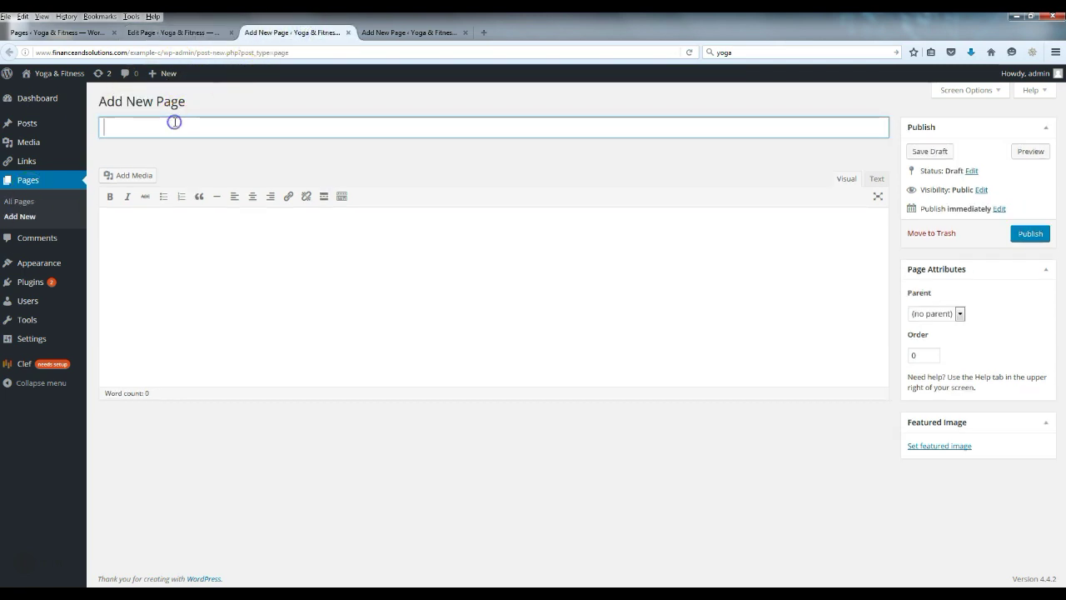
{"action": "type", "text": "Privac"}
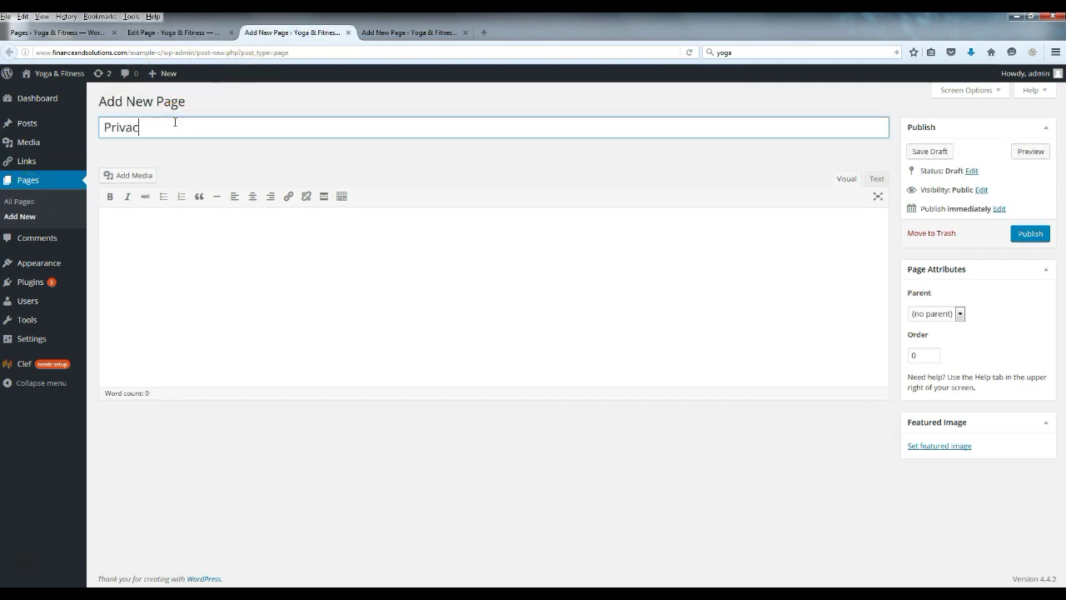
{"action": "type", "text": "y Policy"}
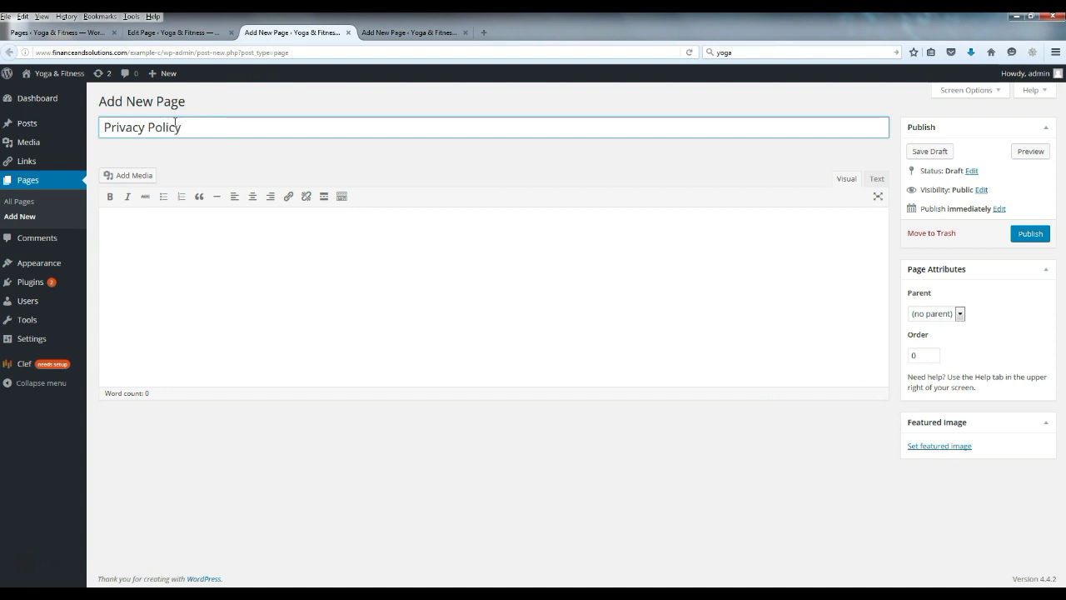
{"action": "left_click", "coordinate": [402, 35]}
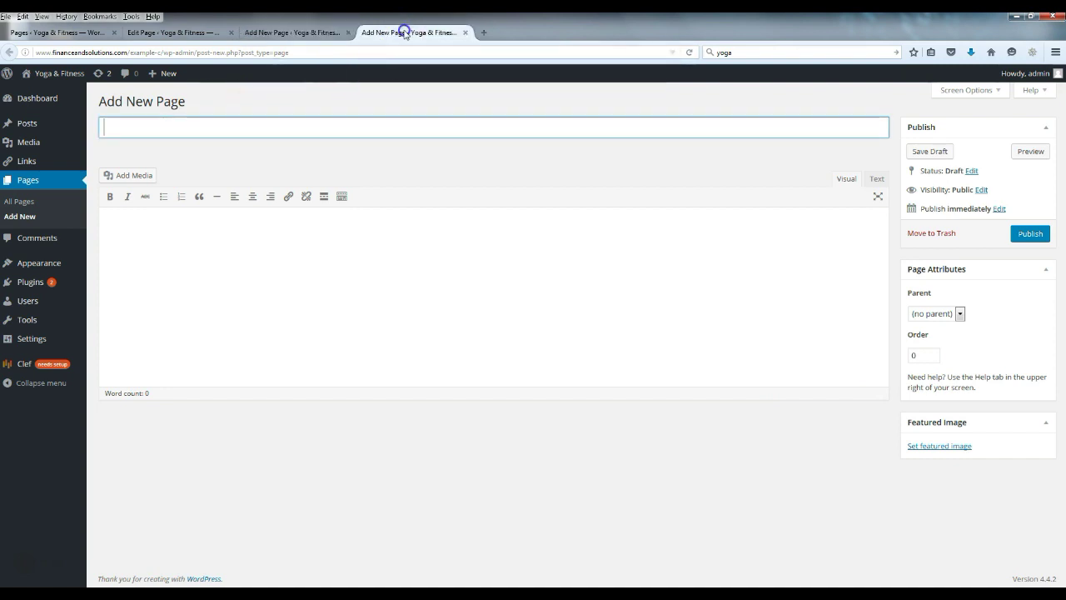
{"action": "type", "text": "Contact Us"}
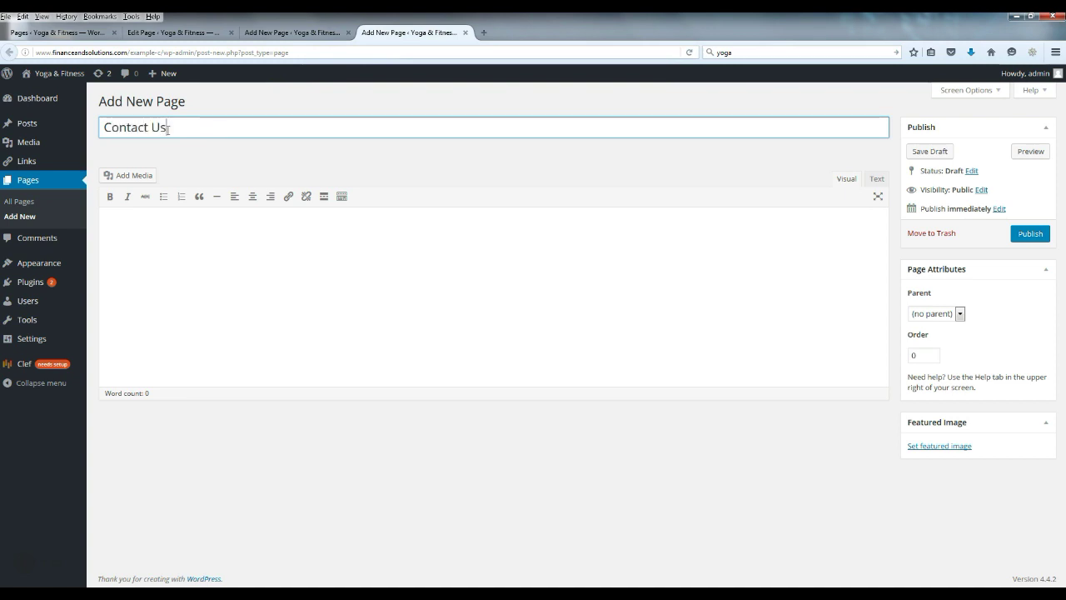
{"action": "left_click", "coordinate": [209, 239]}
{"action": "left_click", "coordinate": [223, 269]}
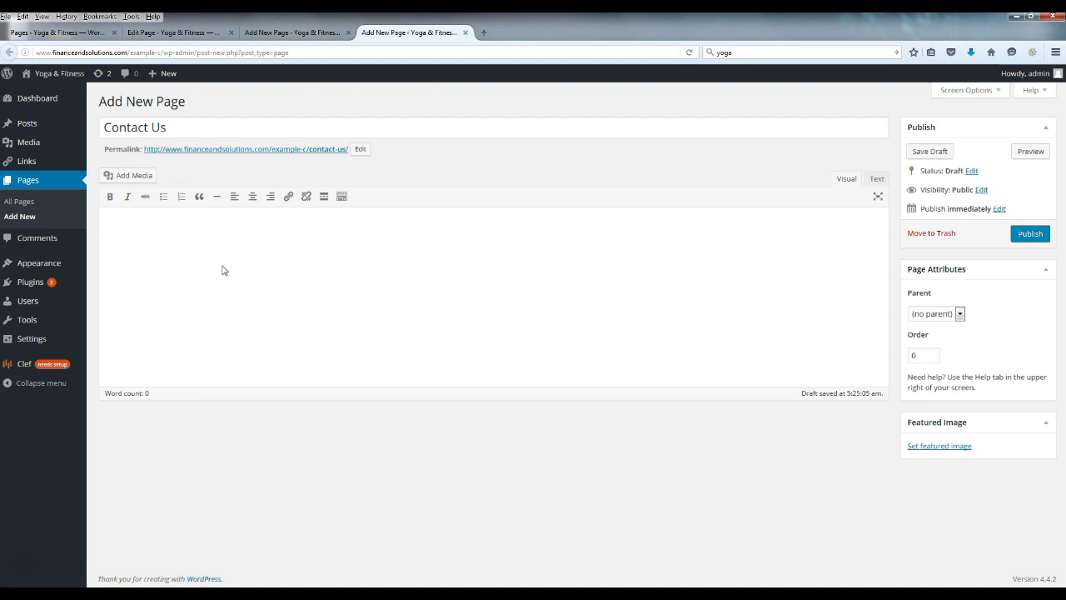
{"action": "left_click", "coordinate": [159, 33]}
{"action": "left_click", "coordinate": [283, 33]}
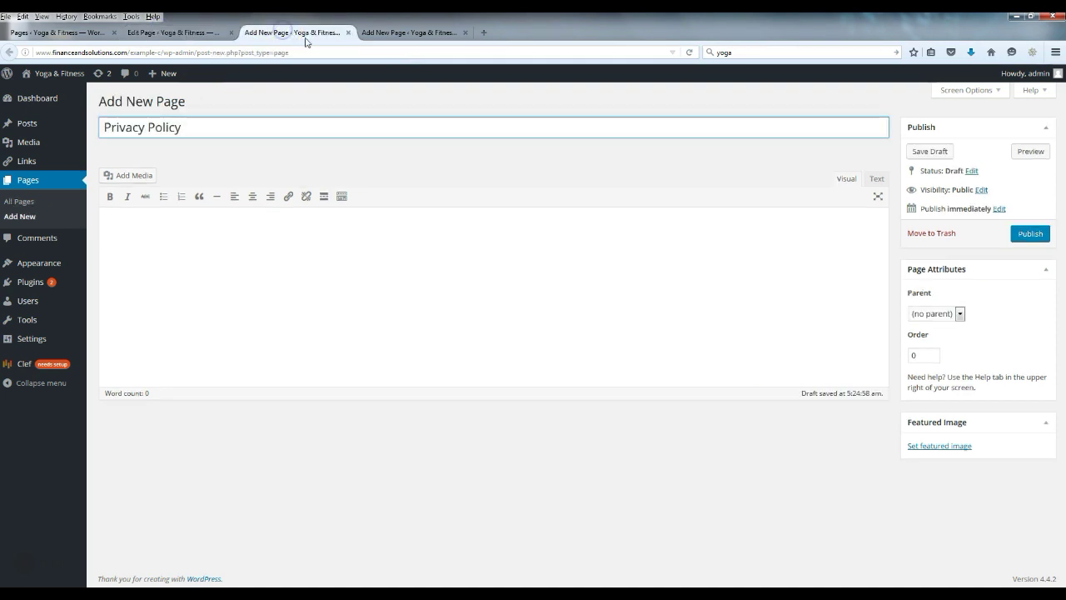
{"action": "left_click", "coordinate": [389, 33]}
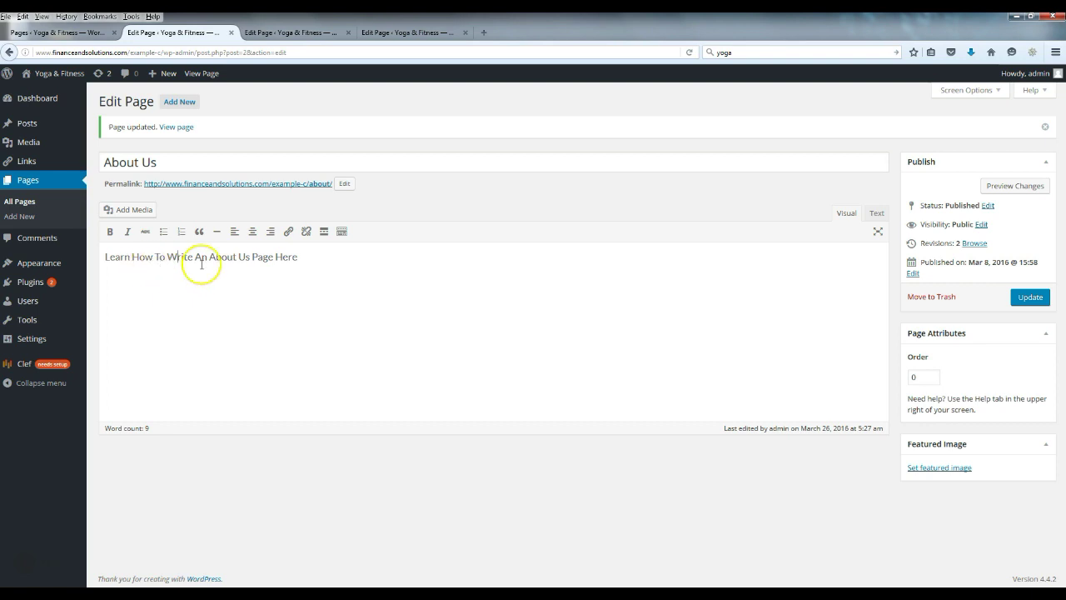
- Update the About Us, Privacy Policy and Contact Us pages with their "Learn How To" placeholder texts
{"action": "left_click", "coordinate": [1020, 300]}
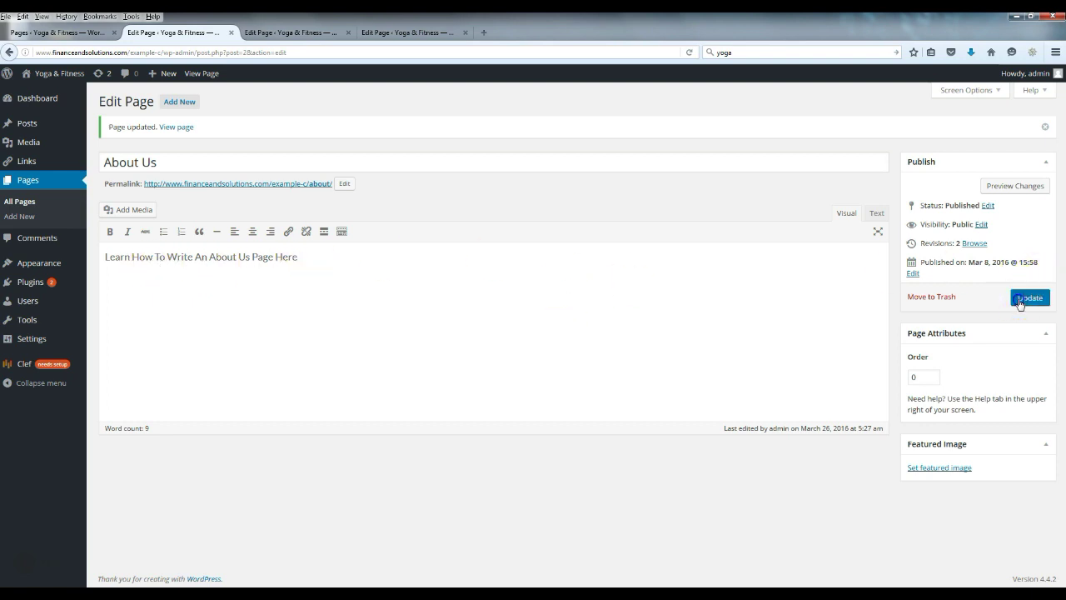
{"action": "left_click", "coordinate": [279, 33]}
{"action": "left_click", "coordinate": [278, 260]}
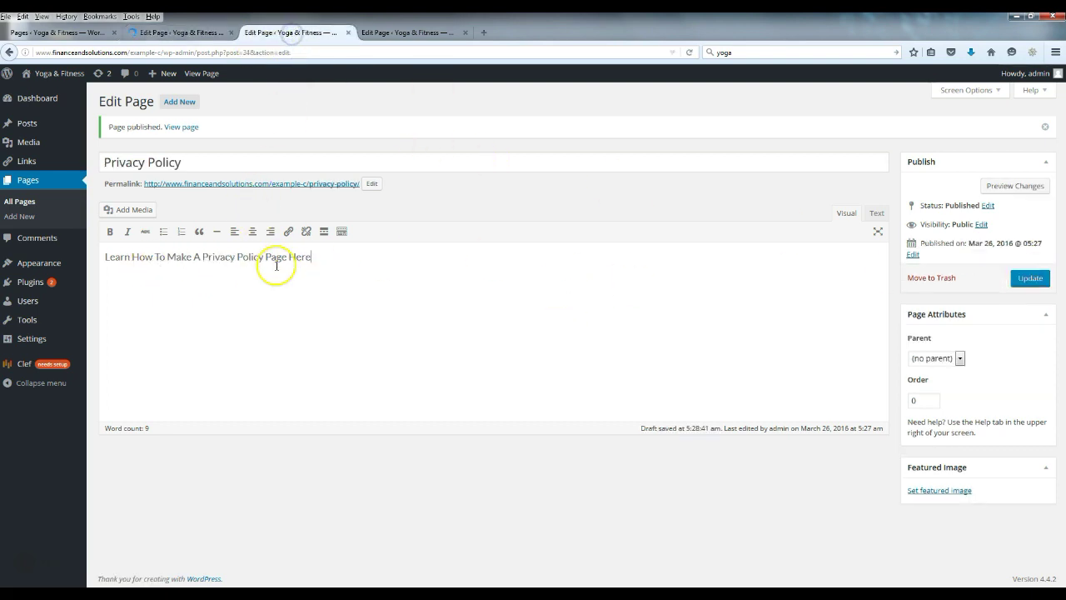
{"action": "left_click", "coordinate": [1026, 280]}
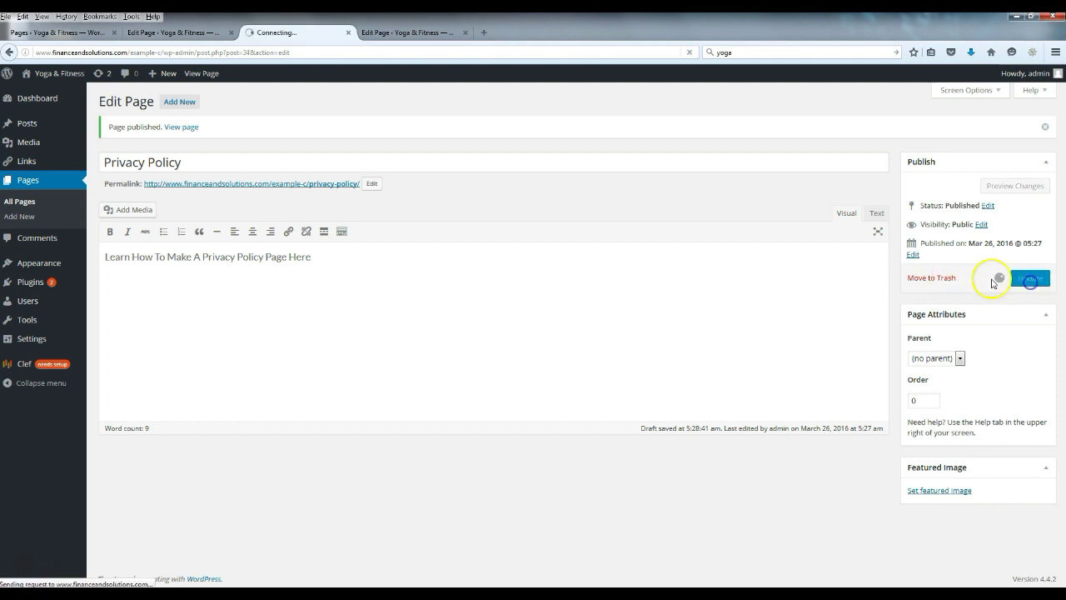
{"action": "left_click", "coordinate": [407, 34]}
{"action": "left_click", "coordinate": [1032, 282]}
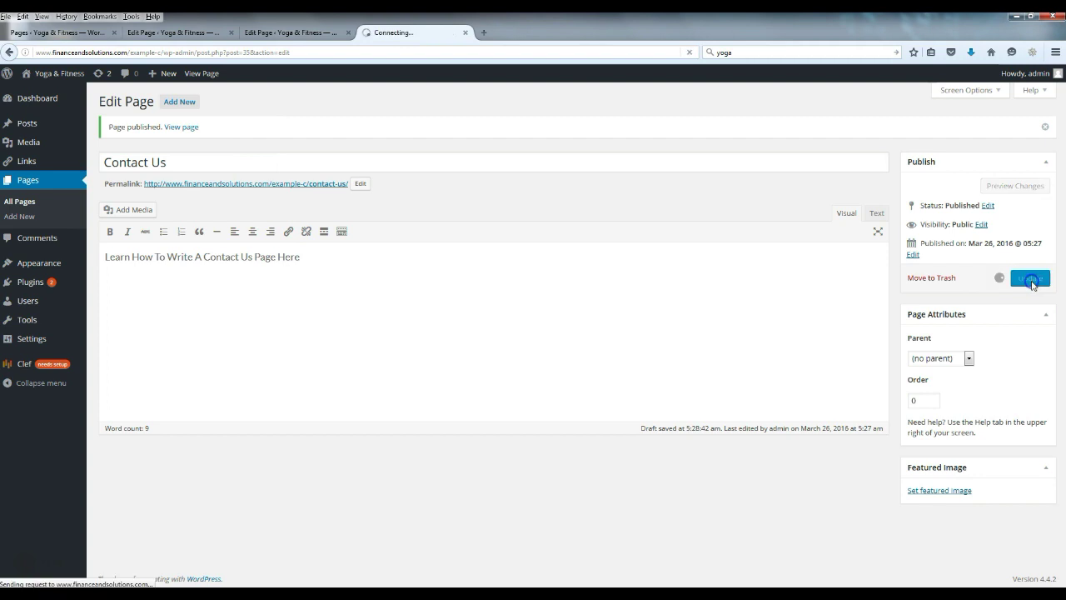
- View the live Contact Us page in a new tab and follow its "Here" link to skim the Blog Tyrant article
{"action": "right_click", "coordinate": [172, 132]}
{"action": "left_click", "coordinate": [222, 140]}
{"action": "left_click", "coordinate": [533, 33]}
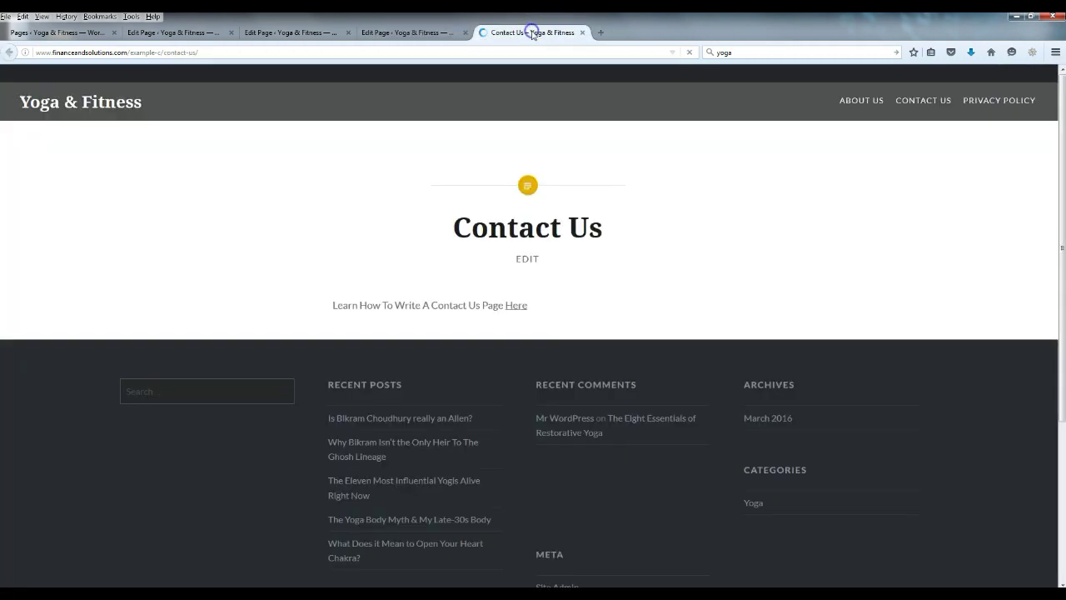
{"action": "left_click", "coordinate": [519, 299]}
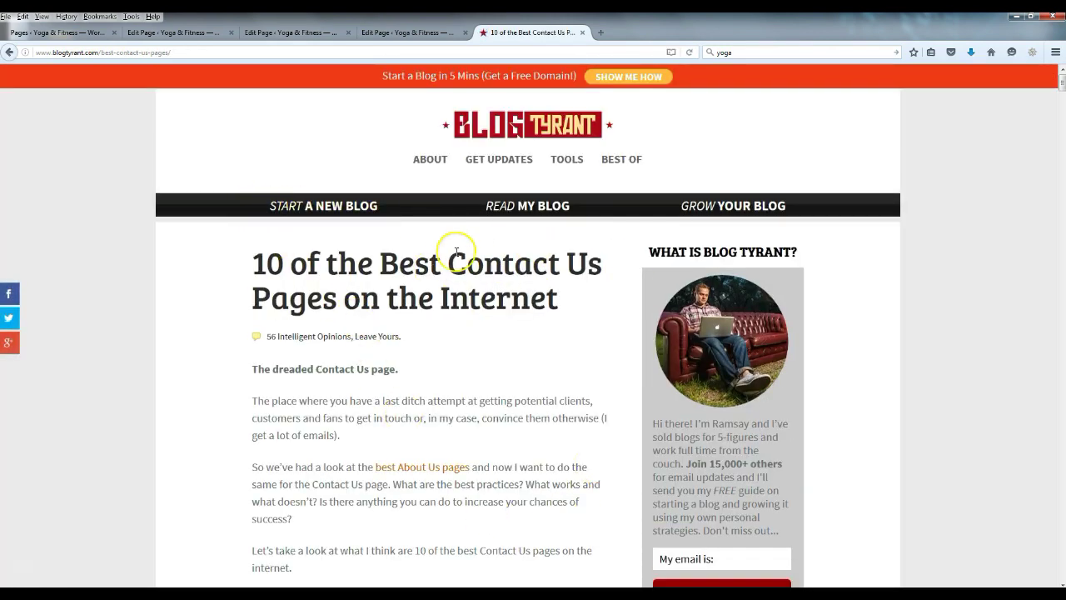
{"action": "scroll", "coordinate": [483, 229], "scroll_direction": "down", "scroll_amount": 6}
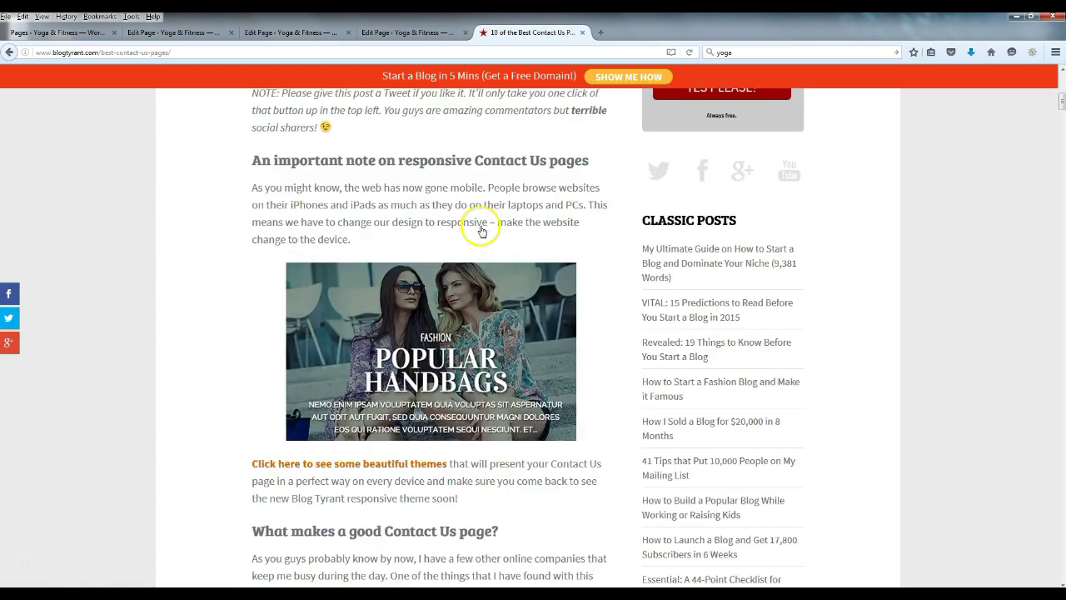
{"action": "scroll", "coordinate": [480, 231], "scroll_direction": "up", "scroll_amount": 6}
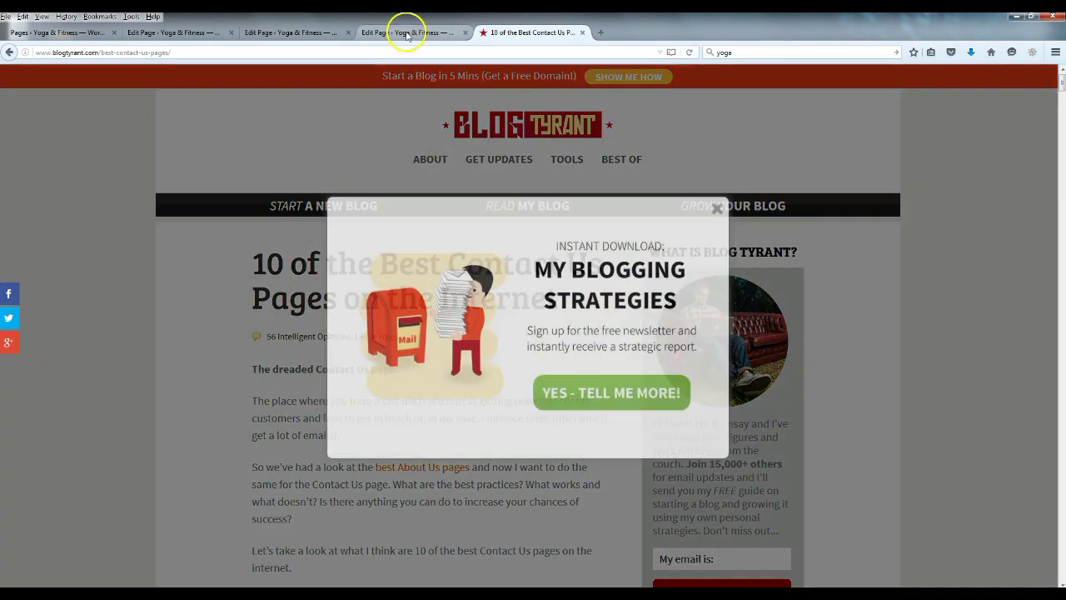
- Open the live Privacy Policy page in a new tab and go from it to the site's front page
{"action": "left_click", "coordinate": [407, 31]}
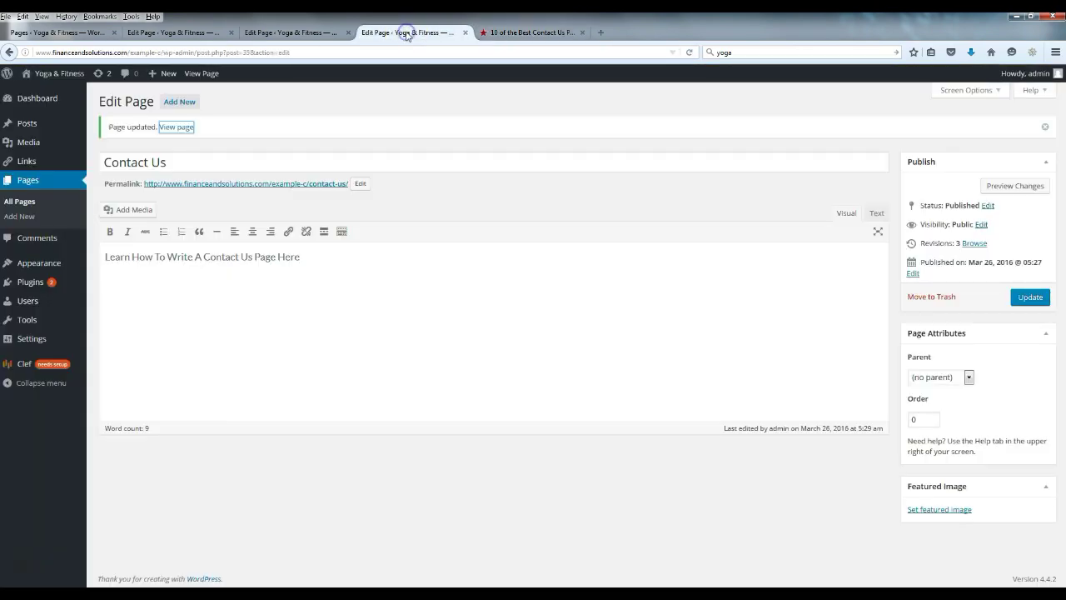
{"action": "left_click", "coordinate": [293, 35]}
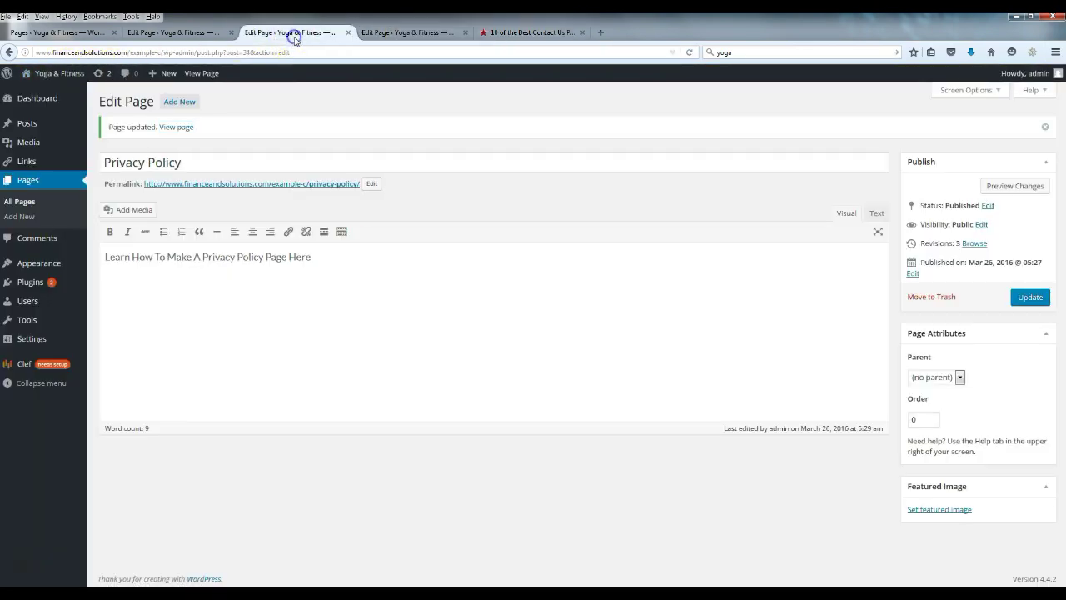
{"action": "right_click", "coordinate": [180, 133]}
{"action": "left_click", "coordinate": [220, 139]}
{"action": "left_click", "coordinate": [402, 32]}
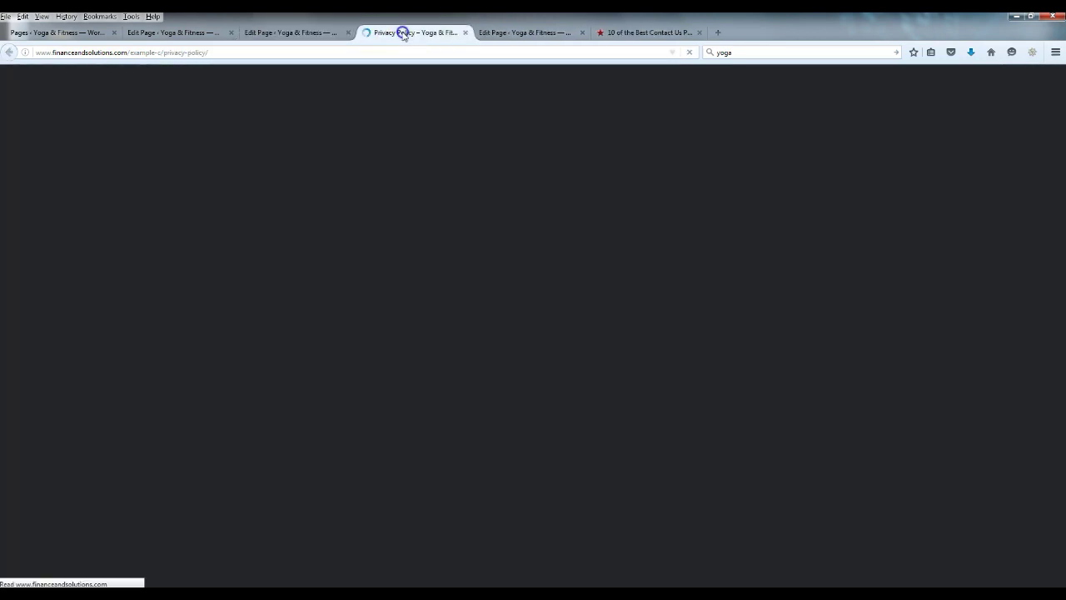
{"action": "left_click", "coordinate": [96, 108]}
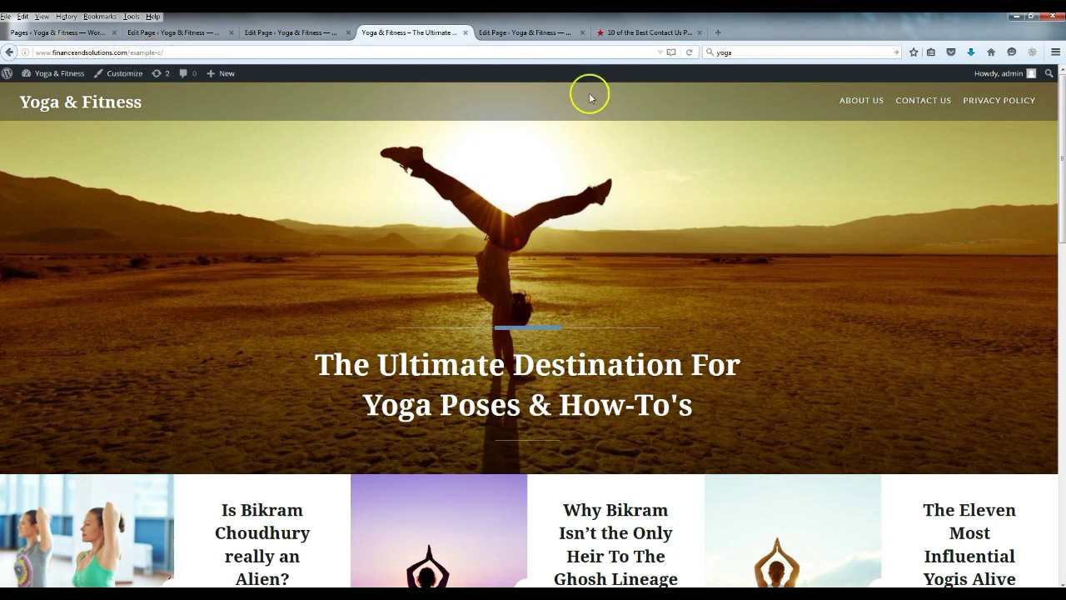
- View the live About Us page, and follow the Privacy Policy page's "Here" link to skim the free privacy policy generator site
{"action": "left_click", "coordinate": [861, 101]}
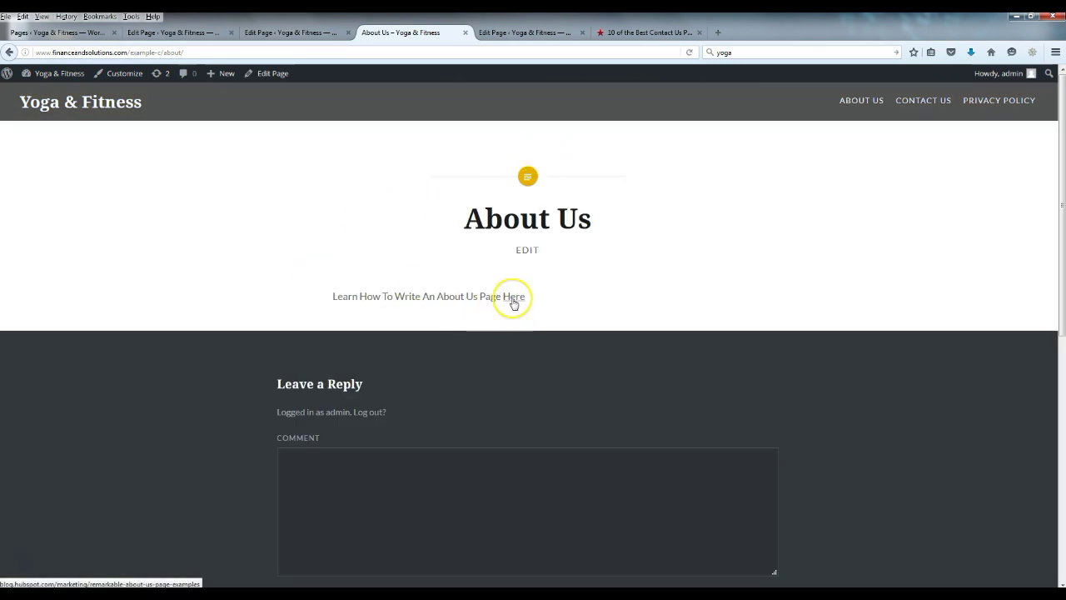
{"action": "left_click", "coordinate": [1011, 100]}
{"action": "left_click", "coordinate": [533, 296]}
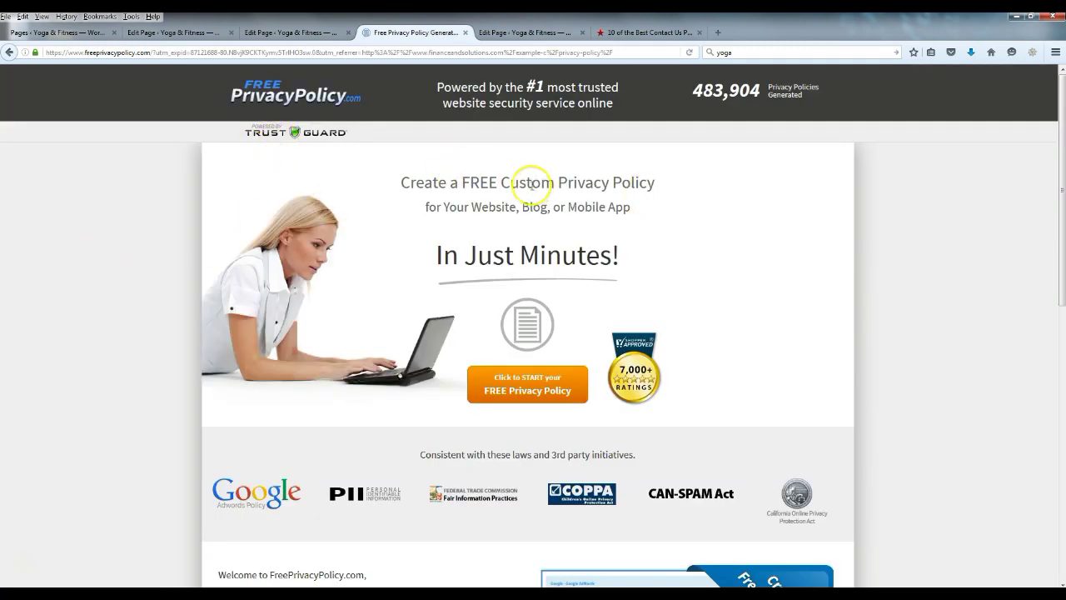
{"action": "scroll", "coordinate": [191, 214], "scroll_direction": "down", "scroll_amount": 3}
{"action": "scroll", "coordinate": [198, 214], "scroll_direction": "down", "scroll_amount": 4}
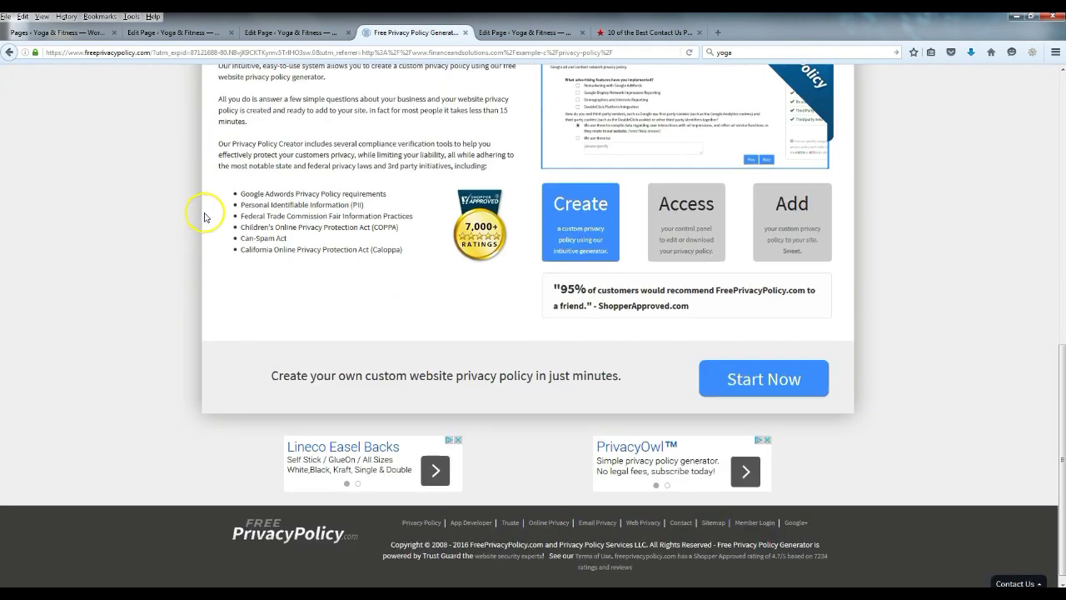
{"action": "scroll", "coordinate": [202, 210], "scroll_direction": "up", "scroll_amount": 7}
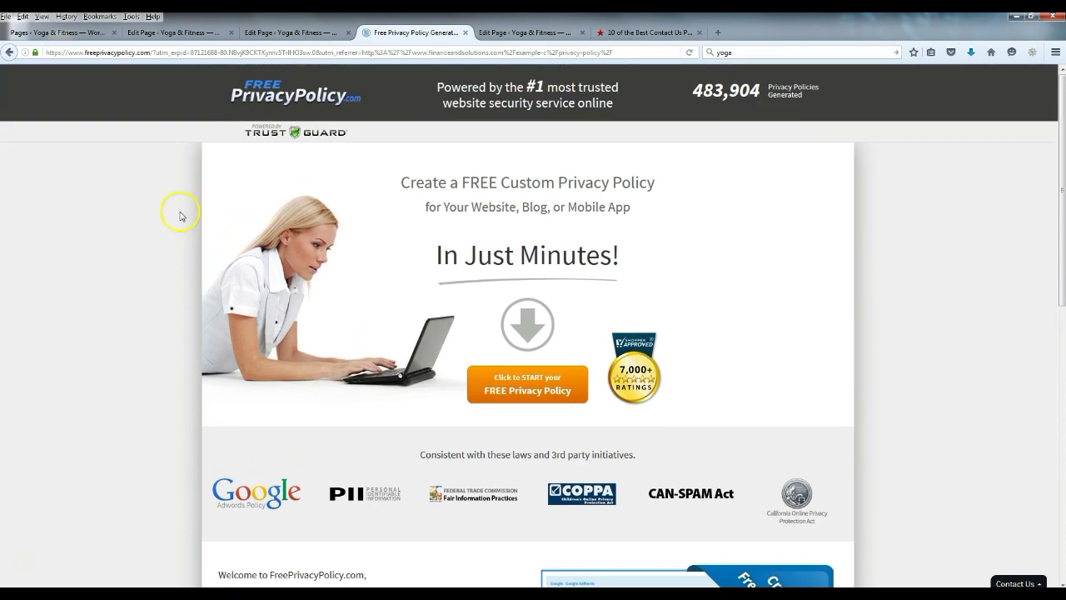
- Close the privacy policy generator, Contact Us editor and Blog Tyrant article tabs
{"action": "mouse_move", "coordinate": [431, 25]}
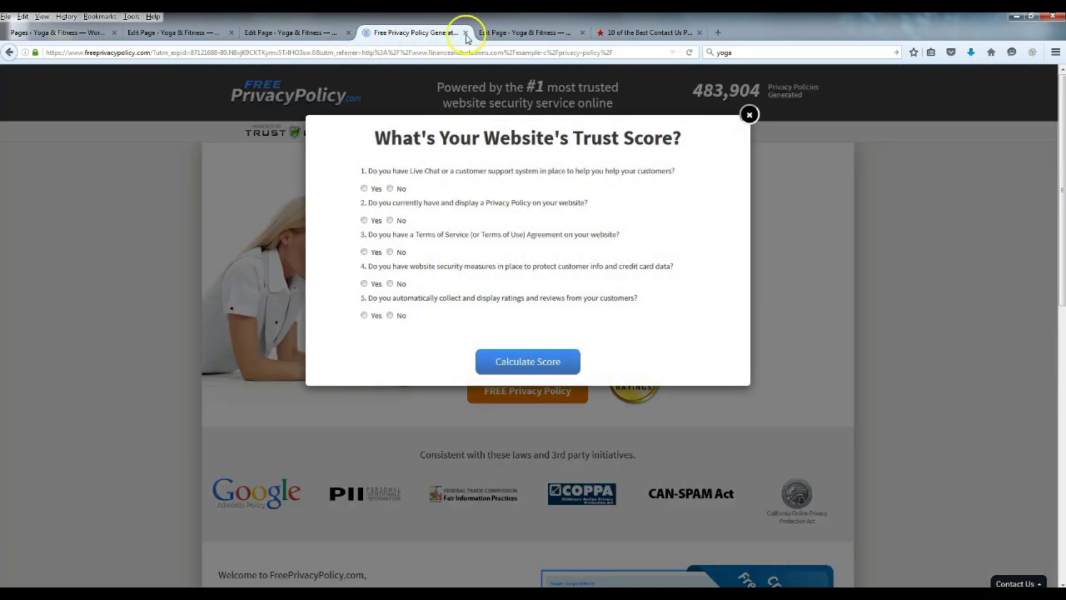
{"action": "left_click", "coordinate": [465, 32]}
{"action": "left_click", "coordinate": [428, 32]}
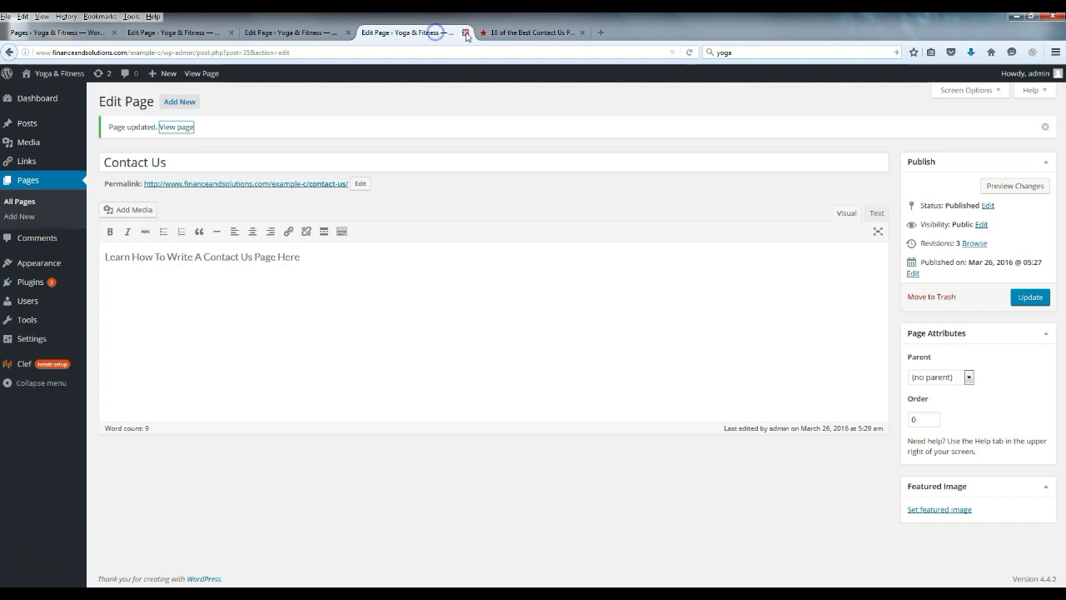
{"action": "left_click", "coordinate": [465, 33]}
{"action": "left_click", "coordinate": [467, 33]}
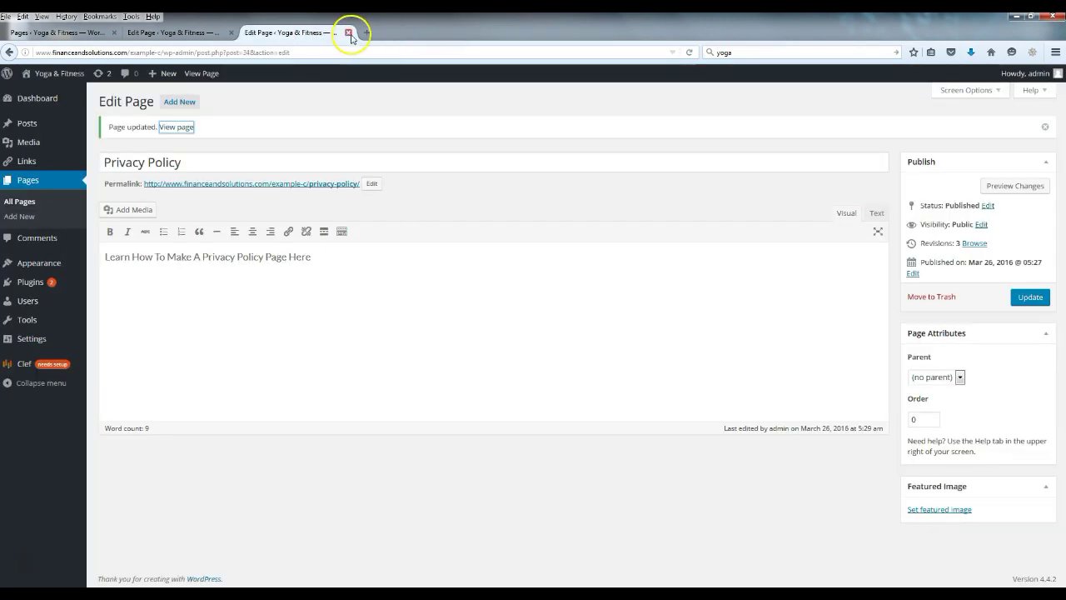
- Close the remaining page editor tabs and reload the Pages list to bring in the newly published pages
{"action": "left_click", "coordinate": [347, 32]}
{"action": "left_click", "coordinate": [233, 33]}
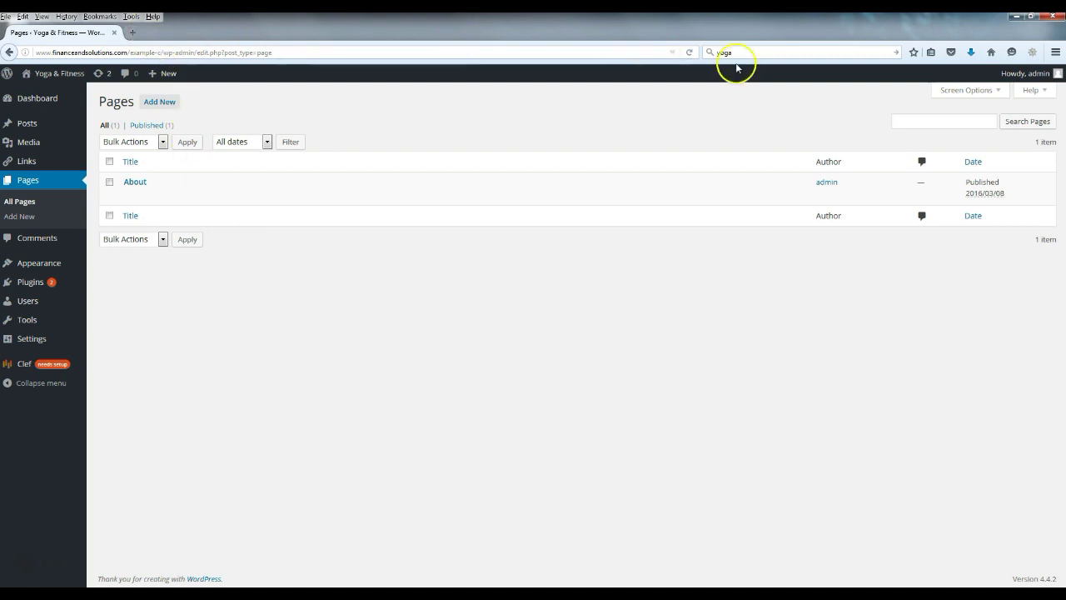
{"action": "left_click", "coordinate": [690, 52]}
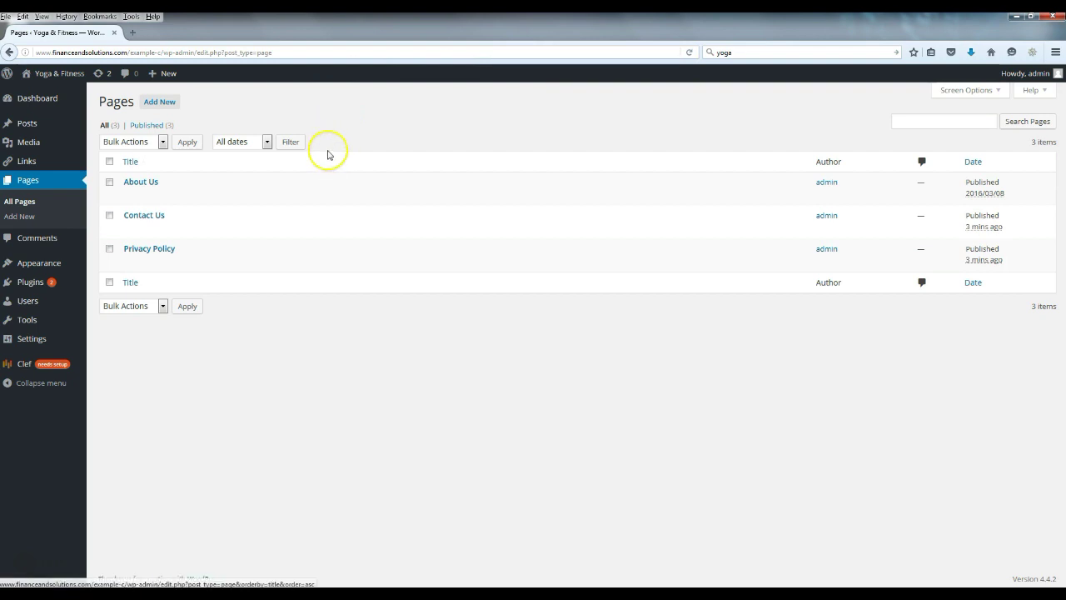
{"action": "mouse_move", "coordinate": [176, 264]}
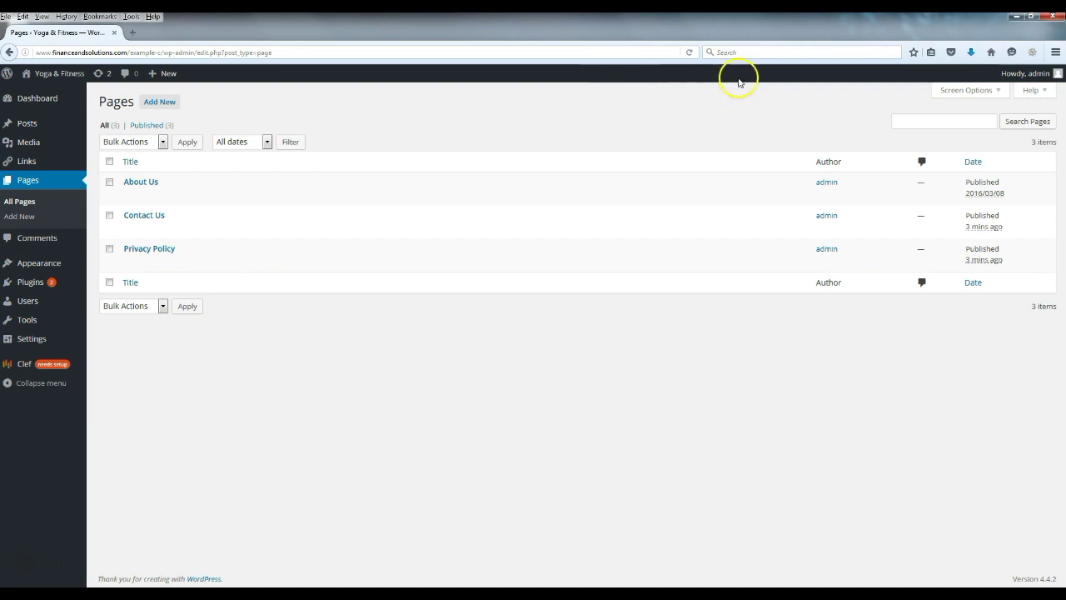
{"action": "left_click", "coordinate": [689, 52]}
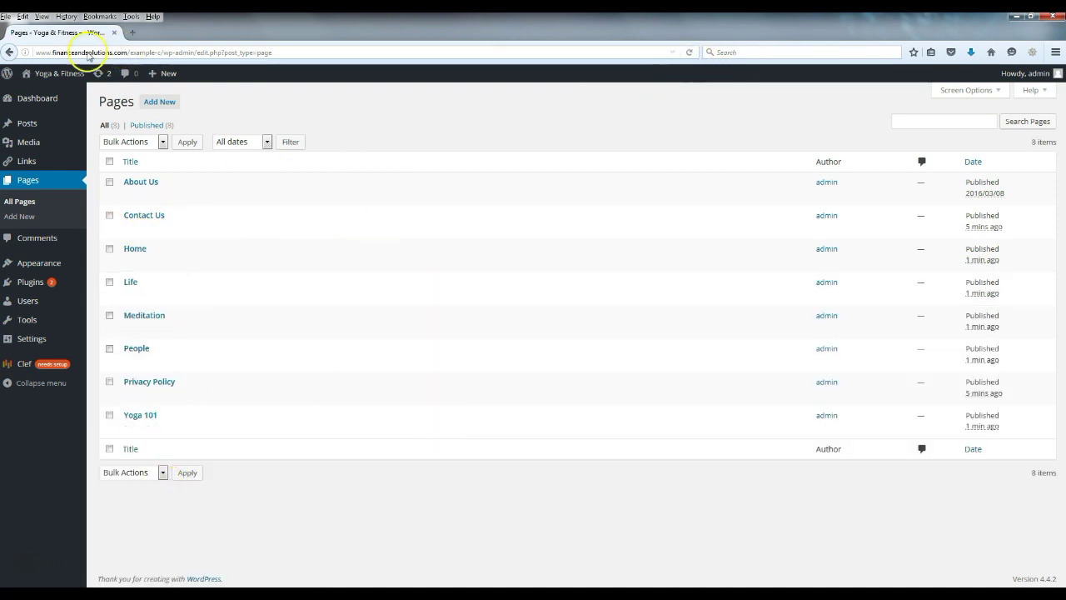
- Open the live Yoga & Fitness site in a new tab and compare its header menu order with the Pages list
{"action": "right_click", "coordinate": [55, 73]}
{"action": "left_click", "coordinate": [141, 77]}
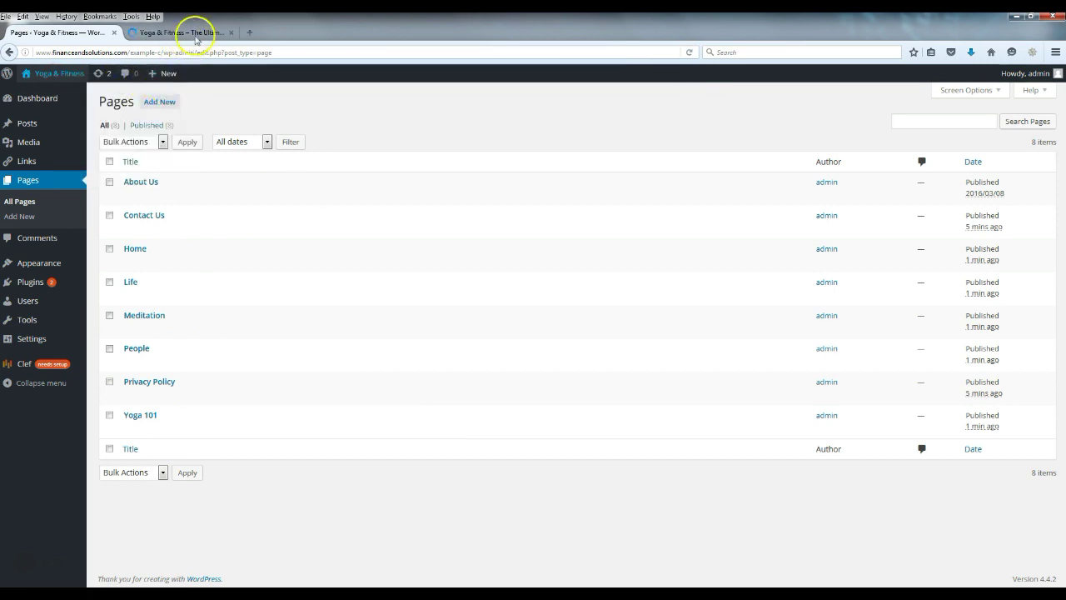
{"action": "left_click", "coordinate": [196, 38]}
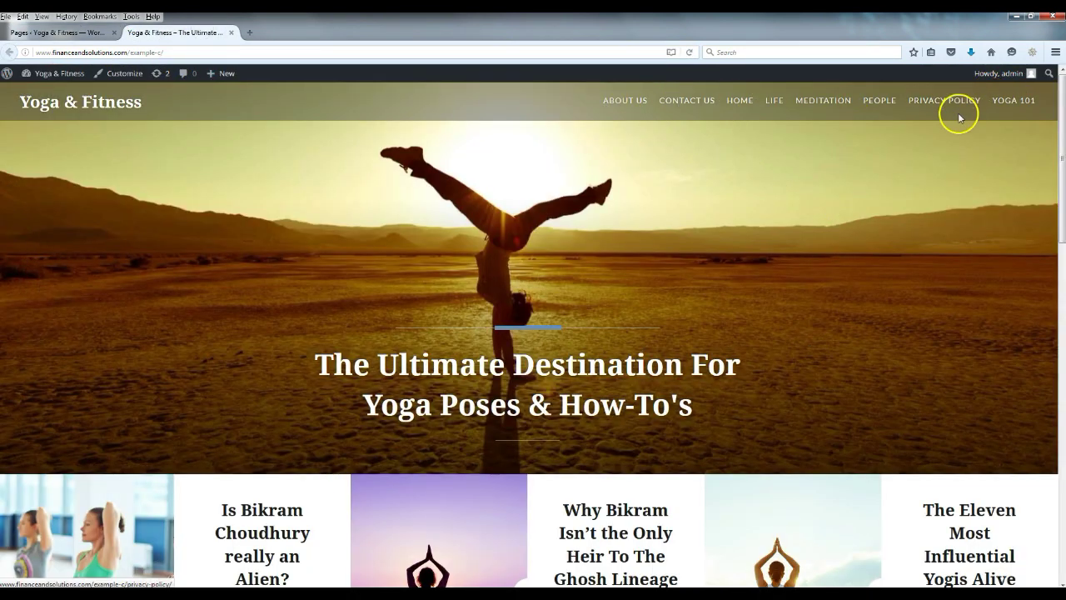
{"action": "left_click", "coordinate": [93, 36]}
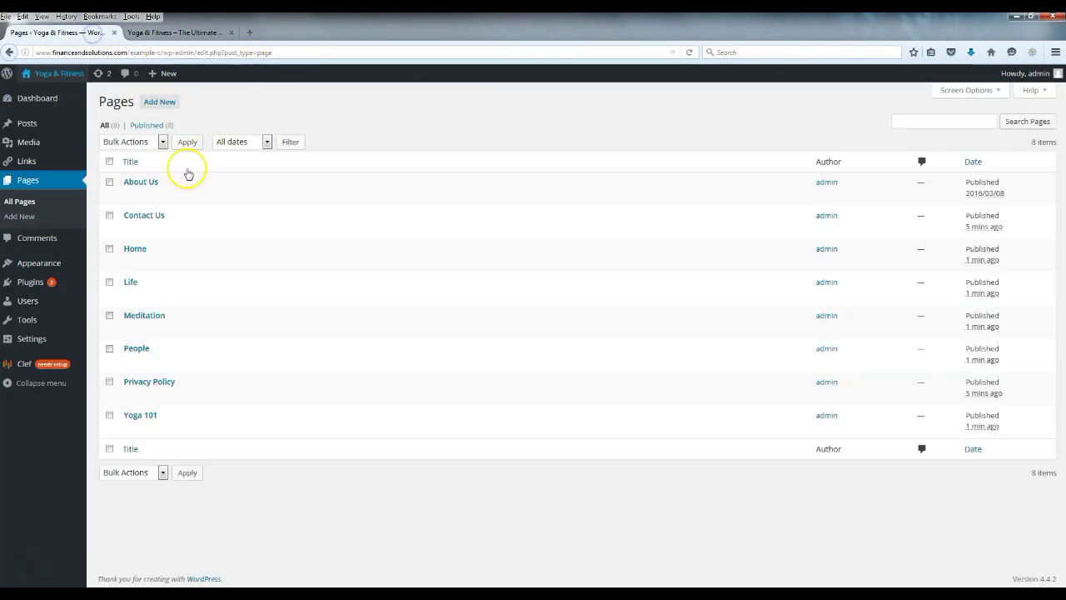
{"action": "left_click", "coordinate": [161, 40]}
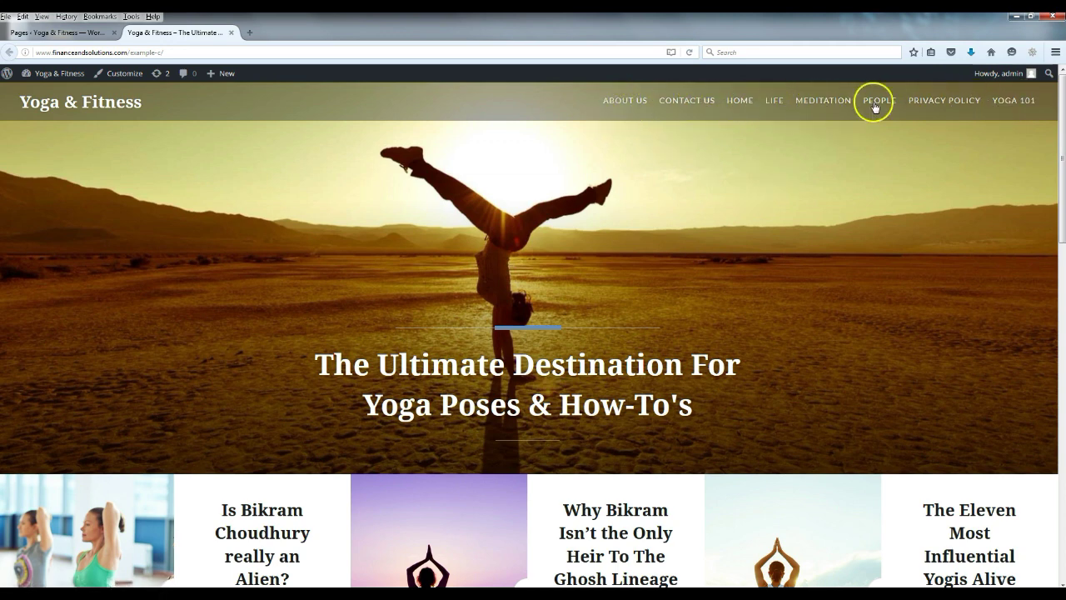
- Open the About Us page for editing, go to its Order value, and return to the live site's menu to check its position
{"action": "left_click", "coordinate": [75, 32]}
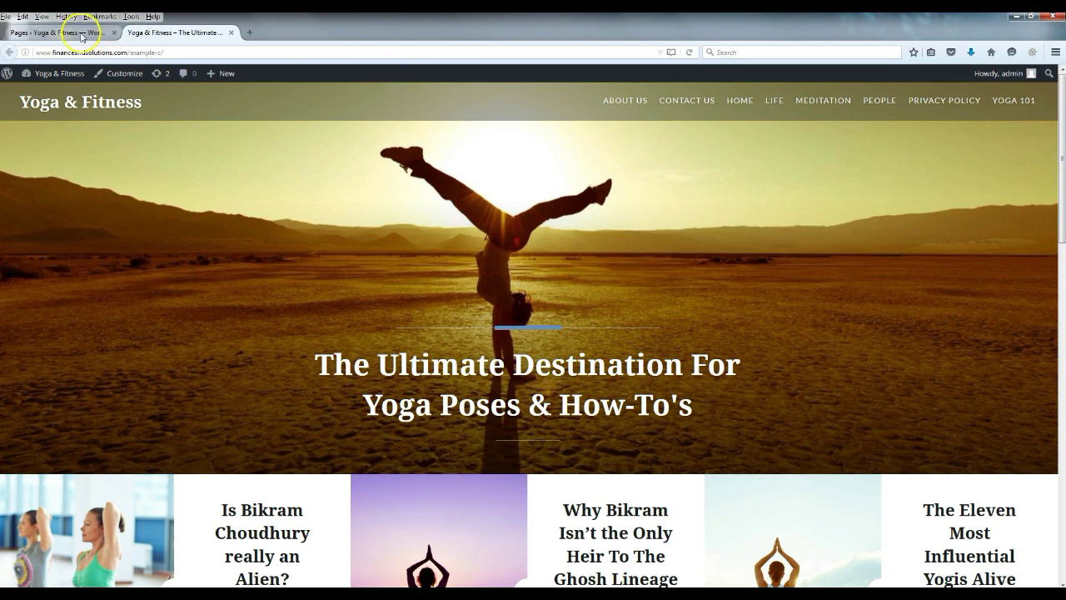
{"action": "mouse_move", "coordinate": [126, 191]}
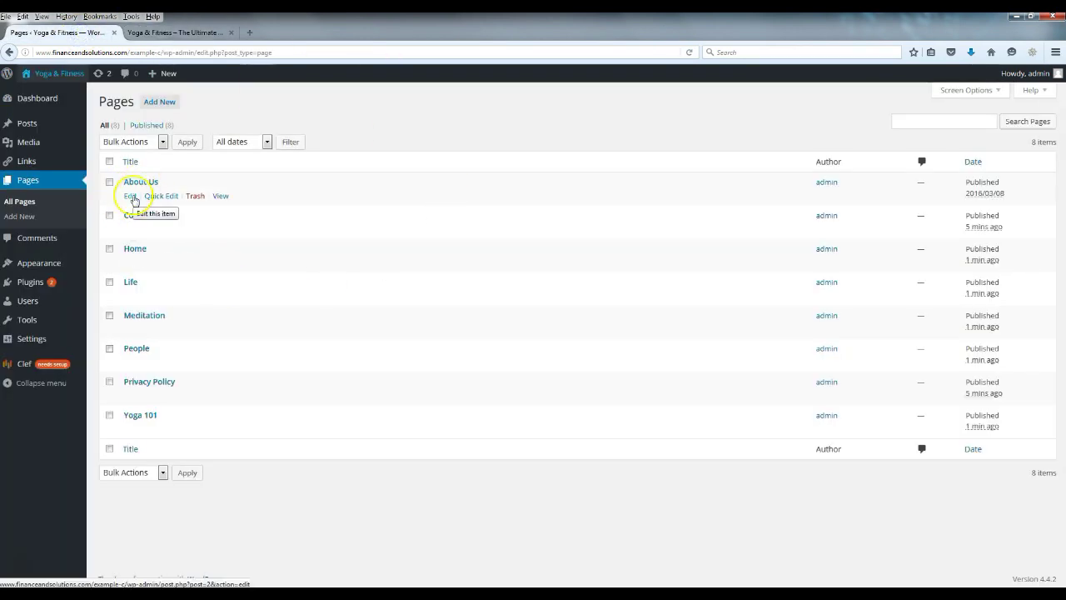
{"action": "left_click", "coordinate": [131, 198]}
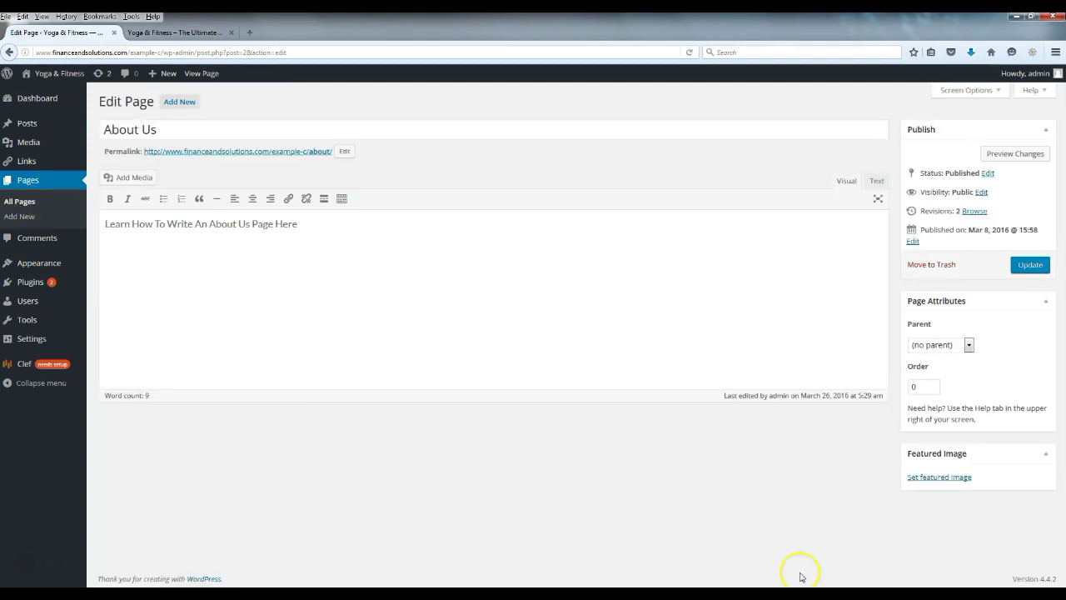
{"action": "left_click", "coordinate": [933, 387]}
{"action": "left_click", "coordinate": [930, 388]}
{"action": "left_click", "coordinate": [169, 32]}
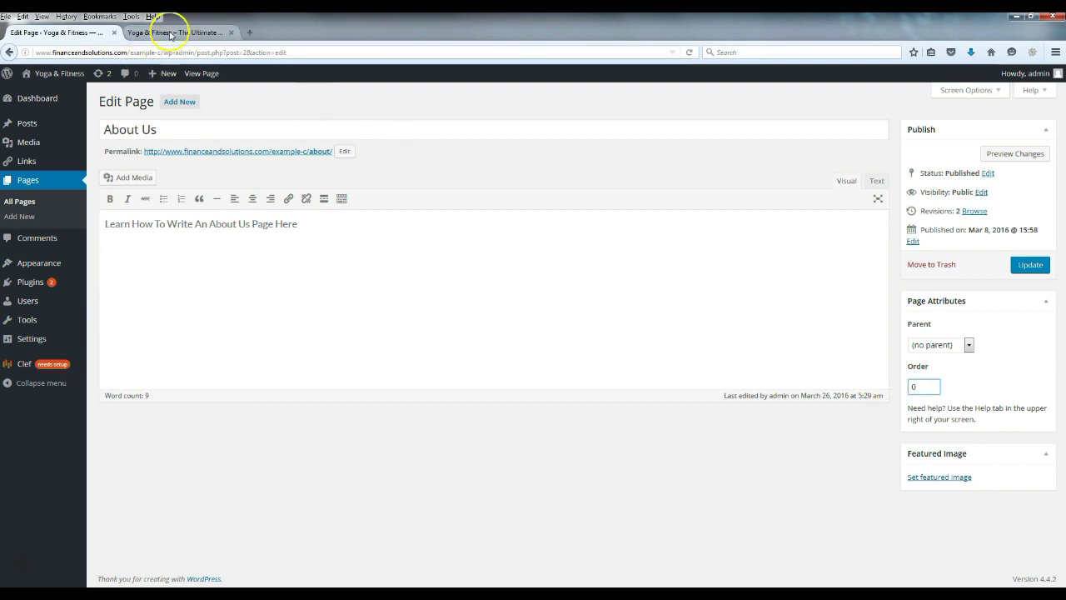